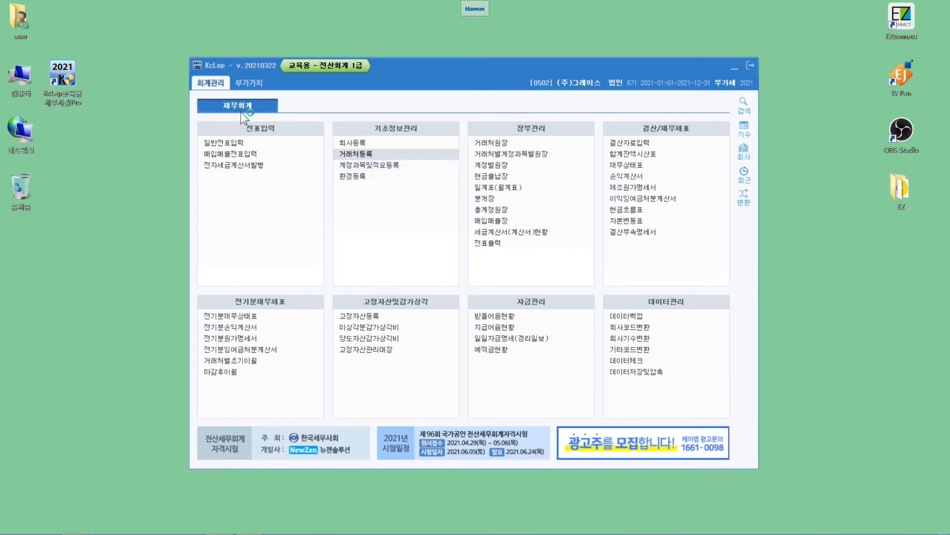
- Open the 계정과목및적요등록 screen and move its window to the middle of the desktop
left_click(360, 166)
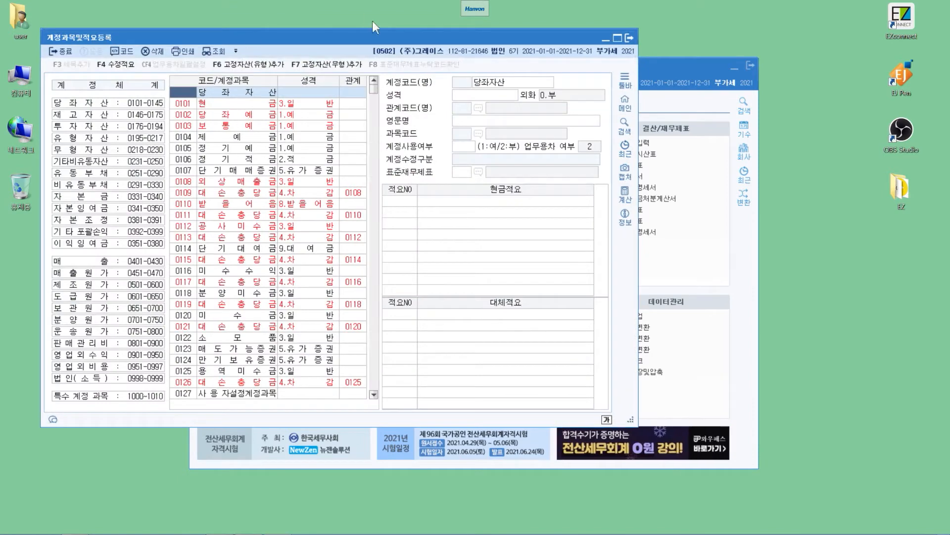
key("Escape")
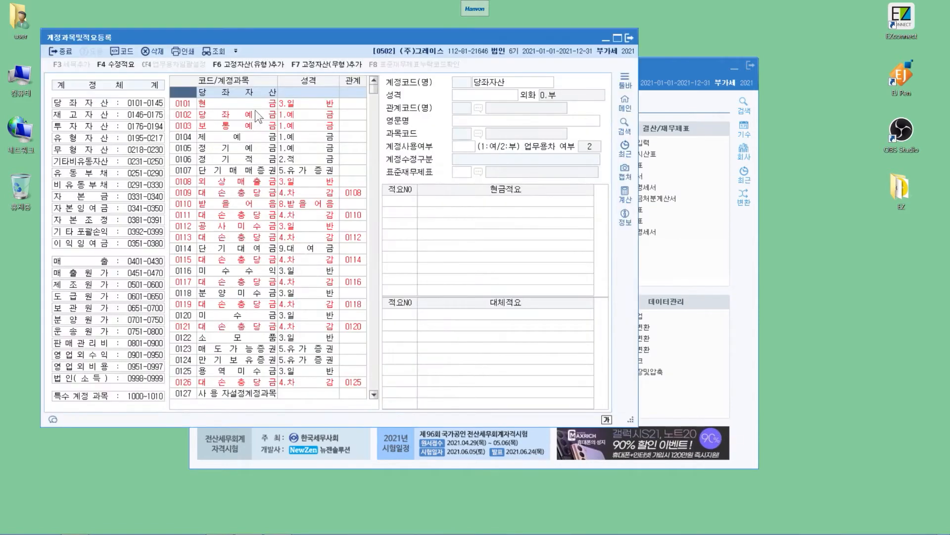
left_click_drag(207, 31, 302, 49)
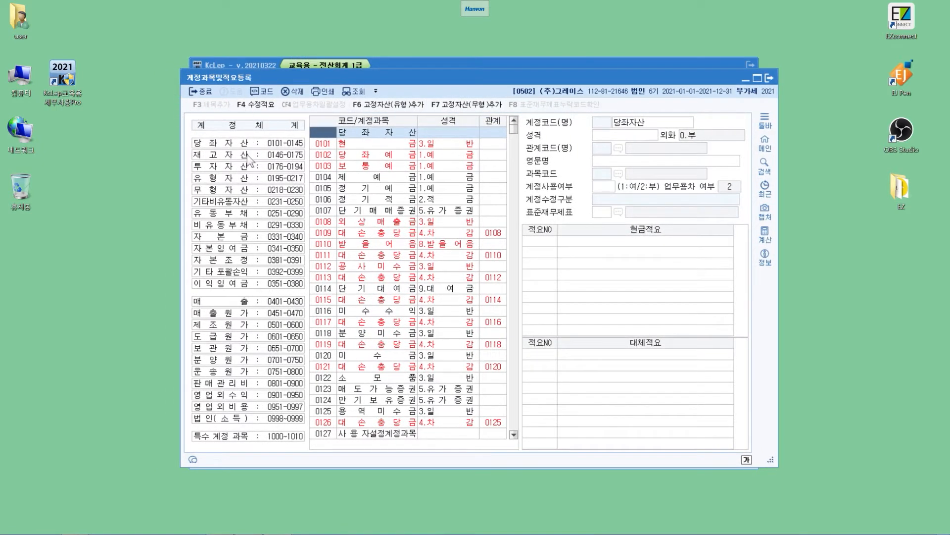
- Examine the details and memos of accounts 0101 현금, 0102 당좌예금 and 0103 보통예금, including the name field of 현금
key("Down")
key("Down")
key("Down")
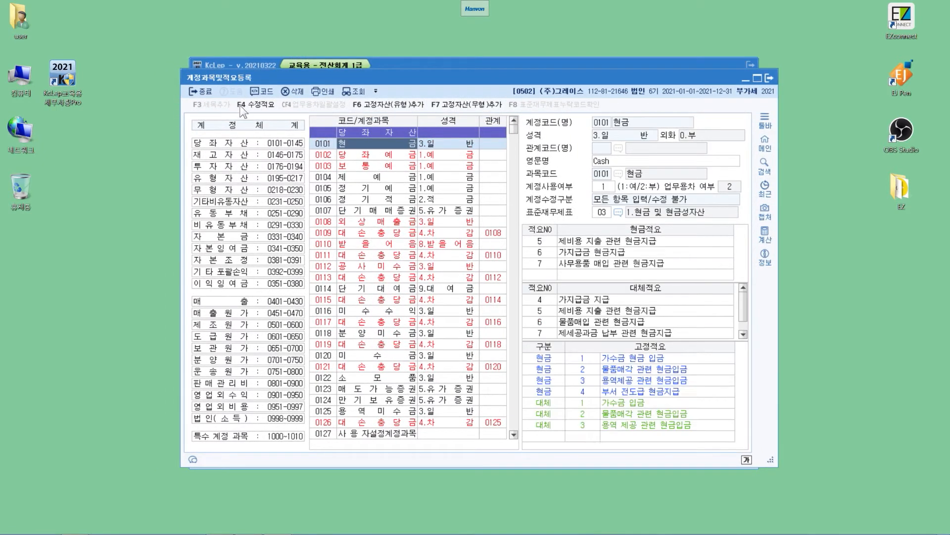
key("Up")
key("Up")
key("Down")
key("Down")
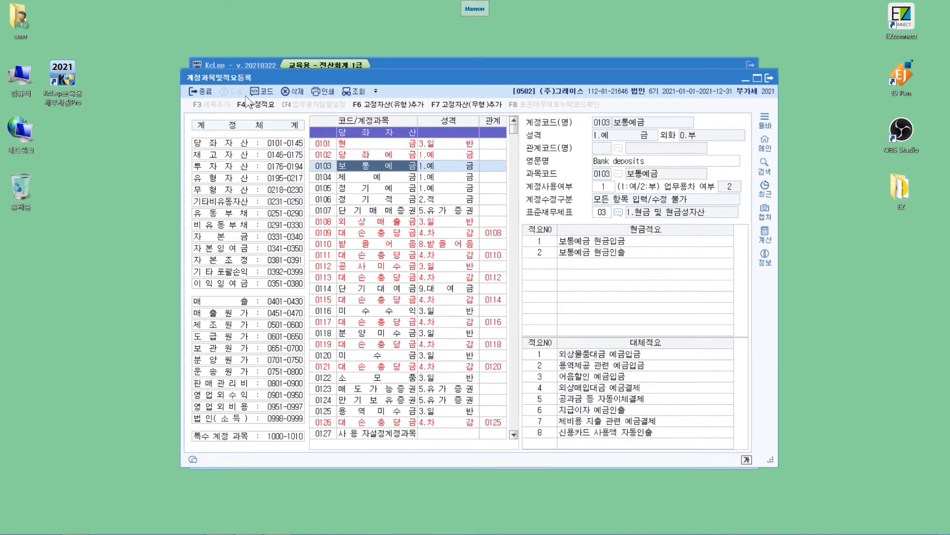
key("Up")
key("Up")
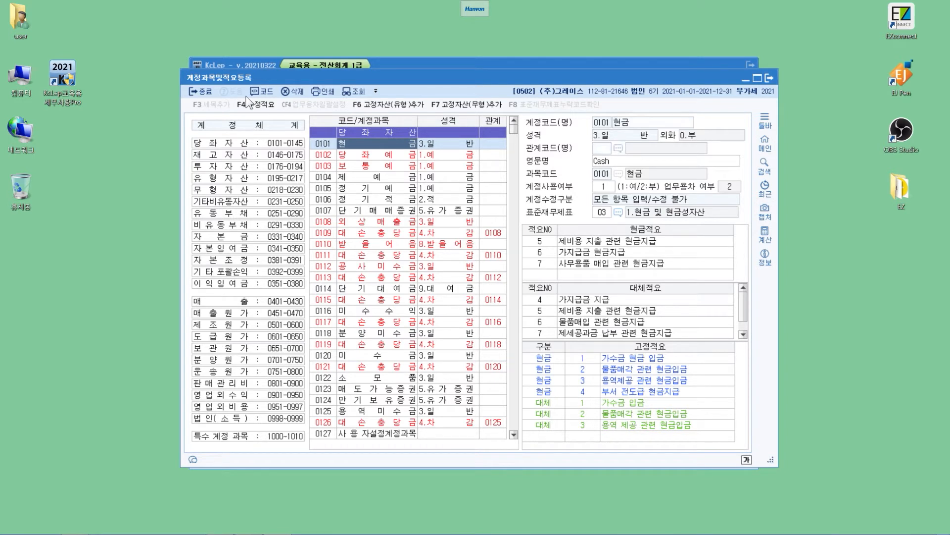
left_click(639, 123)
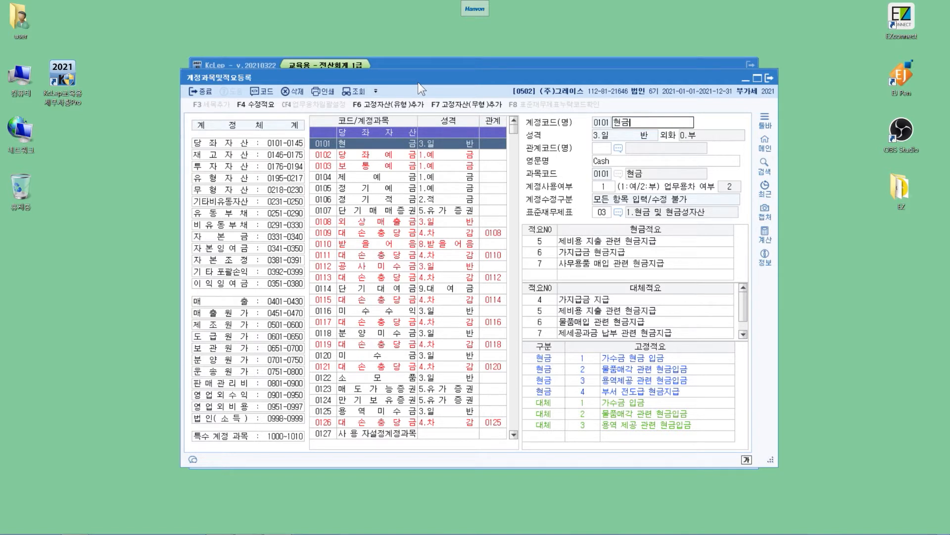
key("Down")
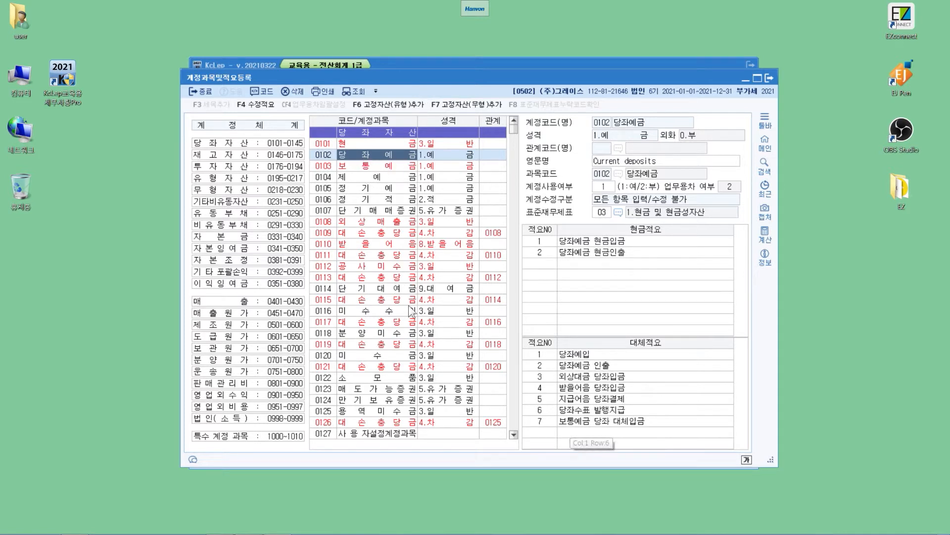
- Examine the receivable accounts and their 대손충당금 accounts from 0108 외상매출금 through 0115, including their related account codes
left_click(379, 222)
left_click(378, 233)
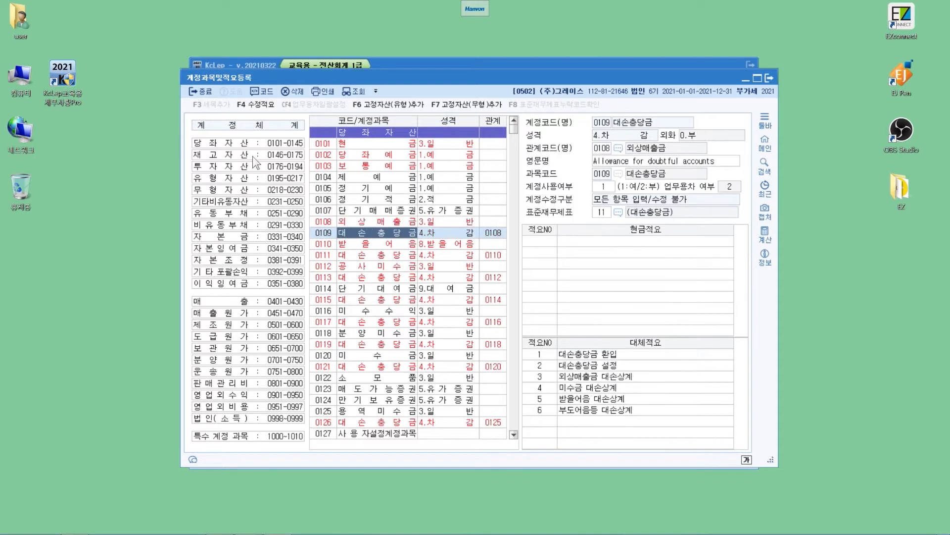
key("Down")
key("Down")
key("Down")
key("Down")
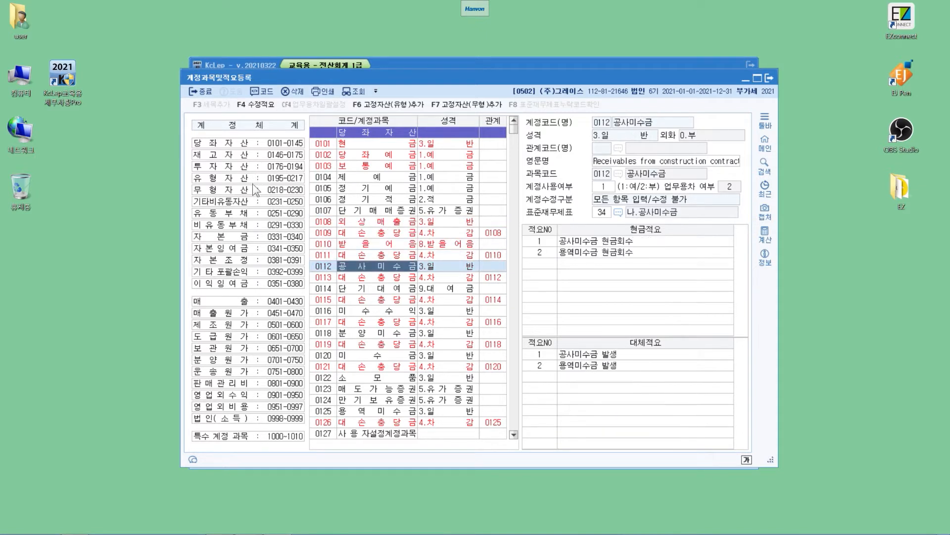
key("Down")
key("Down")
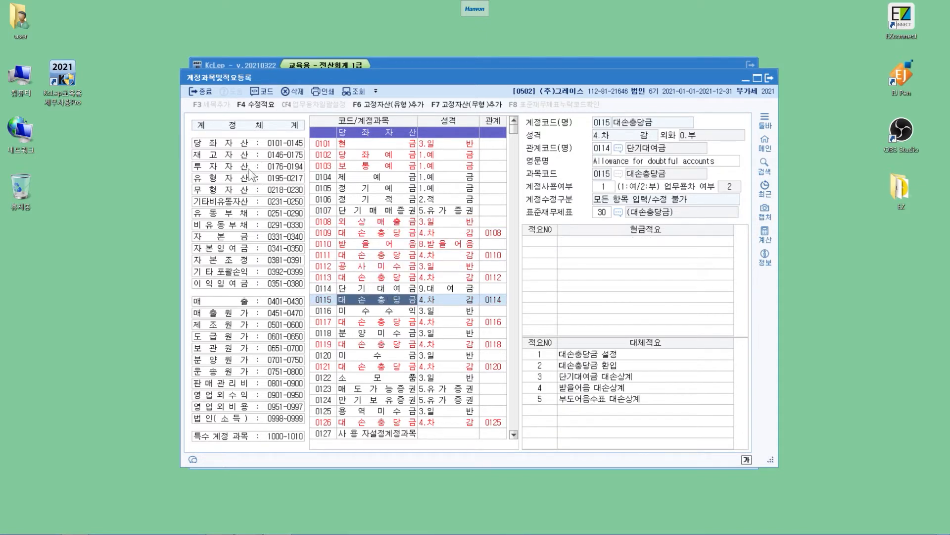
- Compare the red-coloured accounts 0108 외상매출금 and 0110 받을어음 with their 대손충당금 accounts 0109 and 0111
left_click(374, 223)
left_click(375, 232)
left_click(376, 244)
key("Down")
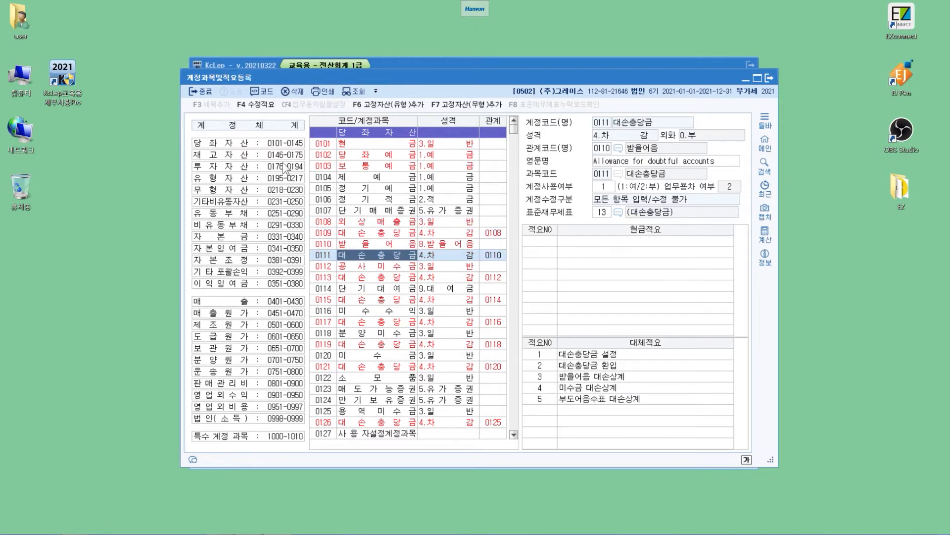
left_click(376, 166)
left_click(376, 232)
left_click(376, 243)
key("Down")
- Examine the edit permissions of black-coloured accounts such as 0105 정기예금, 0107 단기매매증권 and 0116 미수수익
left_click(365, 210)
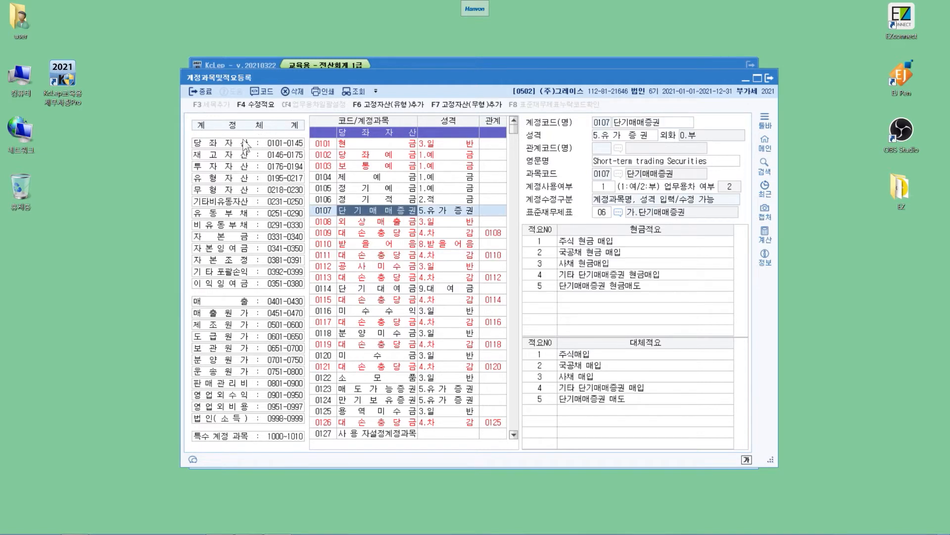
left_click(363, 198)
key("Up")
key("Up")
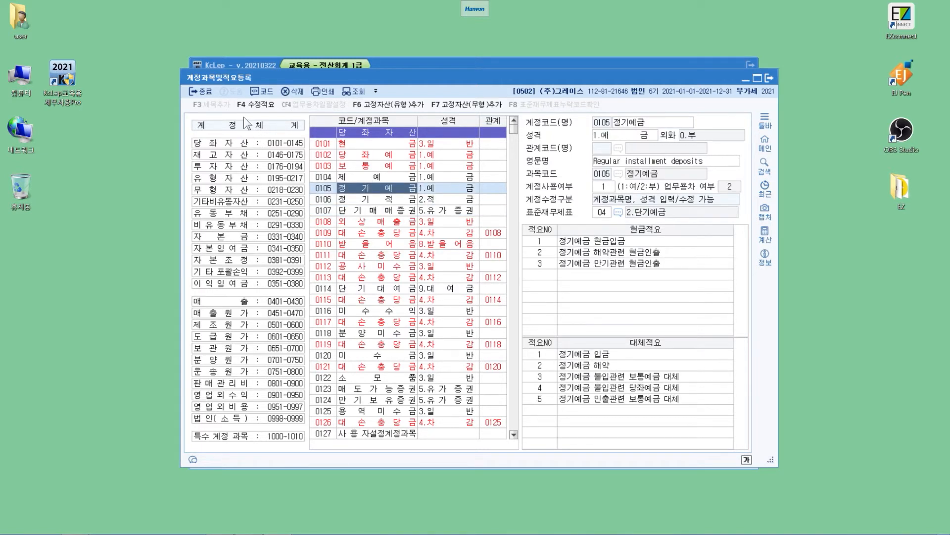
key("Down")
key("Down")
key("Down")
key("Down")
key("Down")
key("Down")
key("Down")
key("Down")
key("Down")
key("Down")
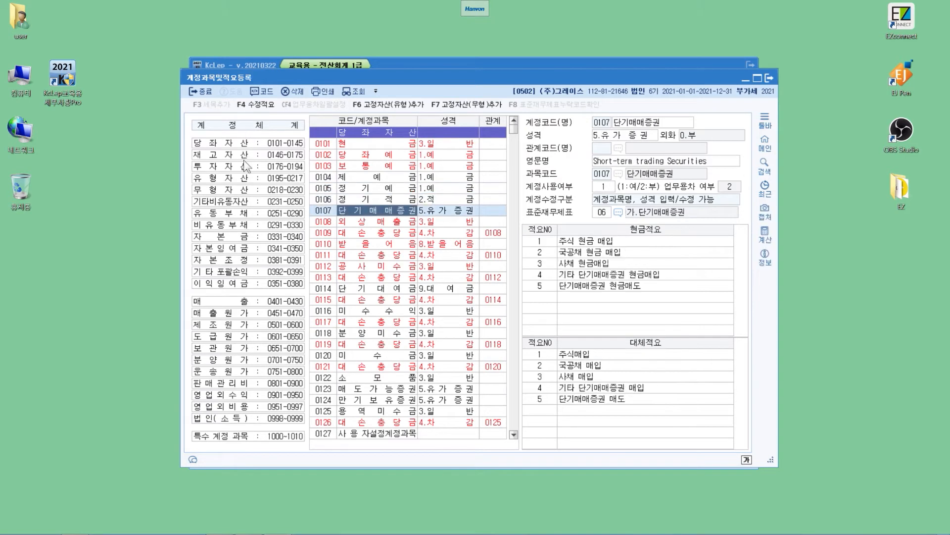
key("Down")
key("Down")
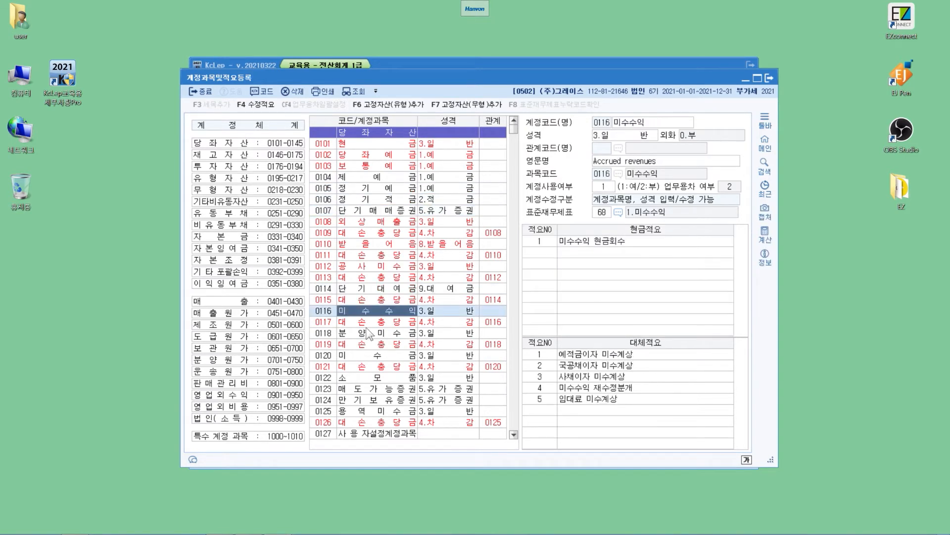
- Open the name of user-defined account 0128 사용자설정계정과목 for editing, and view account 0137 임직원등 단기채권
scroll(391, 269, "down", 6)
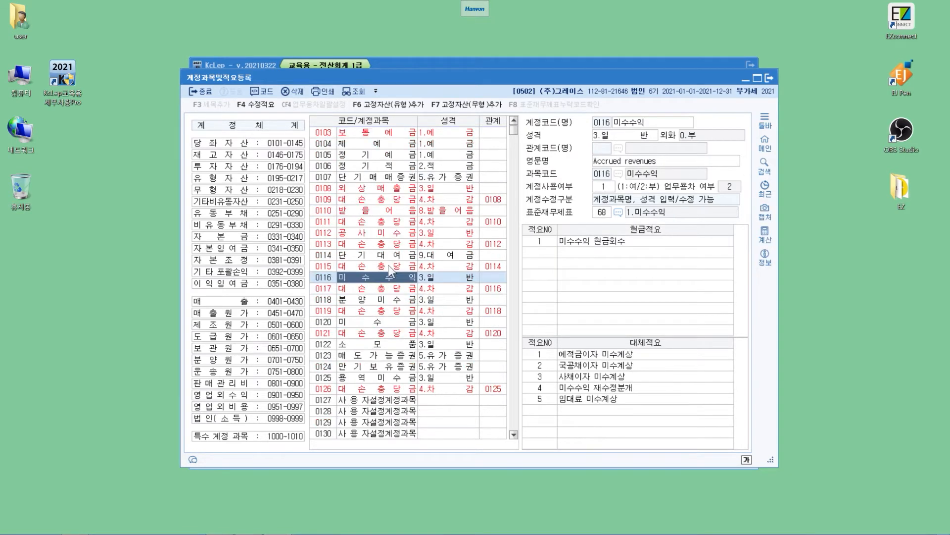
left_click(369, 234)
left_click(369, 244)
left_click(369, 253)
key("Down")
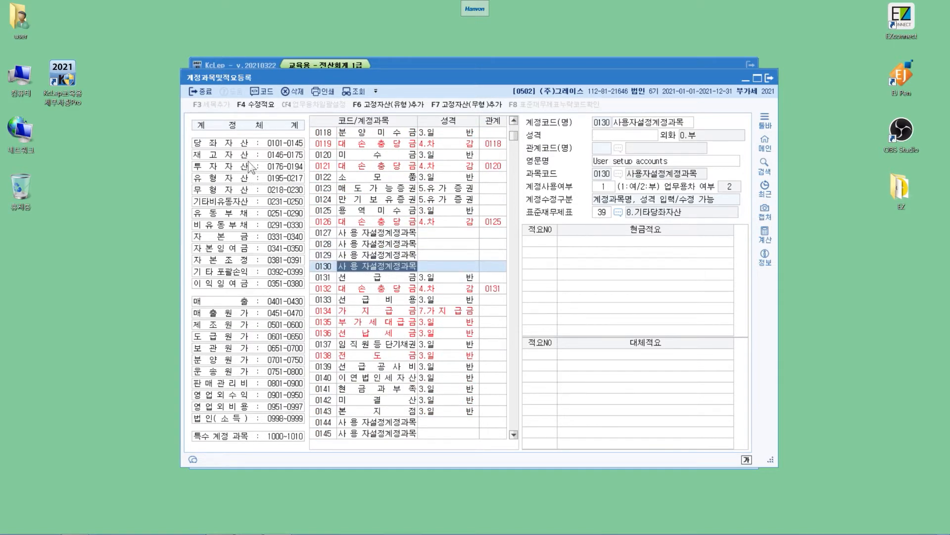
key("Up")
key("Up")
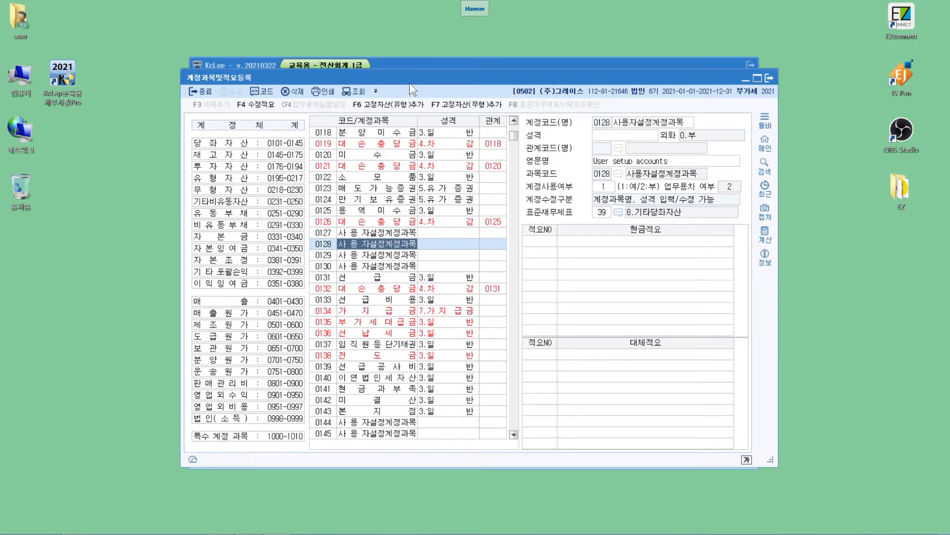
key("Return")
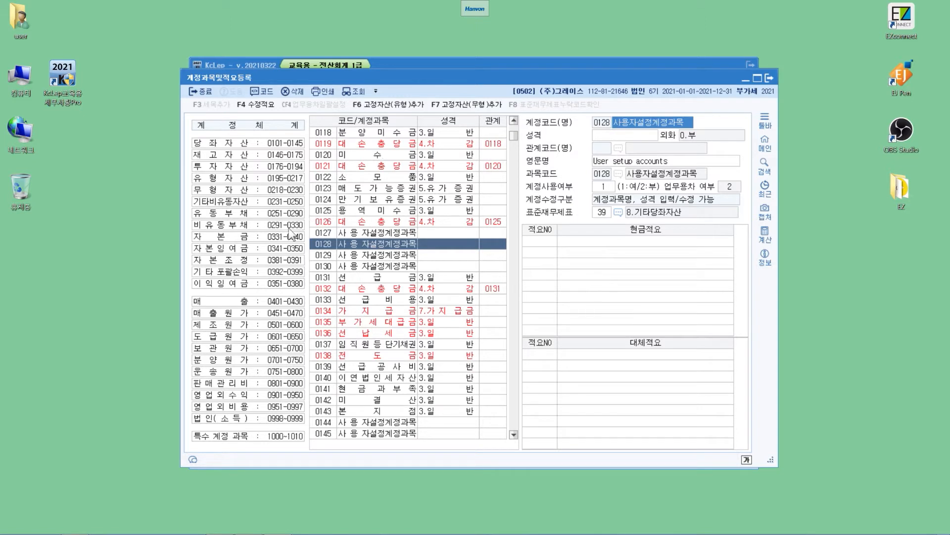
left_click(384, 344)
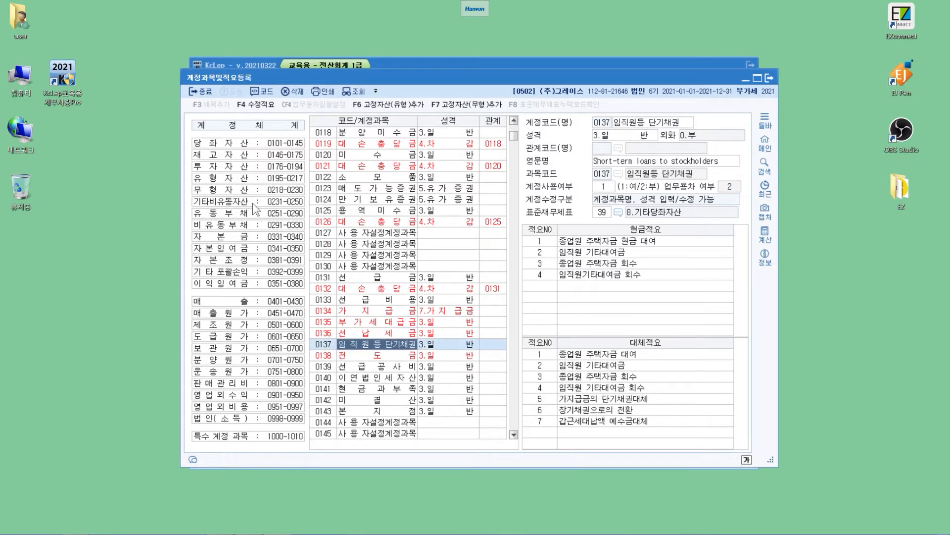
- Find the account named 제품매출 in the account list
key("ctrl+f")
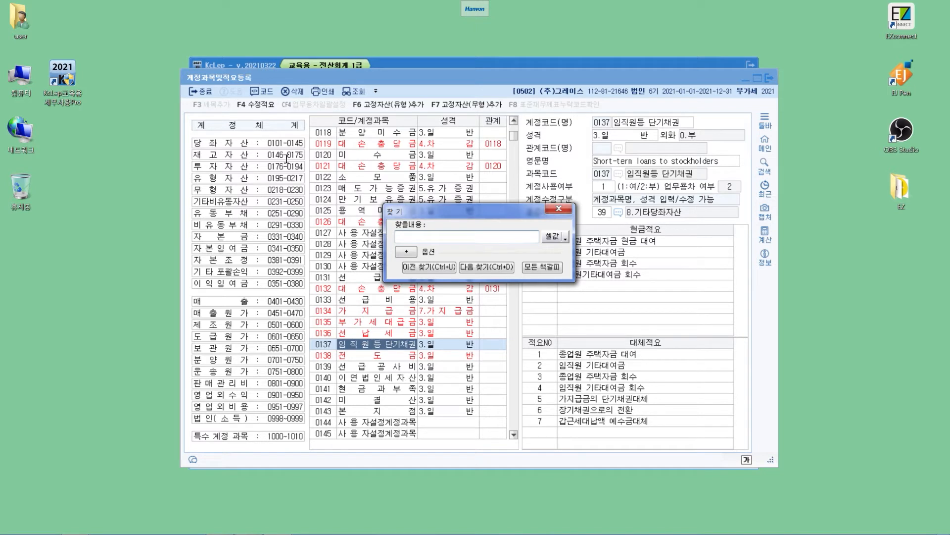
type("제품매출")
key("Return")
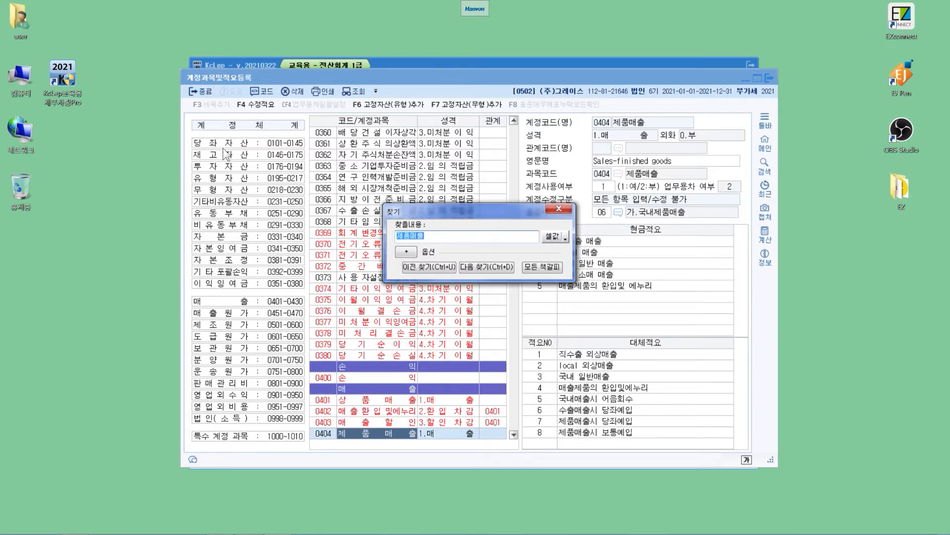
- Find the account with code 331 and close the Find dialog
key("BackSpace")
type("제")
key("Return")
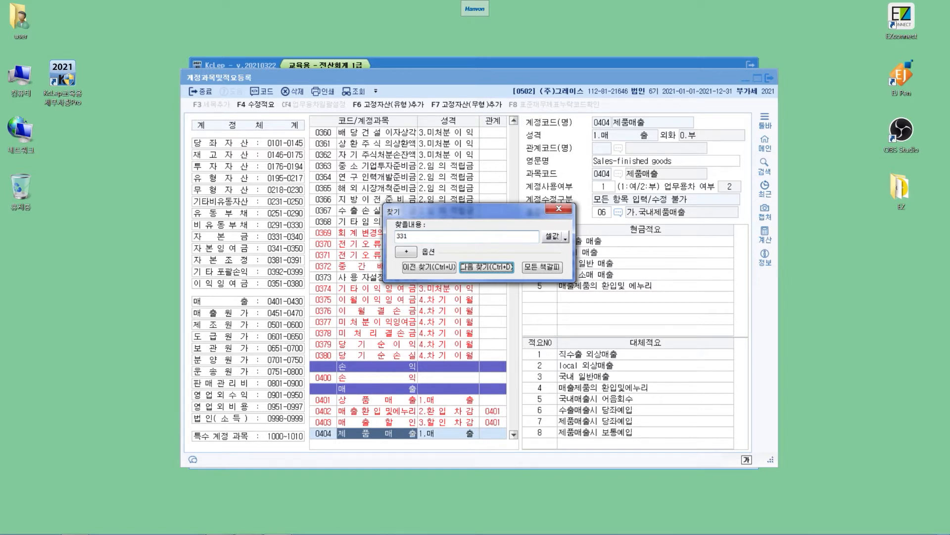
key("Return")
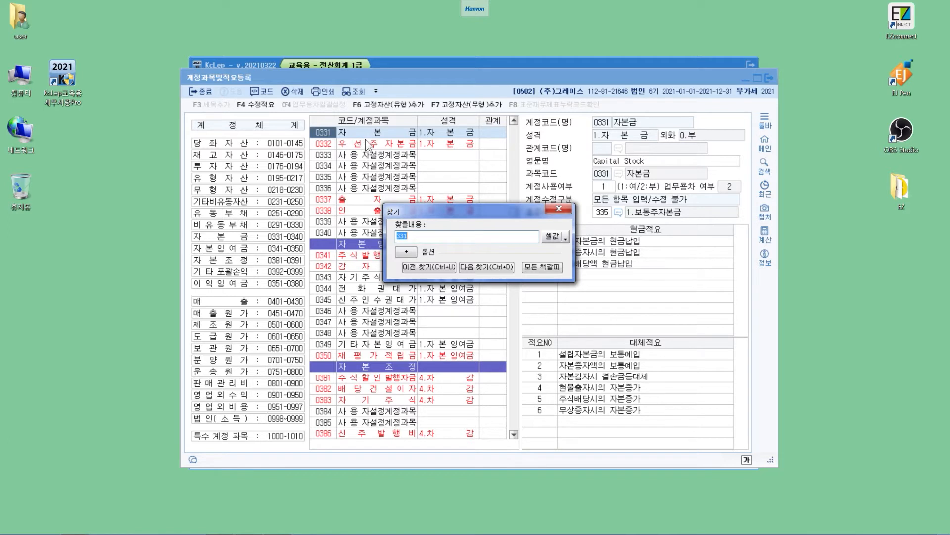
left_click(559, 208)
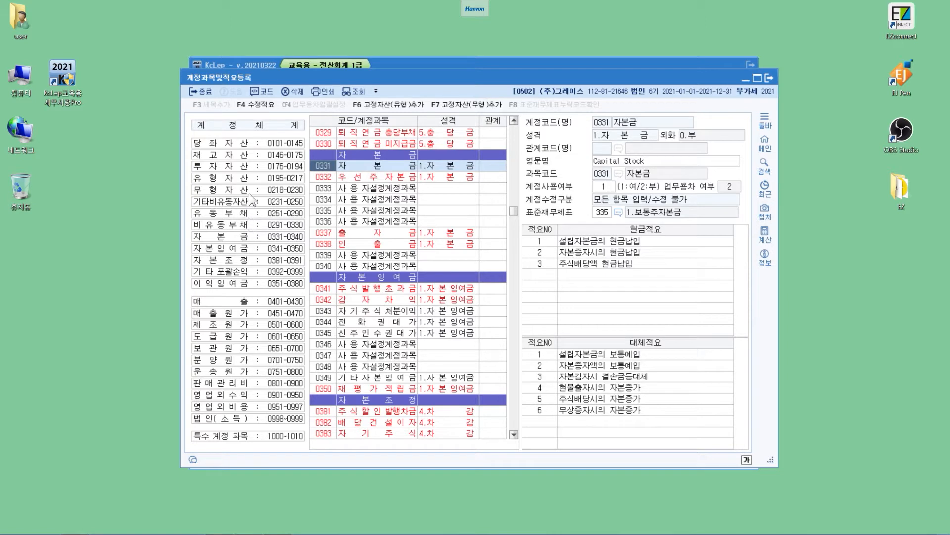
- Examine the 자본잉여금 accounts 0341 주식발행초과금 and 0342 감자차익
left_click(375, 289)
left_click(375, 300)
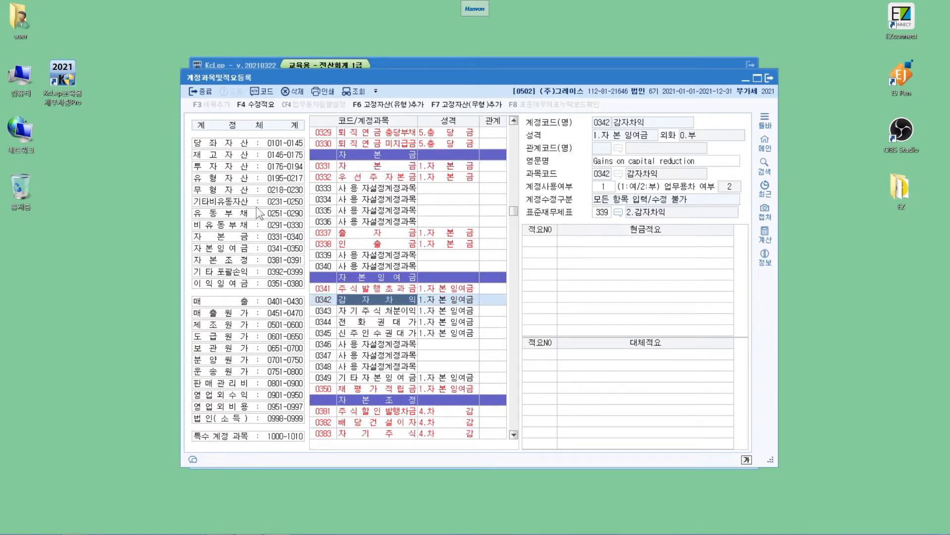
key("Down")
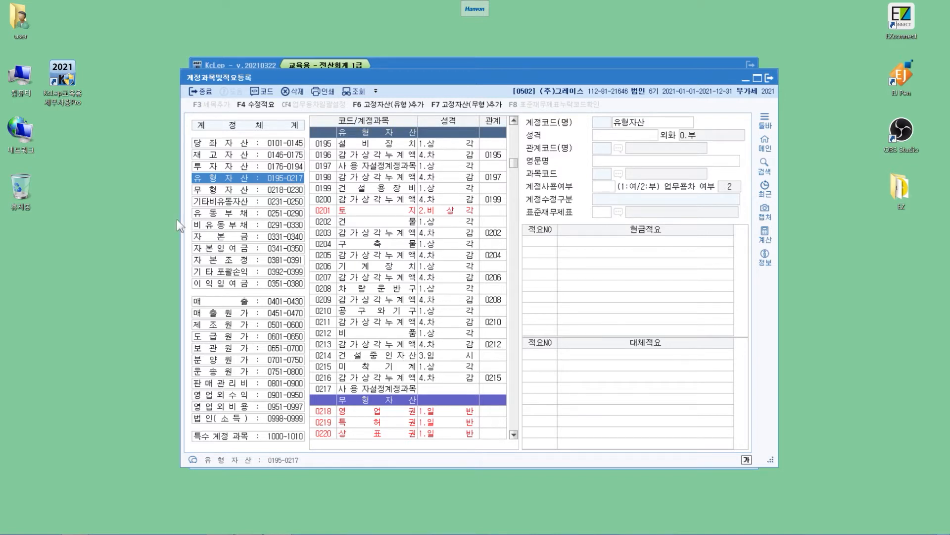
- Go to the 제조원가 range 0501-0600 and examine accounts 0509 퇴직보험충당금전입 and 0513 접대비
left_click(277, 327)
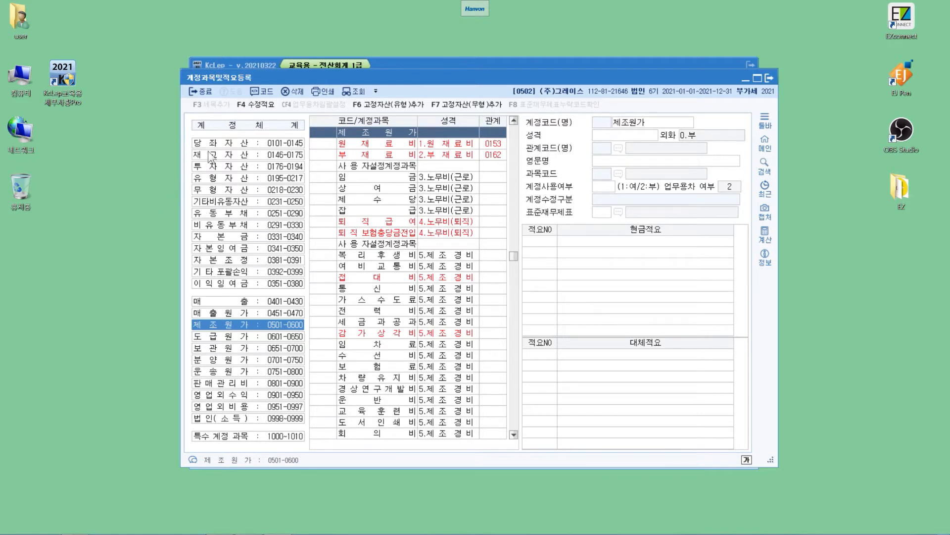
type("509")
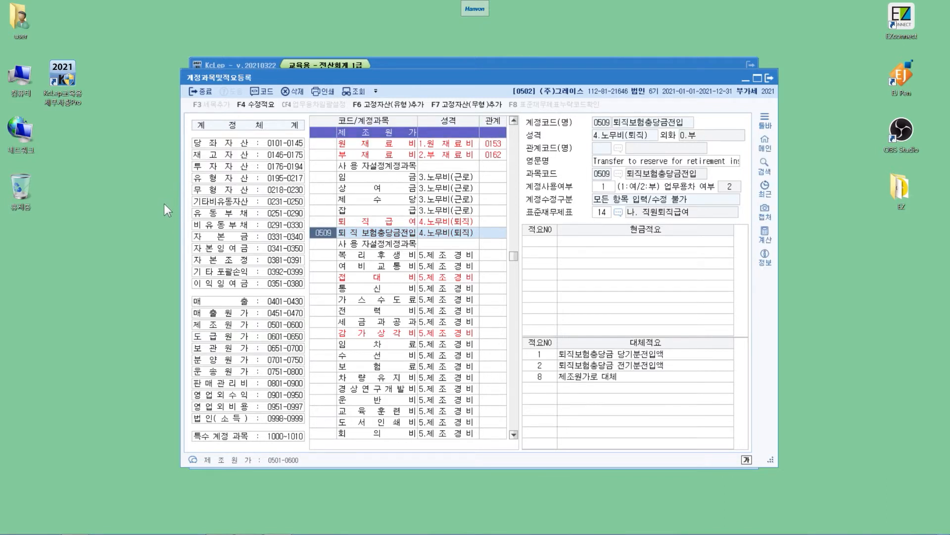
left_click(322, 277)
scroll(322, 277, "up", 5)
scroll(324, 283, "down", 5)
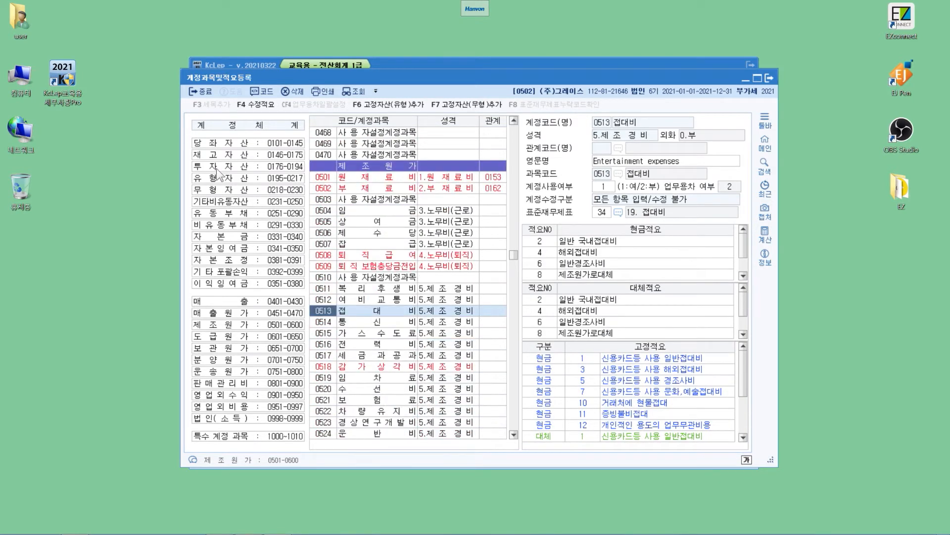
scroll(218, 176, "down", 3)
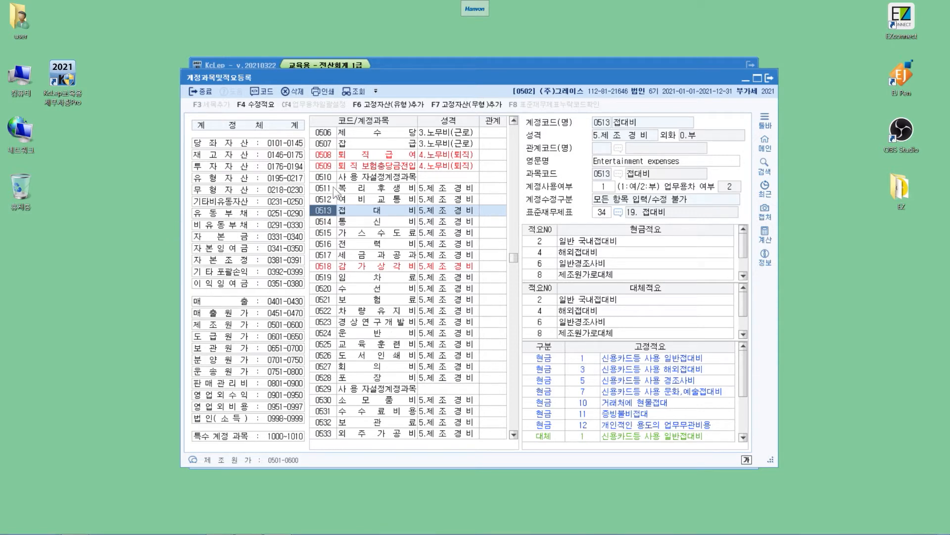
- Browse to the 도급원가 accounts and select account 0631 수수료비용
scroll(342, 178, "up", 10)
left_click_drag(513, 130, 514, 296)
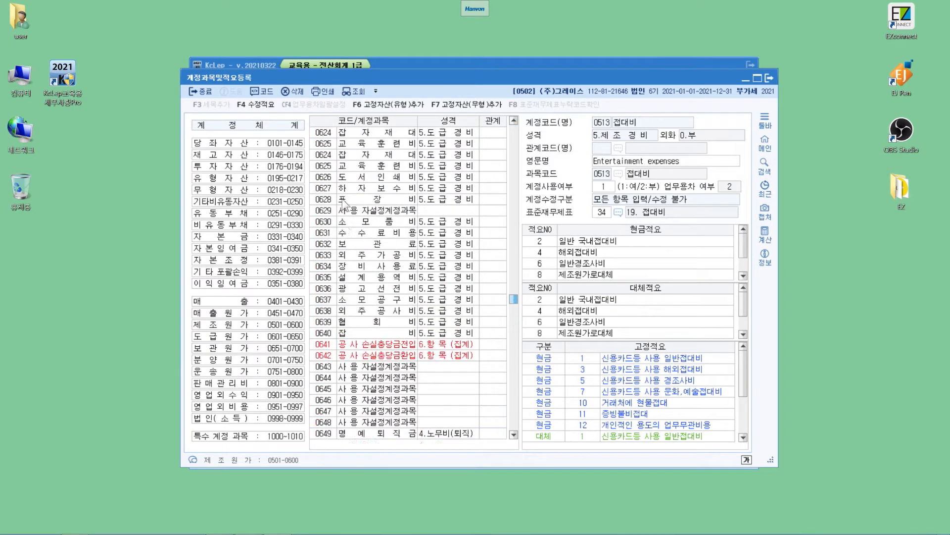
left_click(350, 299)
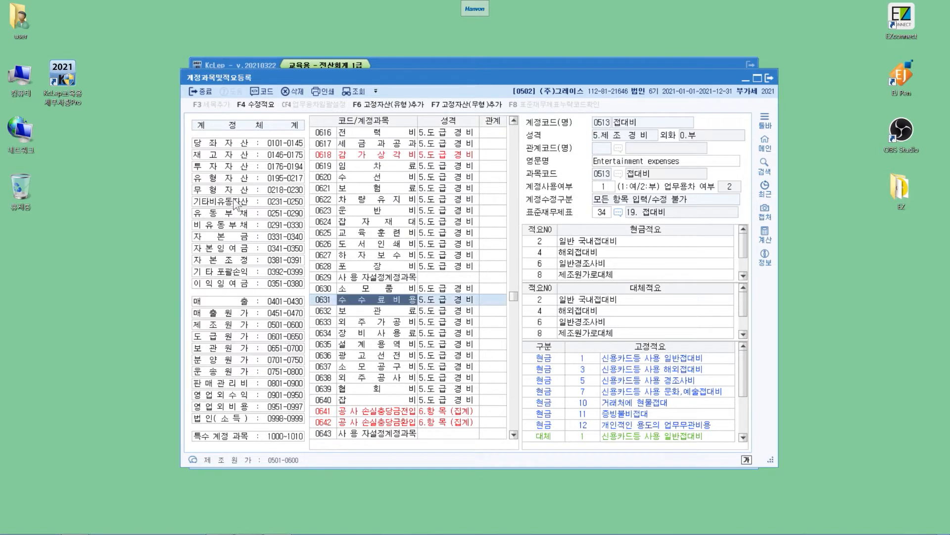
- Find the account with code 537 and close the Find dialog
key("ctrl+f")
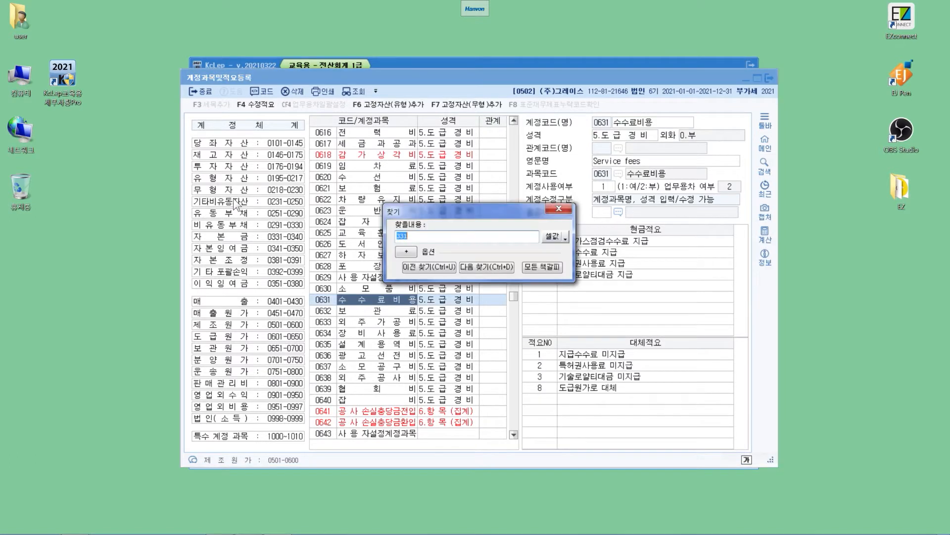
type("537")
key("Return")
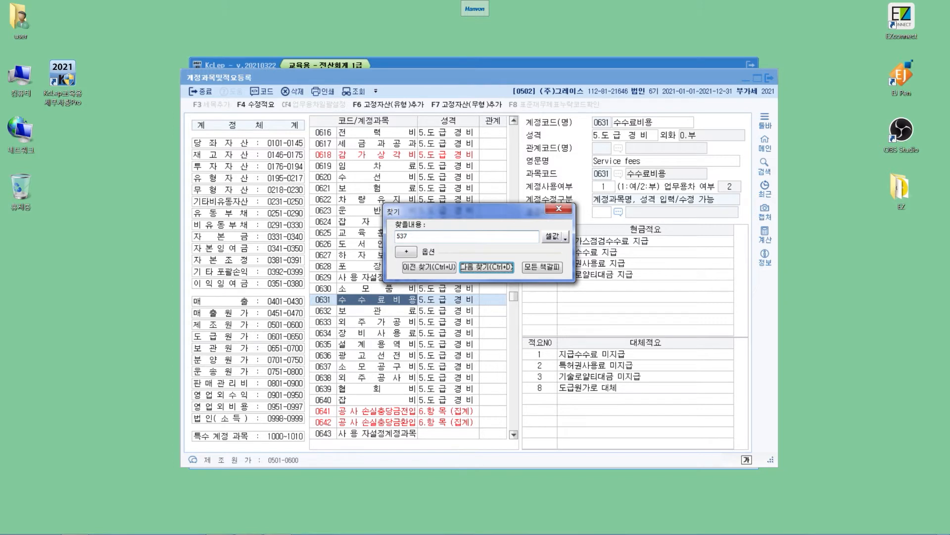
key("Return")
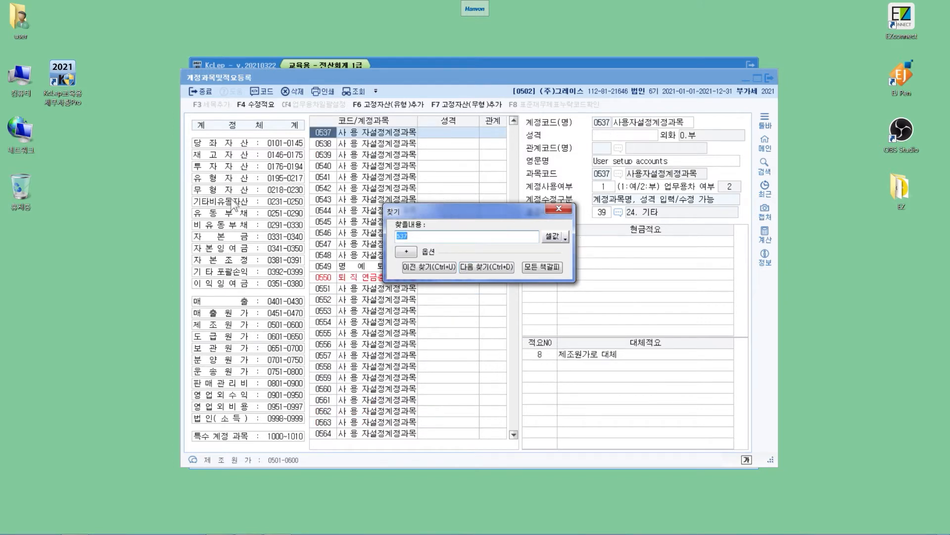
key("Escape")
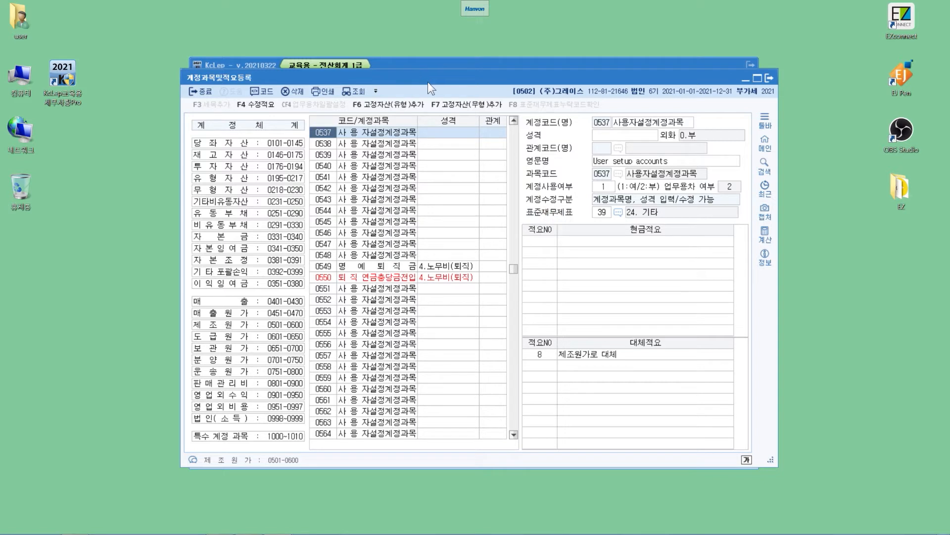
- Rename the user-defined account 0537 as 수선외주용역비
key("Return")
key("End")
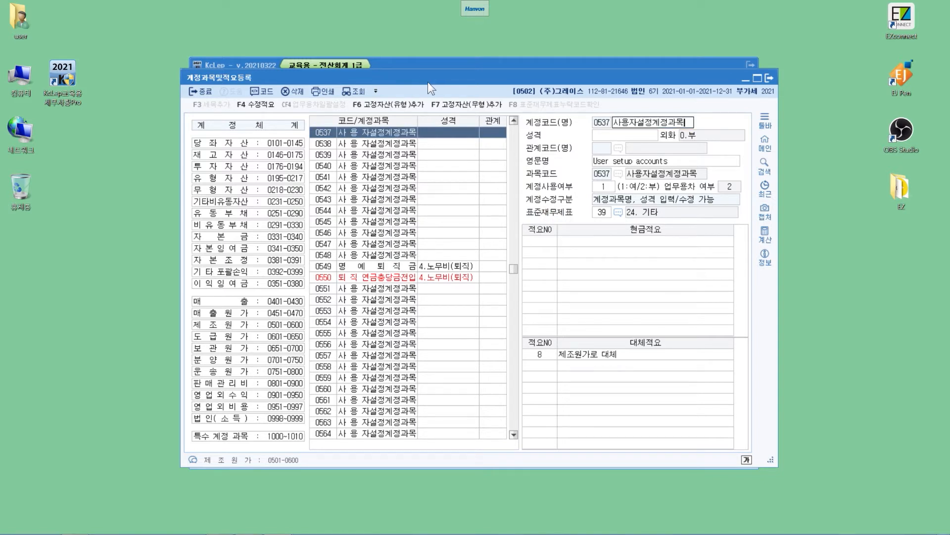
key("BackSpace")
key("BackSpace")
key("BackSpace")
key("BackSpace")
key("BackSpace")
key("BackSpace")
key("BackSpace")
key("BackSpace")
key("BackSpace")
key("Hangul")
type("수선외주용역")
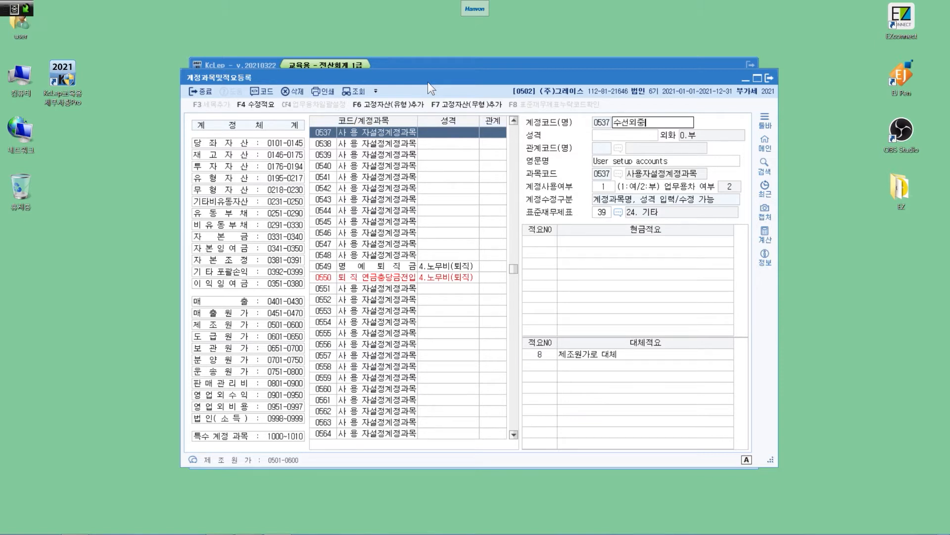
type("비")
key("Return")
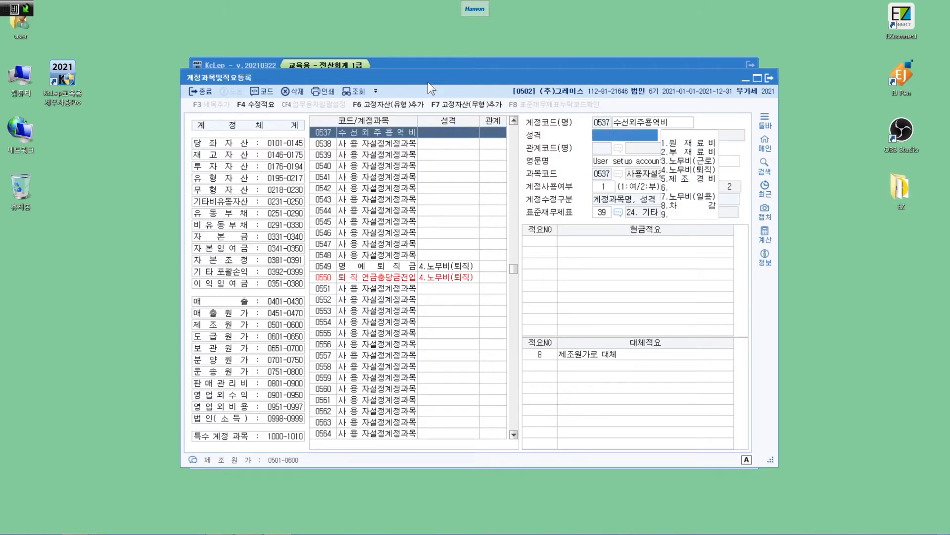
- Set the 성격 of account 0537 to 5.제조경비 and keep the remaining fields as they are
key("5")
key("Return")
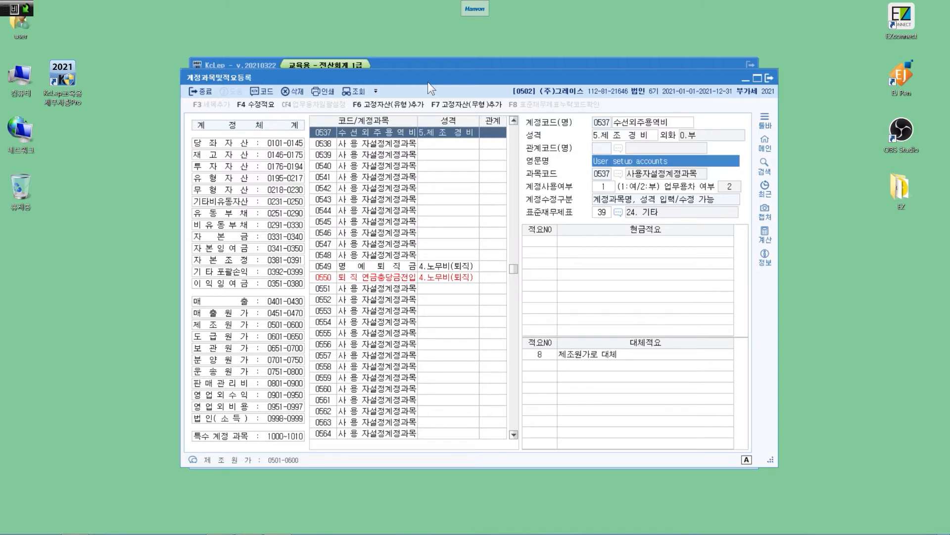
key("Return")
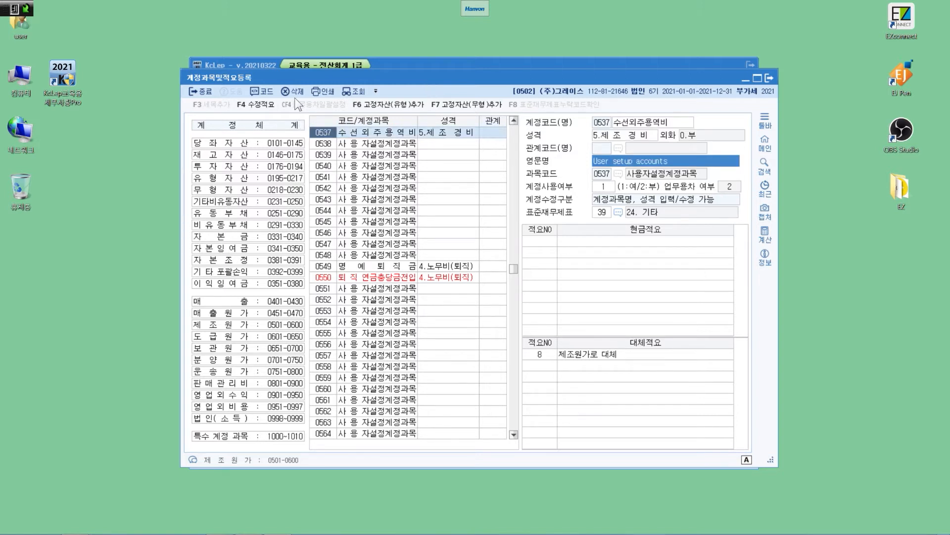
key("Up")
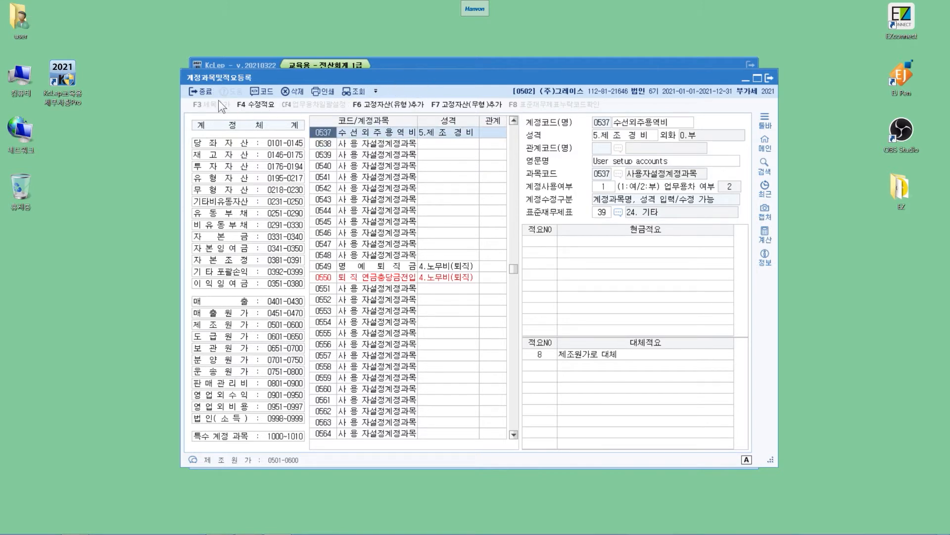
key("Down")
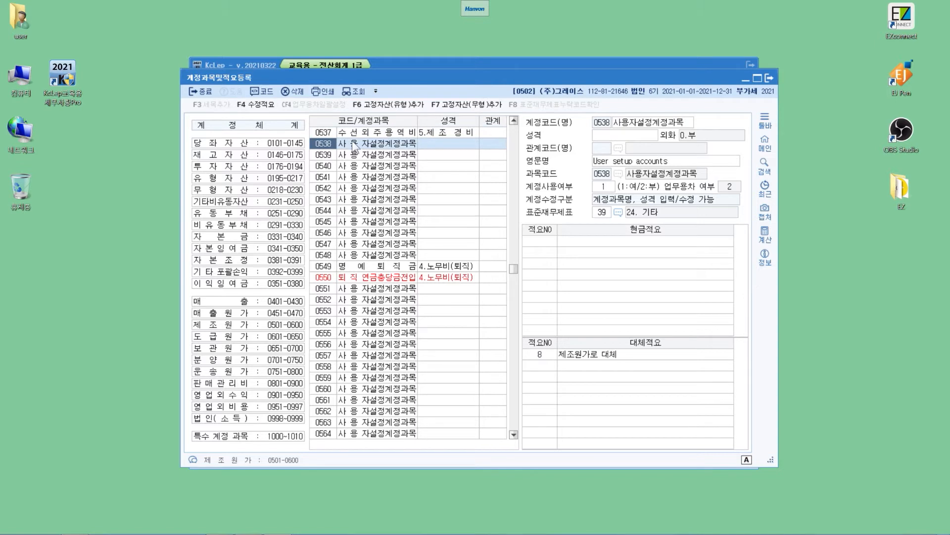
key("Up")
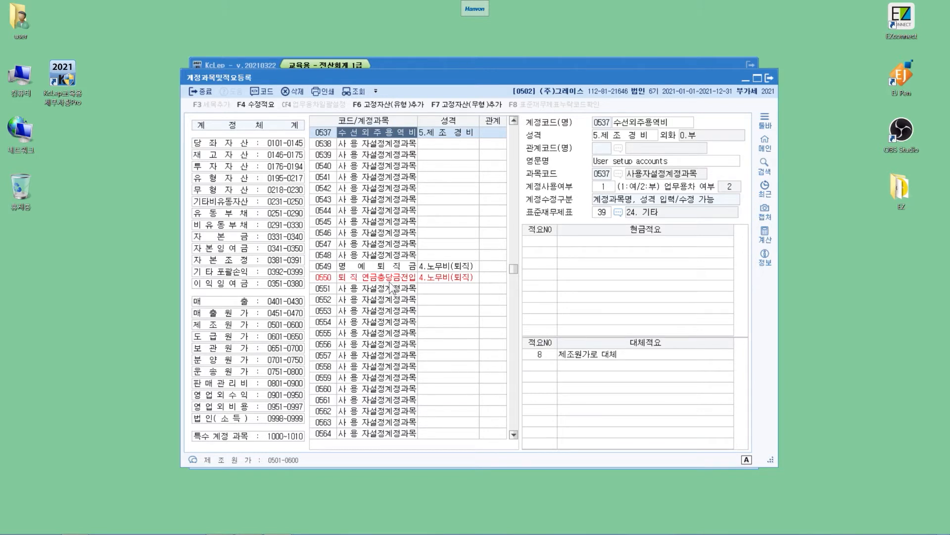
- Try to find the account with code 853
key("ctrl+f")
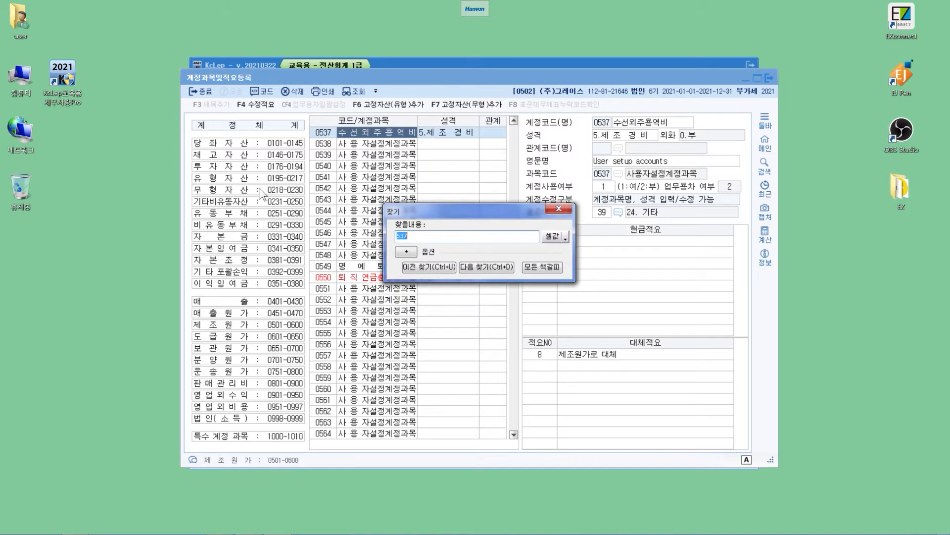
type("853")
key("Return")
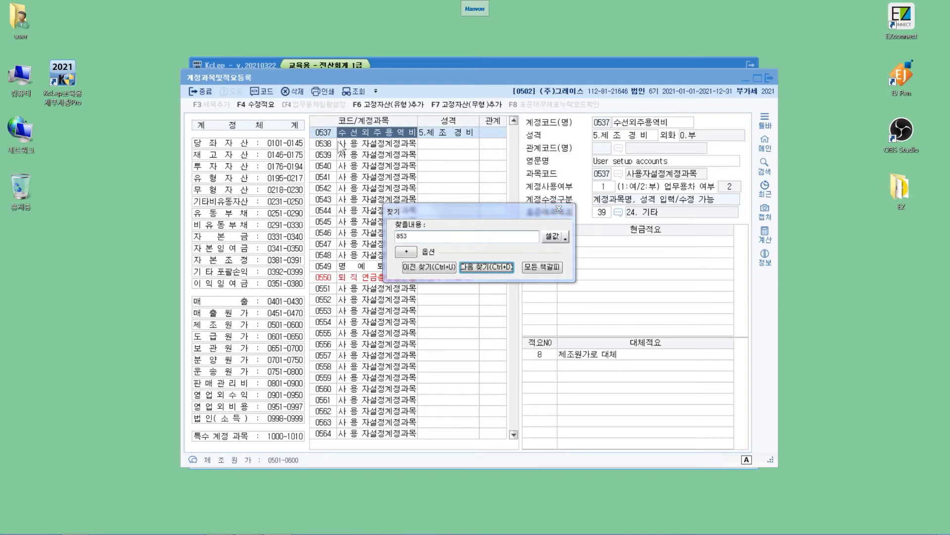
left_click_drag(506, 212, 567, 171)
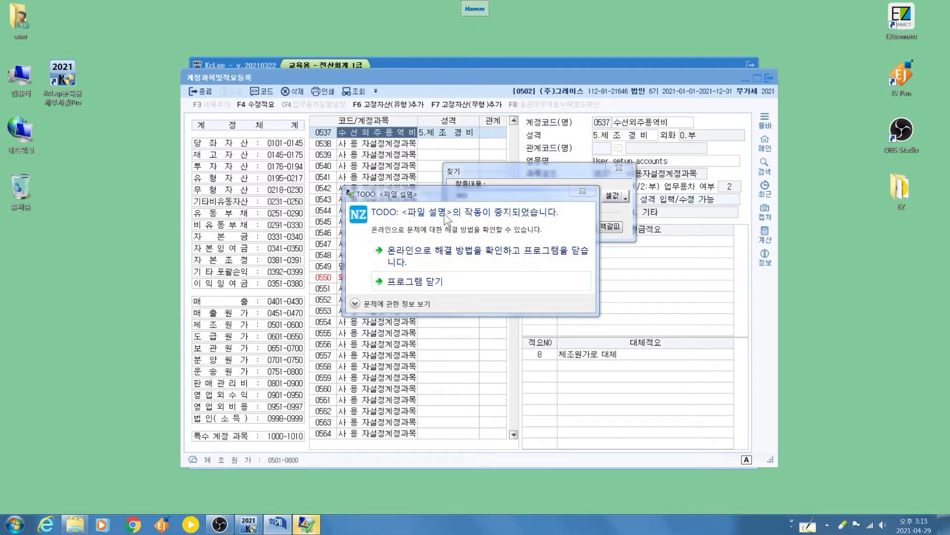
- Close the crashed program window and reopen the 계정과목및적요등록 screen
left_click(450, 282)
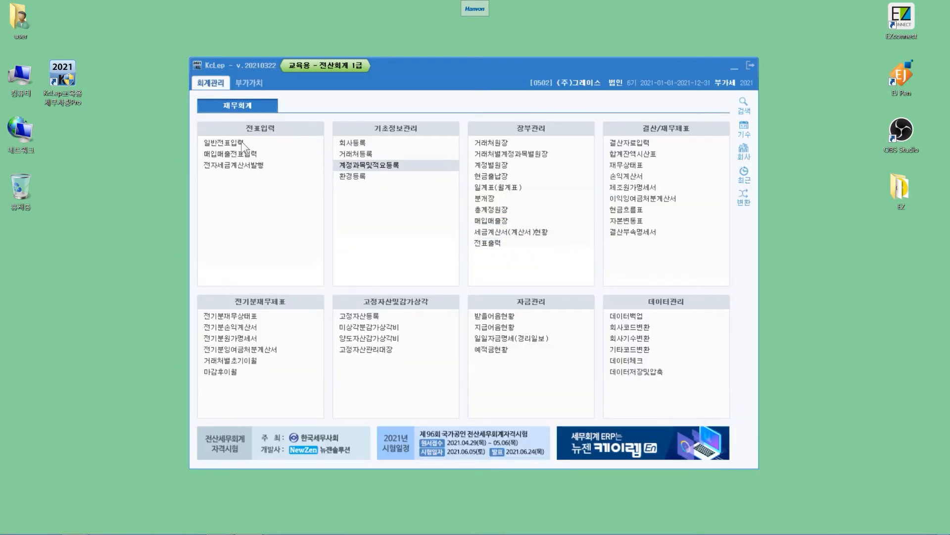
left_click(351, 166)
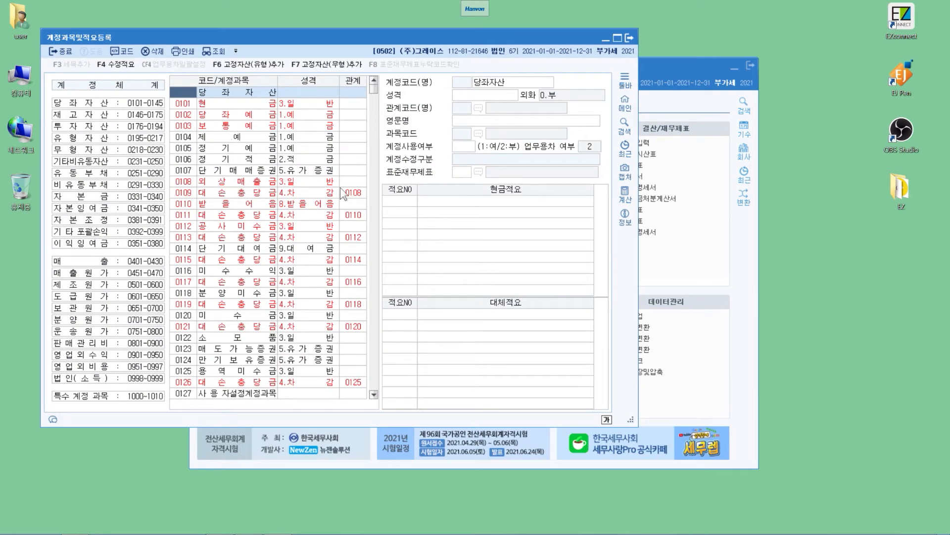
- Search for account code 853, move the Find dialog off the account list and close it
key("ctrl+f")
type("853")
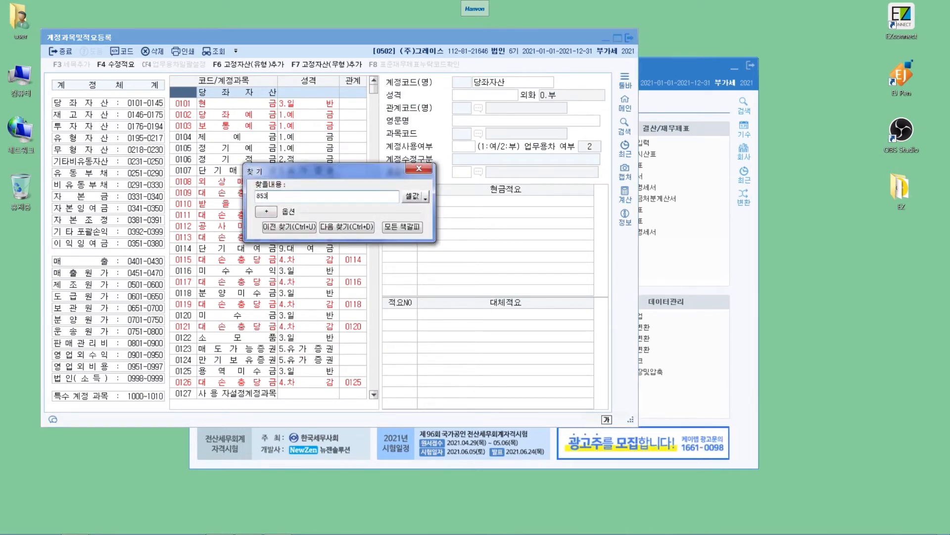
key("Return")
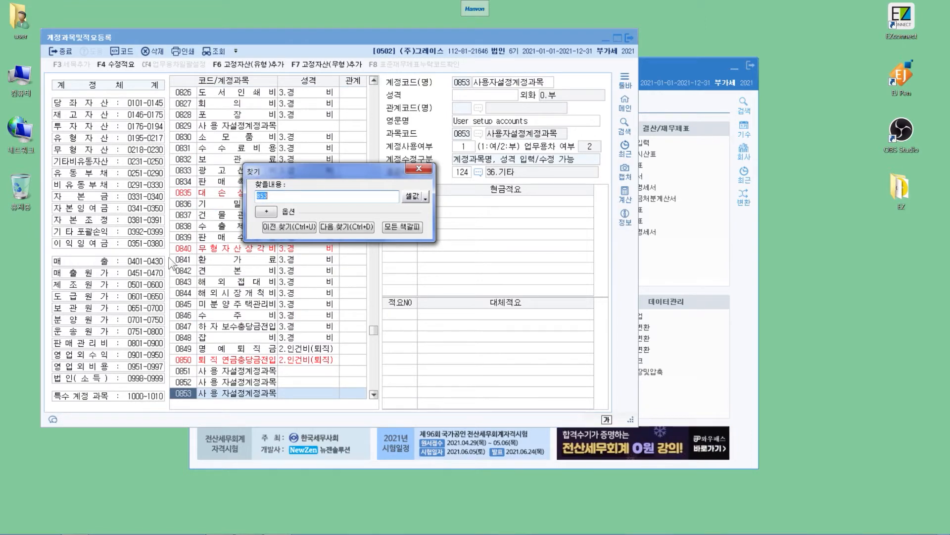
left_click_drag(334, 171, 527, 202)
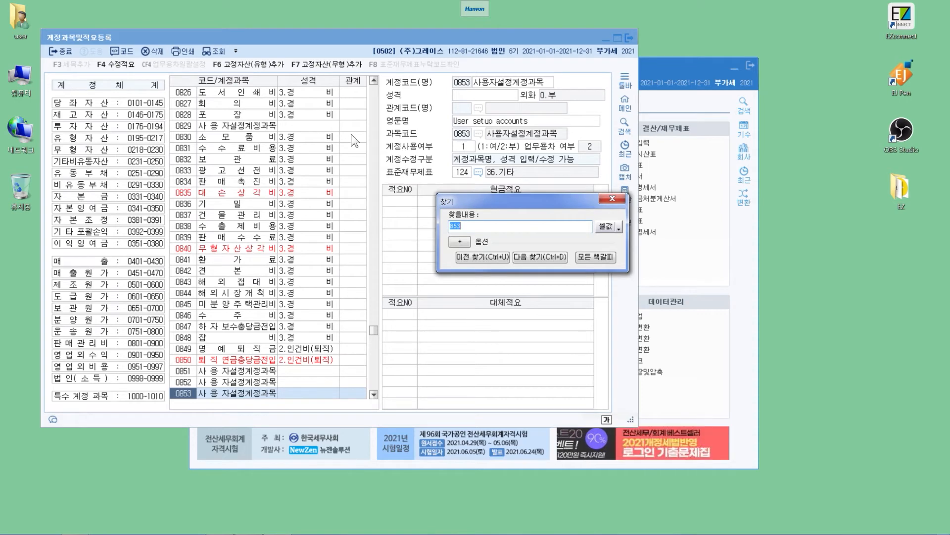
key("Escape")
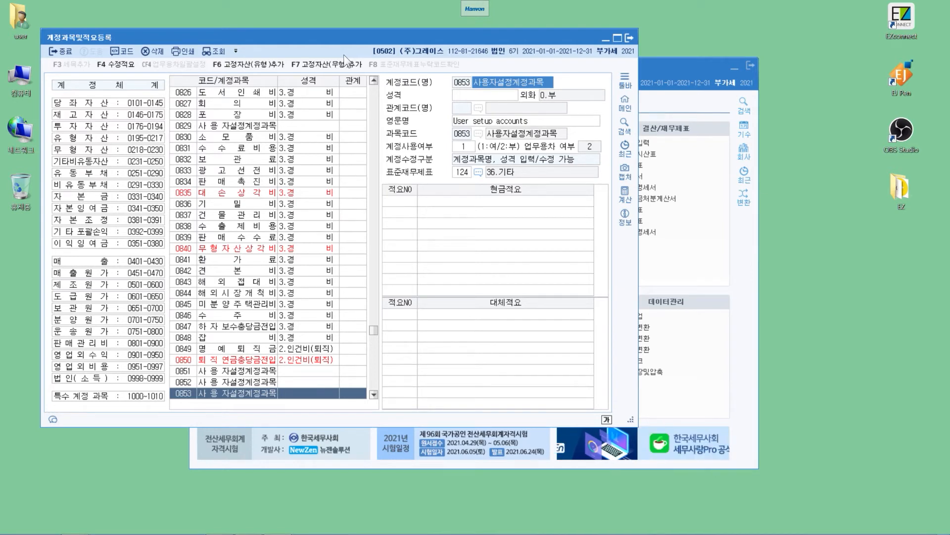
- Rename the user-defined account 0853 as 업무추진비 and set its 성격 to 3.경비
type("업무추진비")
key("Return")
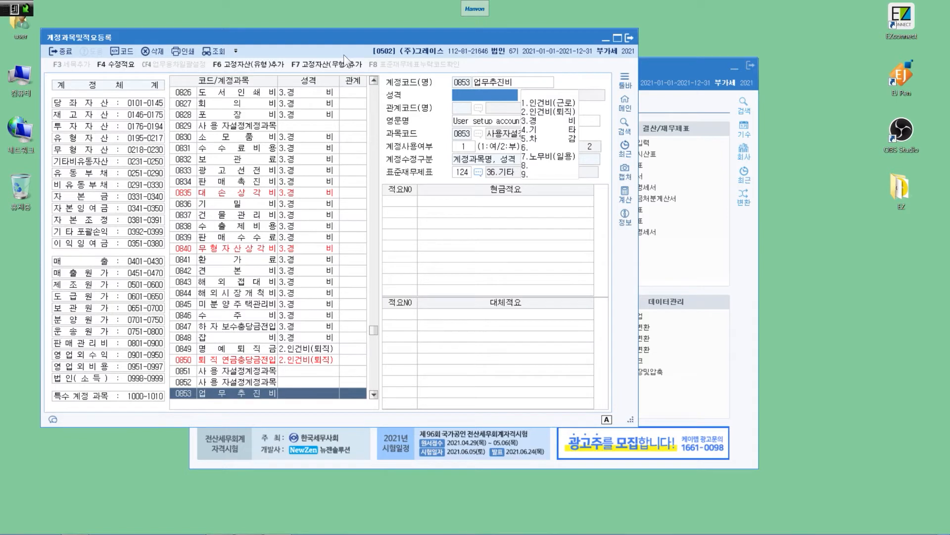
type("3")
key("Return")
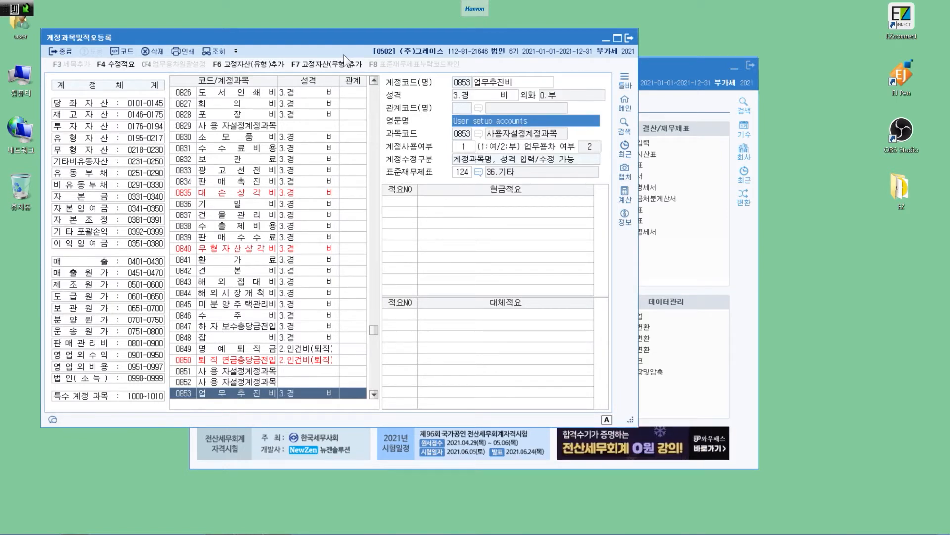
key("Return")
key("Return")
key("Return")
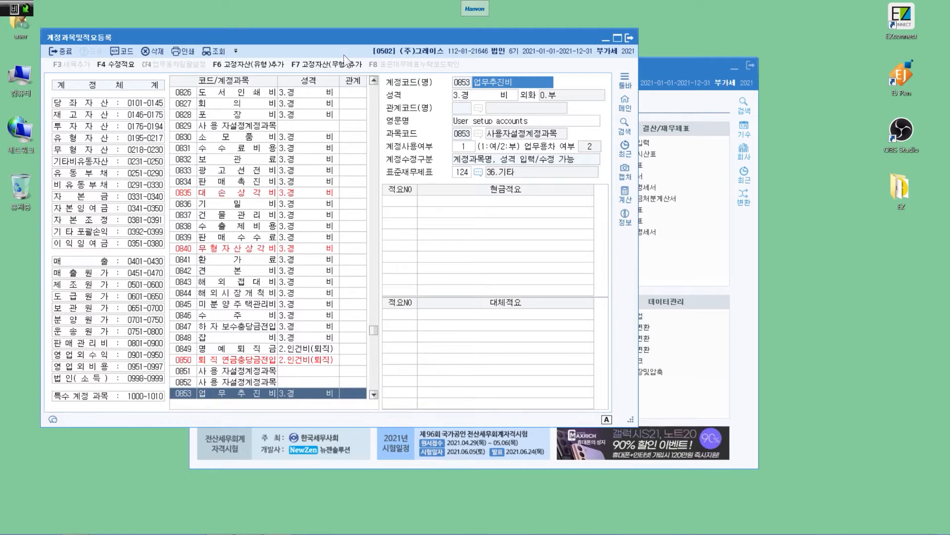
- Examine account 0843 해외접대비, the newly registered 0853 업무추진비 and the following account 0854
left_click(244, 282)
scroll(244, 284, "down", 3)
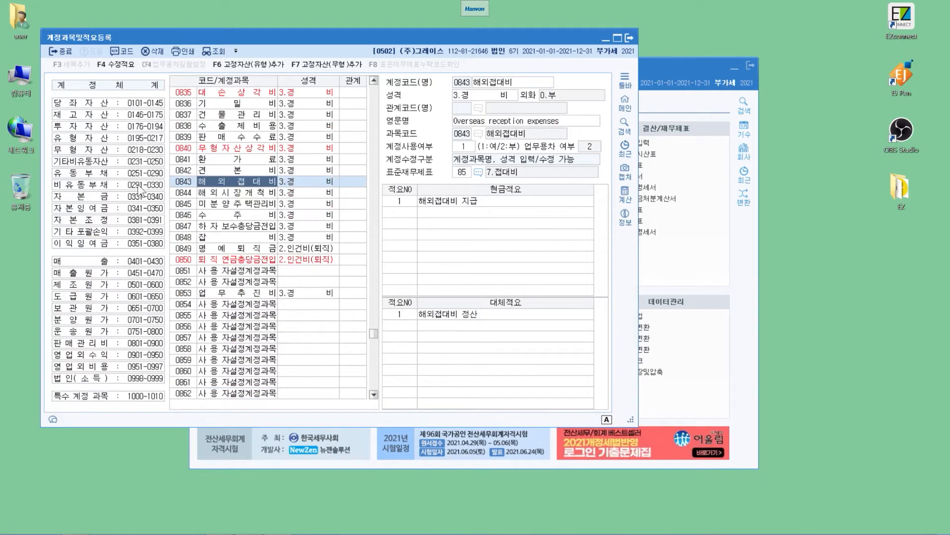
left_click(185, 292)
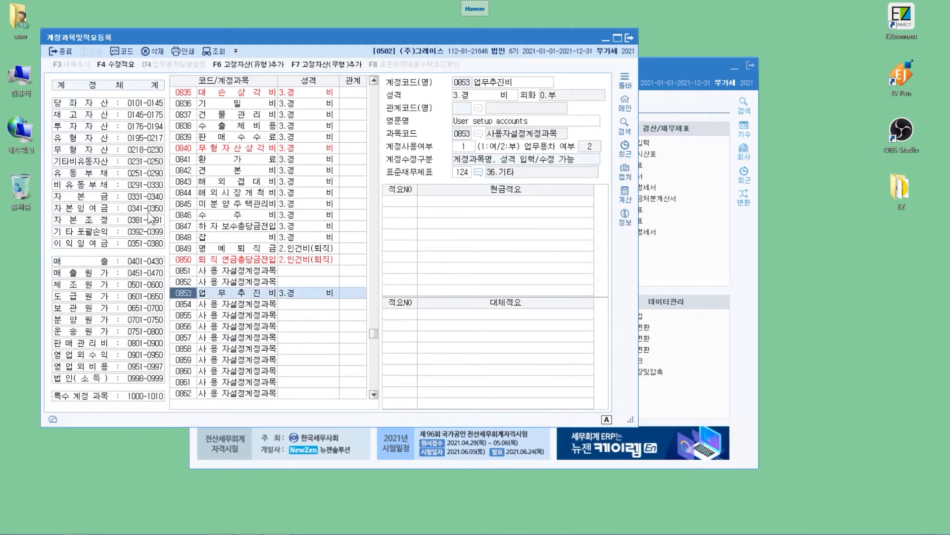
key("Down")
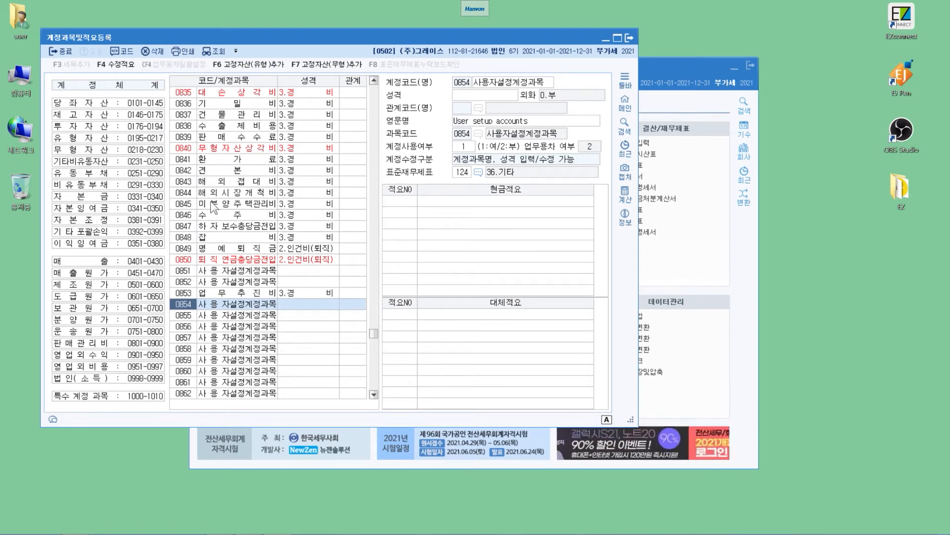
- Find the account with code 249 and close the Find dialog
key("ctrl+f")
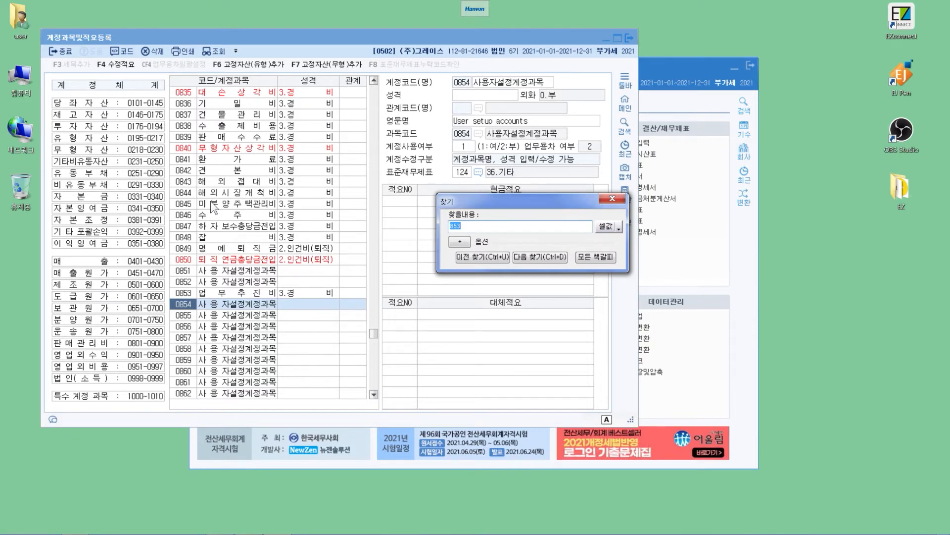
type("249")
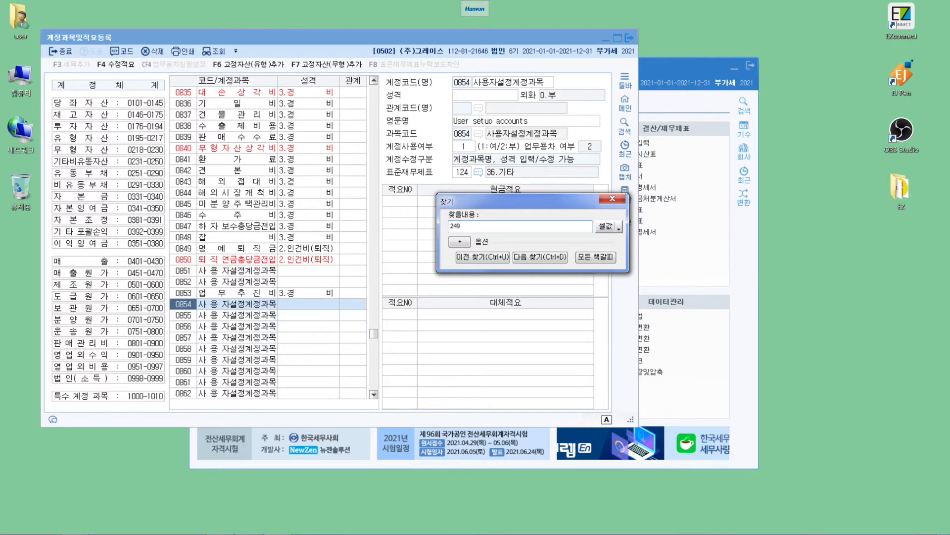
key("Return")
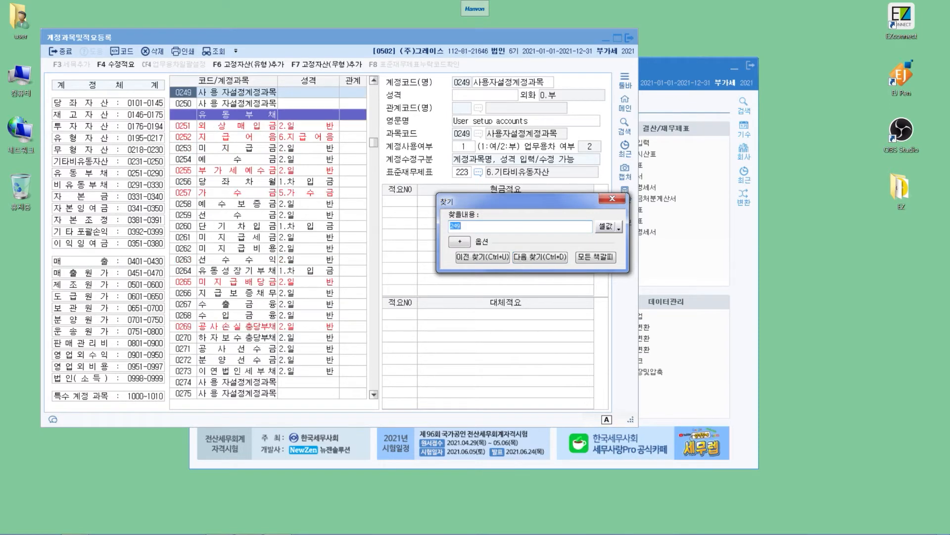
key("Escape")
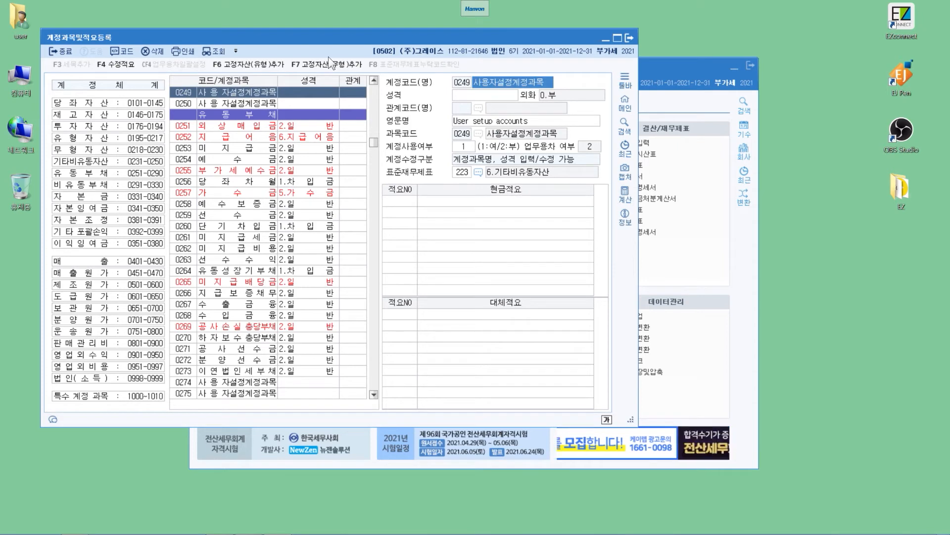
- Rename the user-defined account 0249 as 리스보증금 and set its 성격 to 3.일반
type("리스보증금")
key("Return")
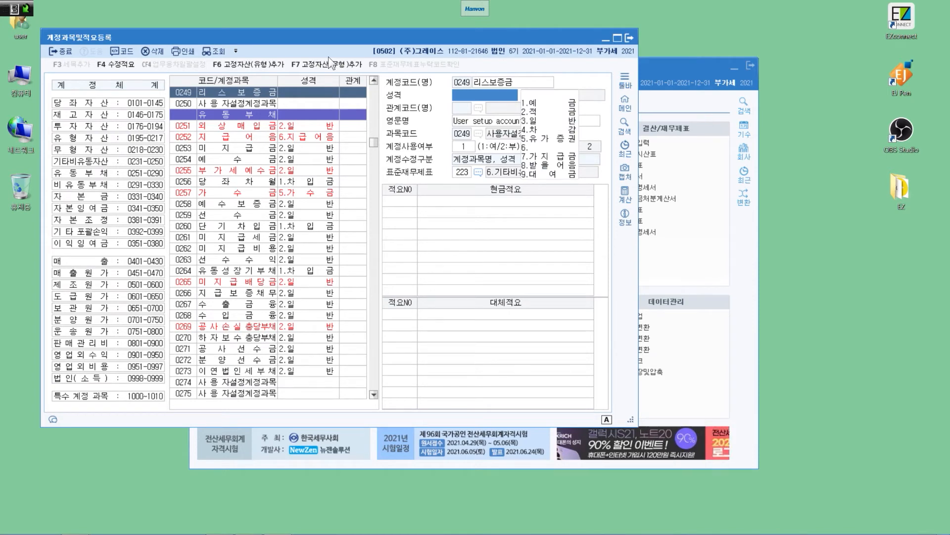
type("3")
key("Return")
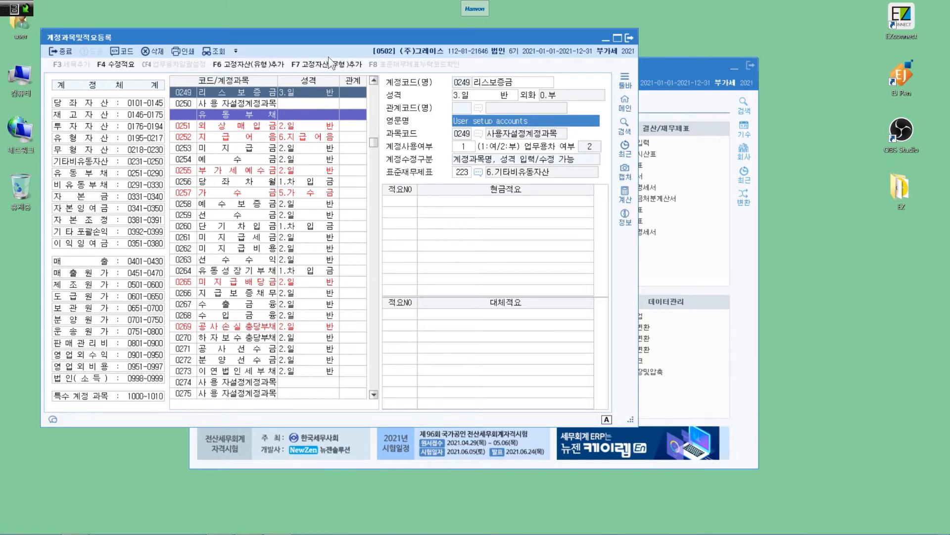
- Add 현금적요 number 1 to account 0249 리스보증금 with the text 리스차량 임차보증금
left_click(410, 203)
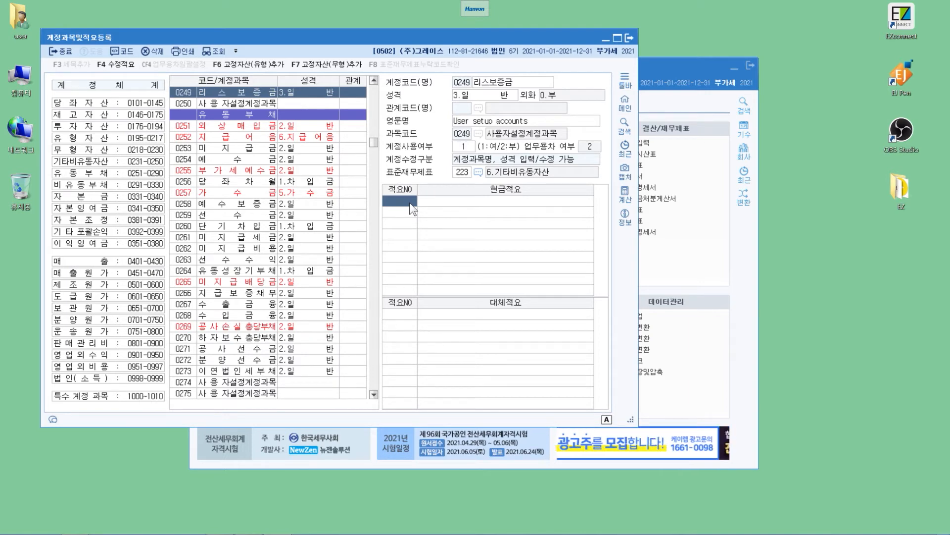
type("1")
key("Return")
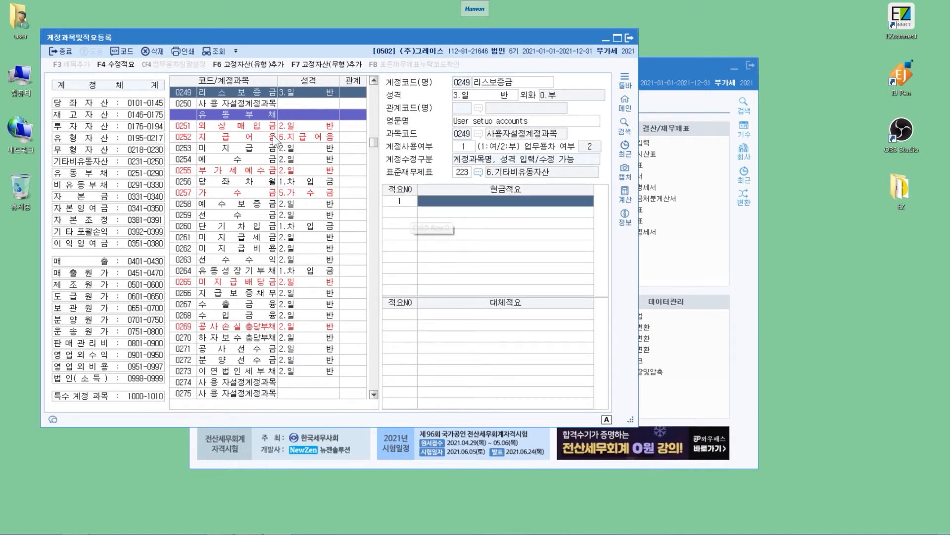
type("릿스차ㄹ")
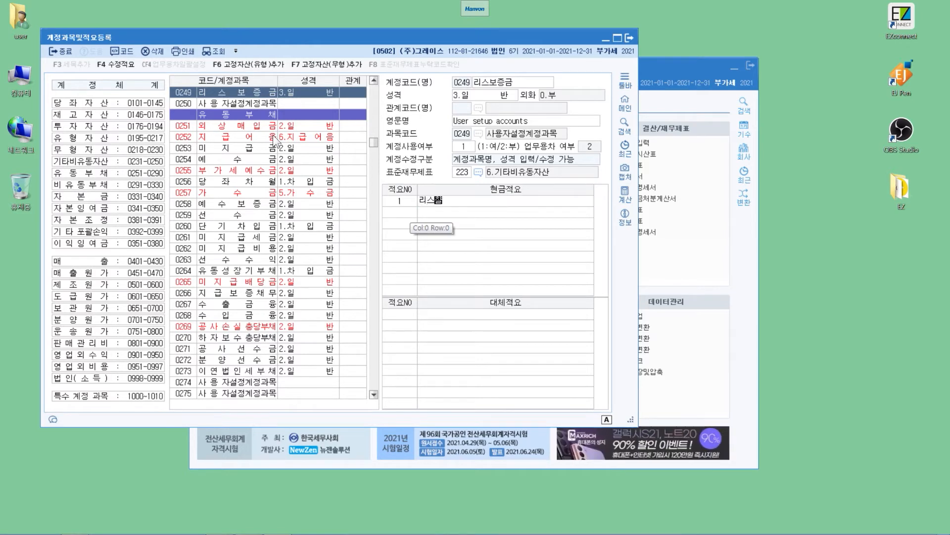
type("량 ")
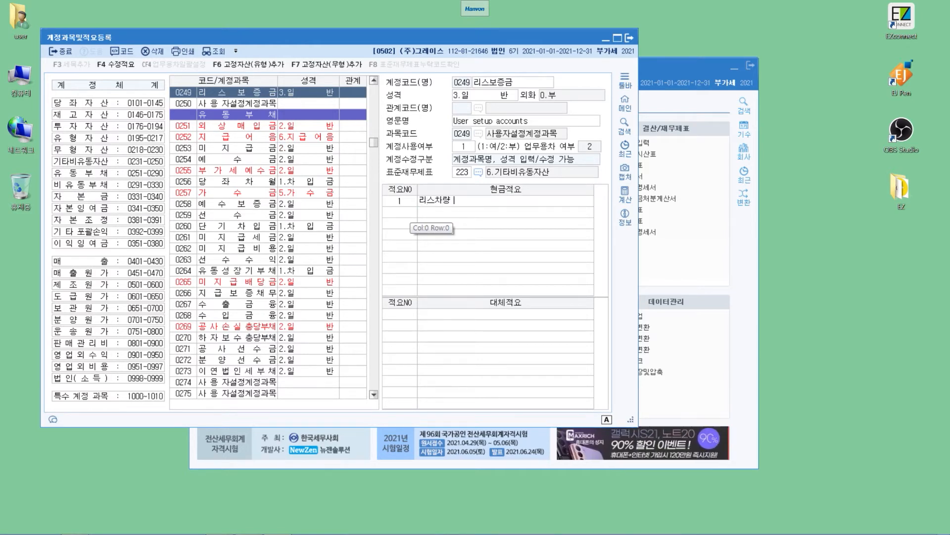
type("임차료증ㄱ")
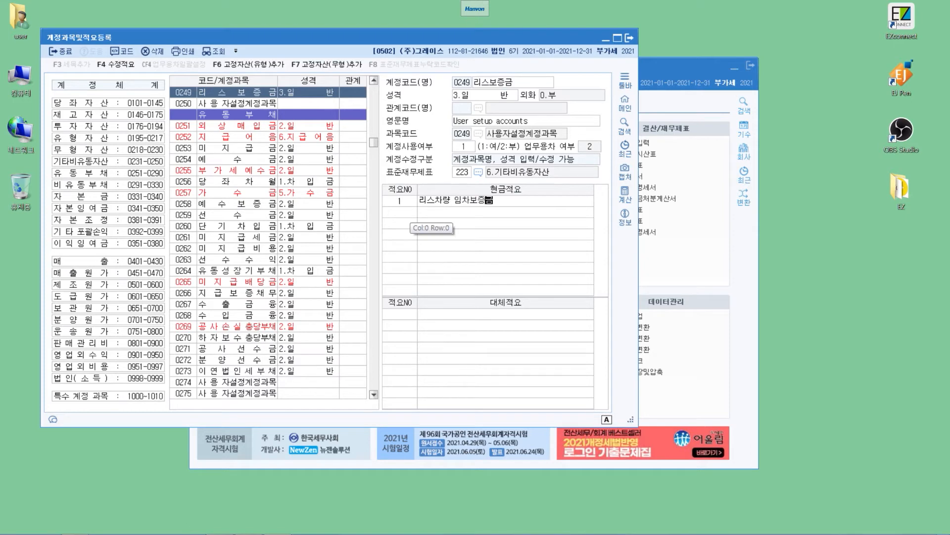
key("Return")
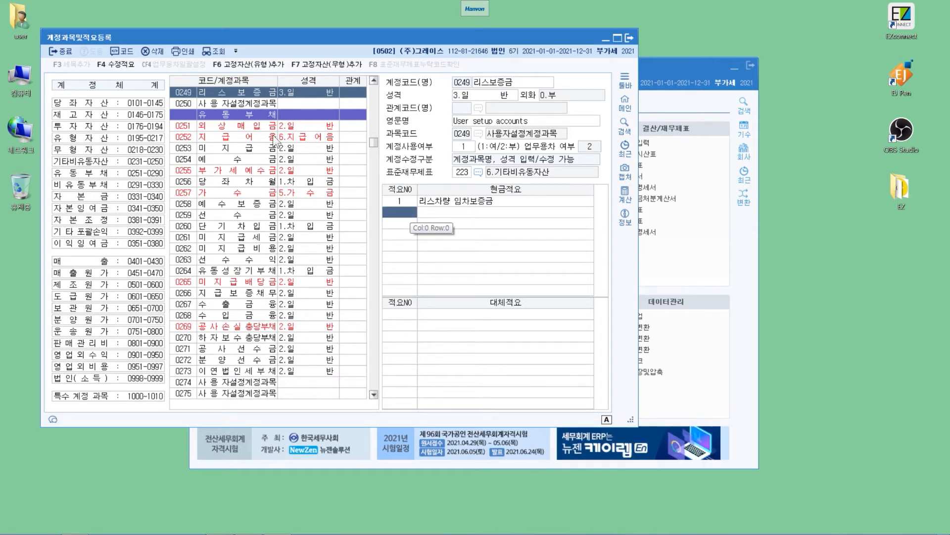
- Start deleting the 현금적요 entry 리스차량 임차보증금 of account 0249 and decline the deletion
left_click(428, 201)
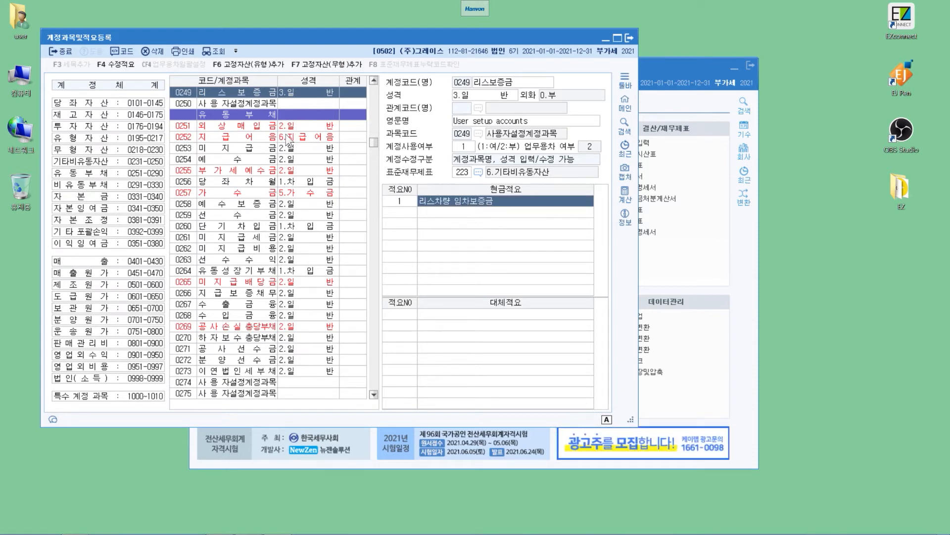
key("F5")
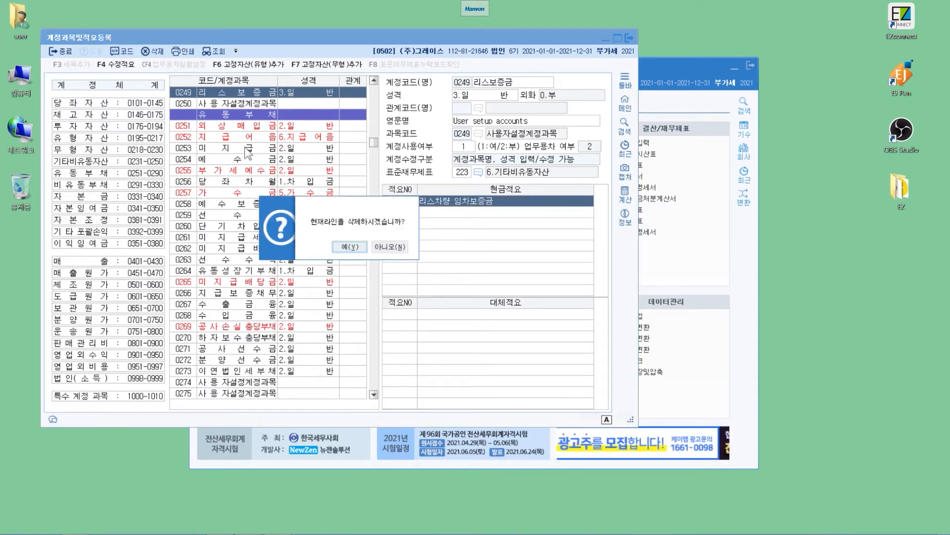
key("Tab")
key("Return")
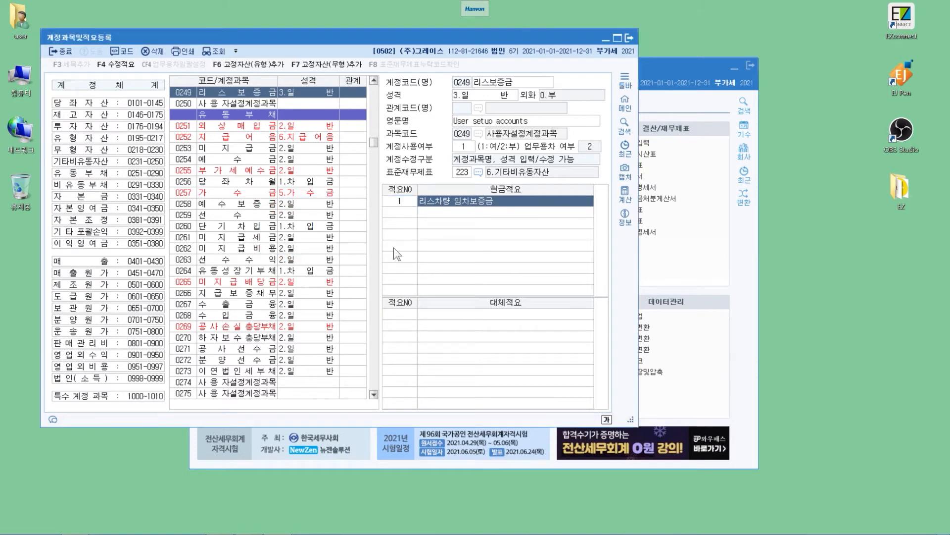
key("Down")
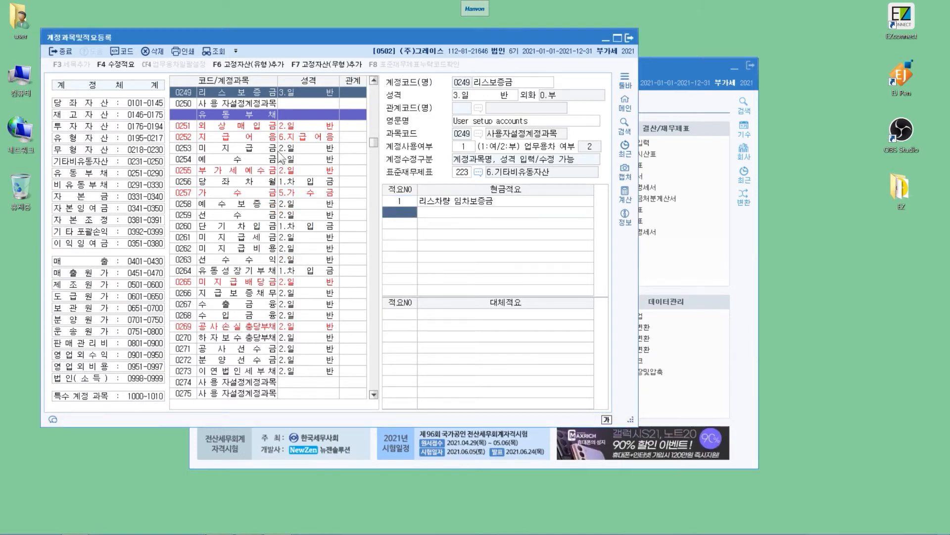
key("Return")
key("Up")
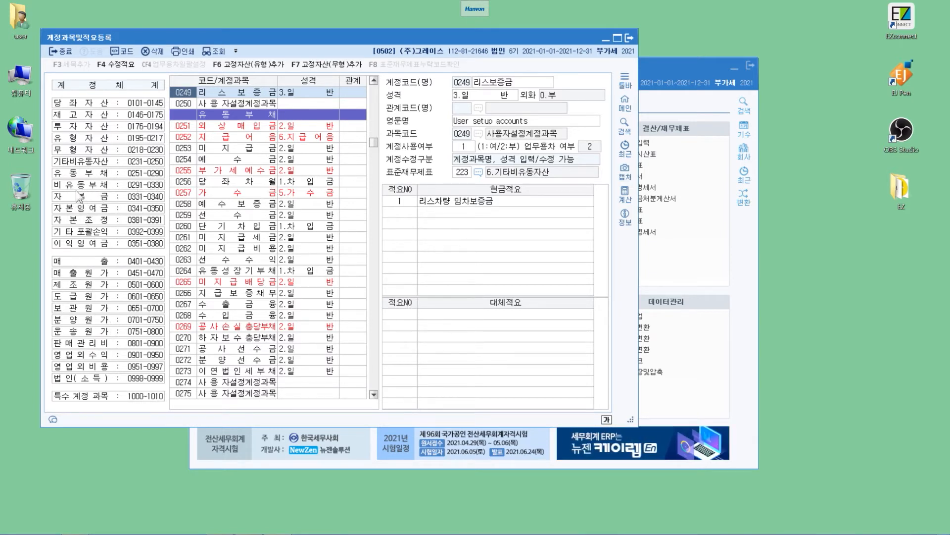
- Go to the 제조원가 account group and locate account 0508 퇴직급여, ready for a new 대체적요 entry
left_click(112, 286)
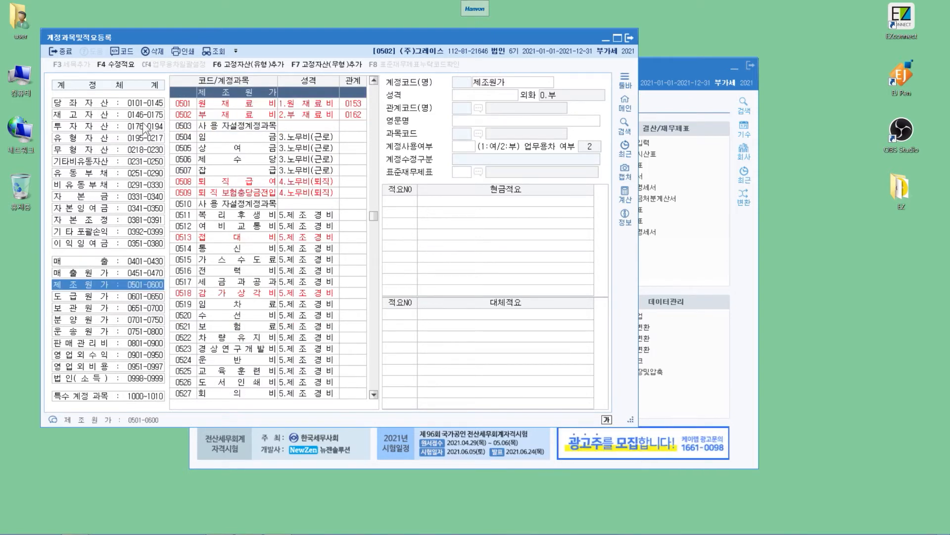
type("508")
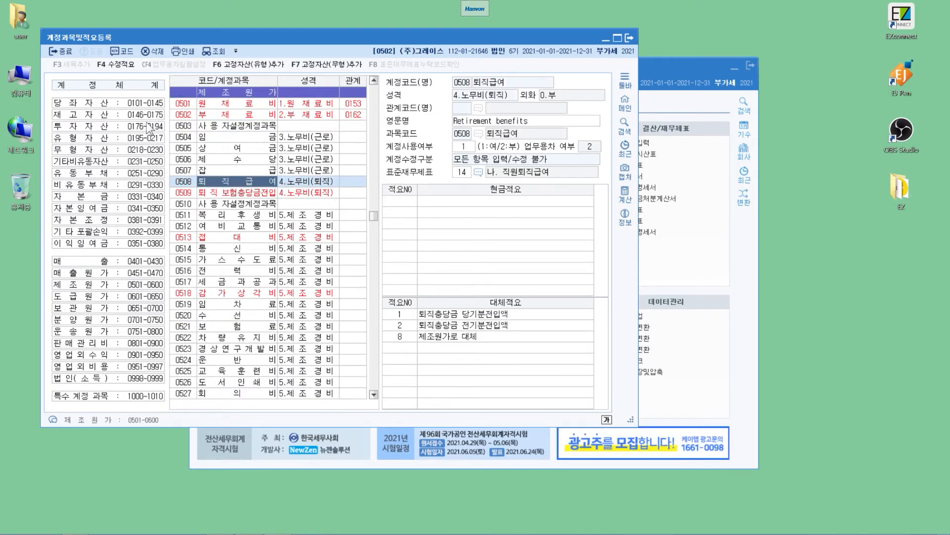
key("Return")
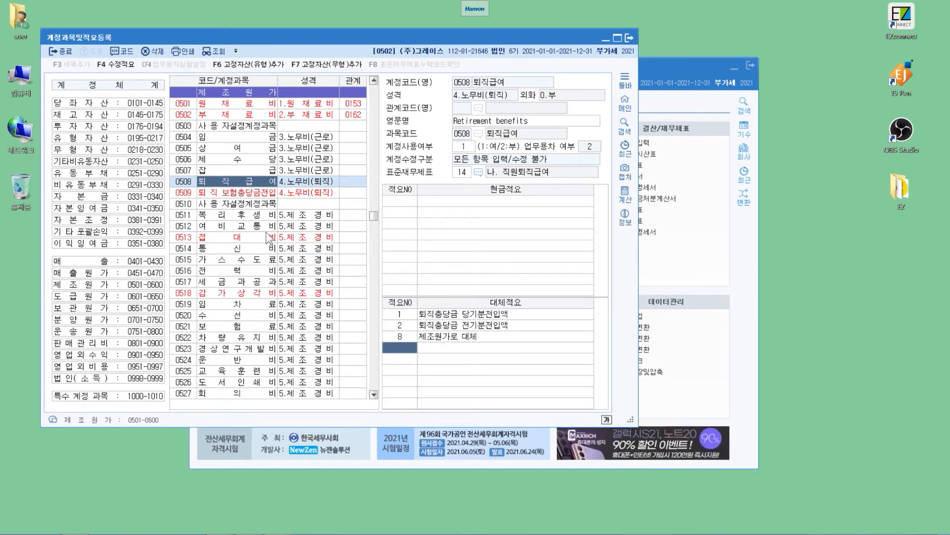
- Add 대체적요 number 3 to account 0508 퇴직급여 with the text 확정기여형 퇴직연금 납입
type("3")
key("Return")
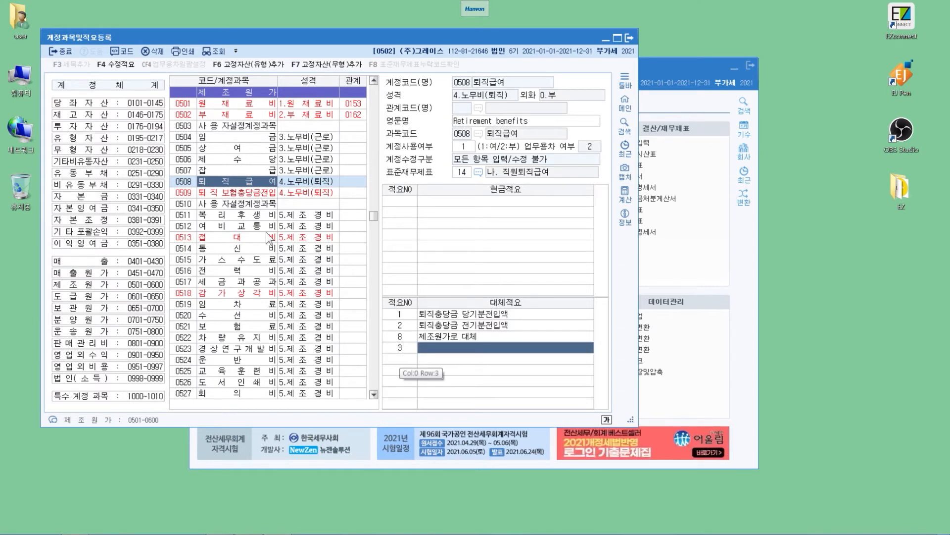
type("확정기여형")
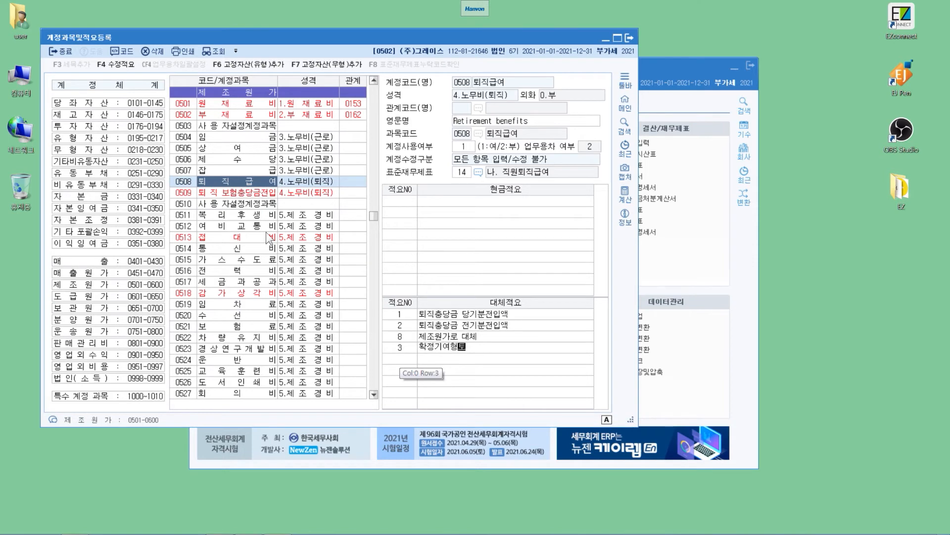
type("퇴직연금")
type("납이")
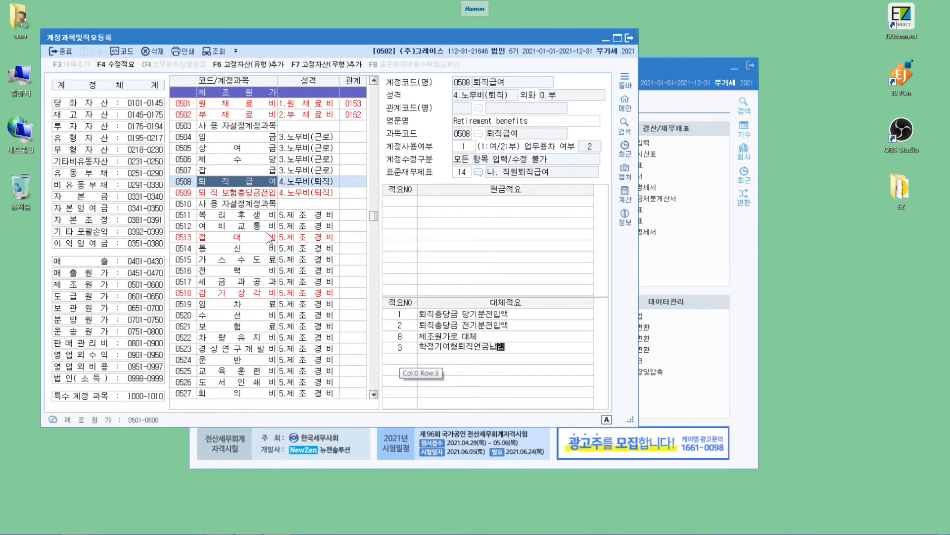
key("Left")
key("Left")
key("Left")
key("Left")
key("Left")
key("Left")
key("Right")
key("Right")
key("Right")
key("Right")
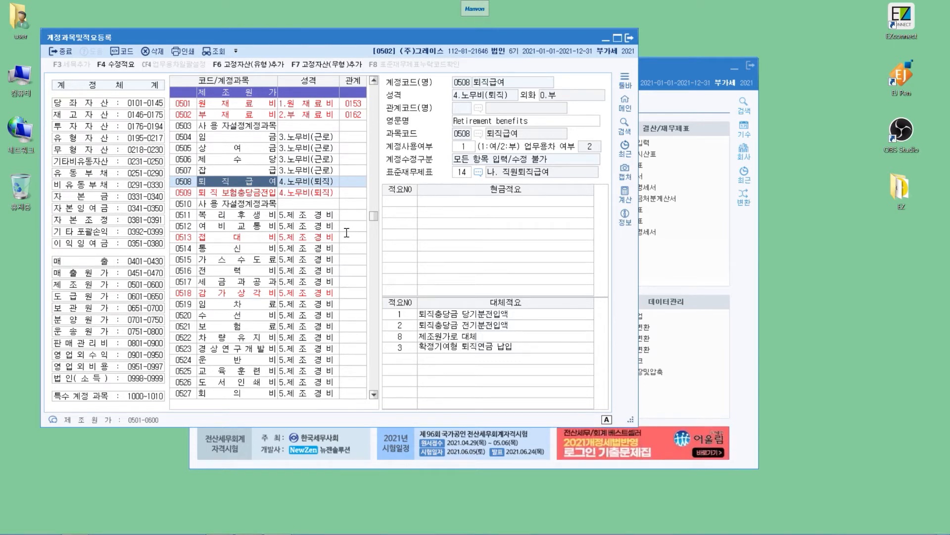
key("Return")
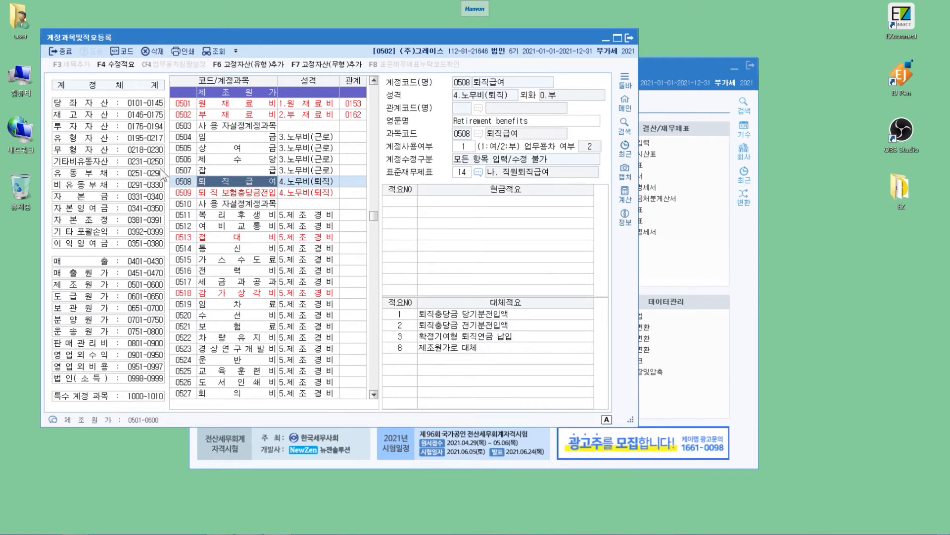
- Find the account named 퇴직연금운용자산 and close the Find dialog
scroll(160, 168, "down", 2)
key("ctrl+f")
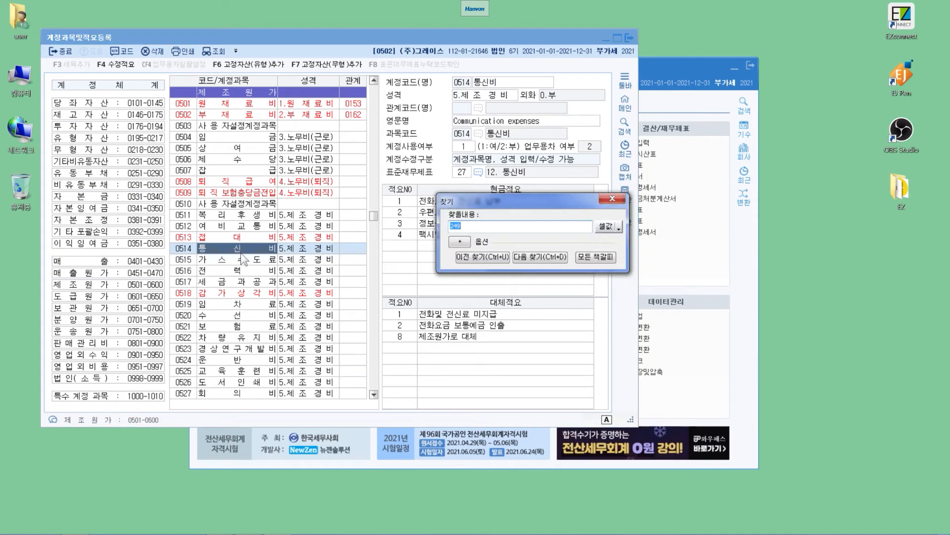
type("퇴직연금운ㅇ")
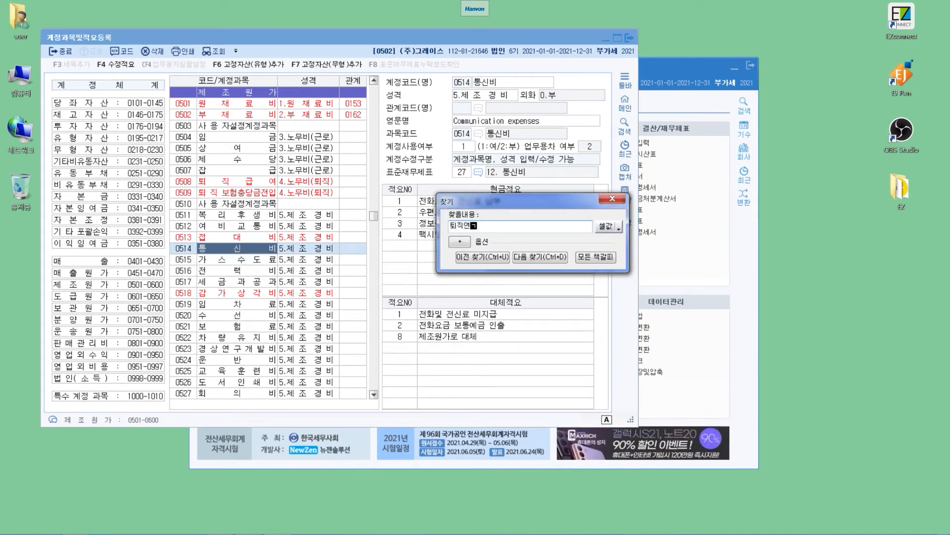
type("용자산")
key("Return")
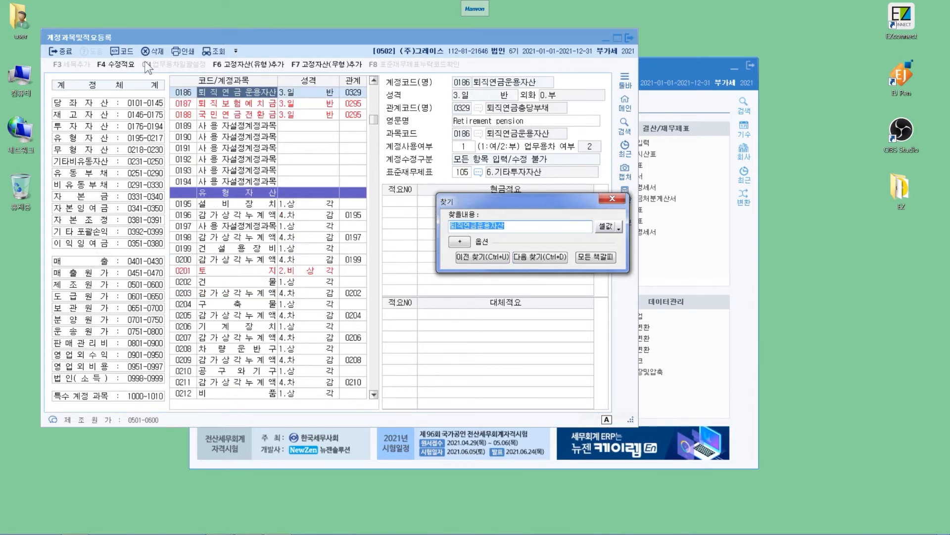
left_click(625, 190)
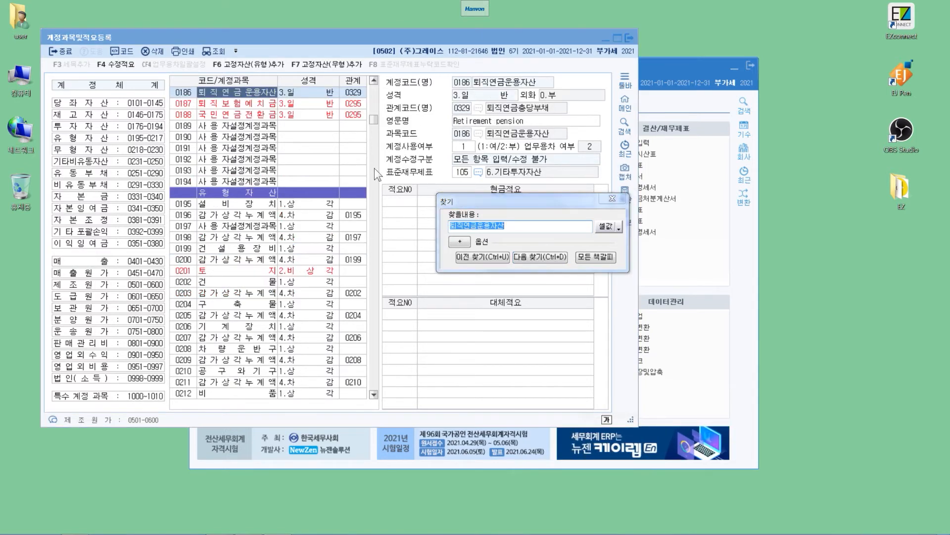
key("Escape")
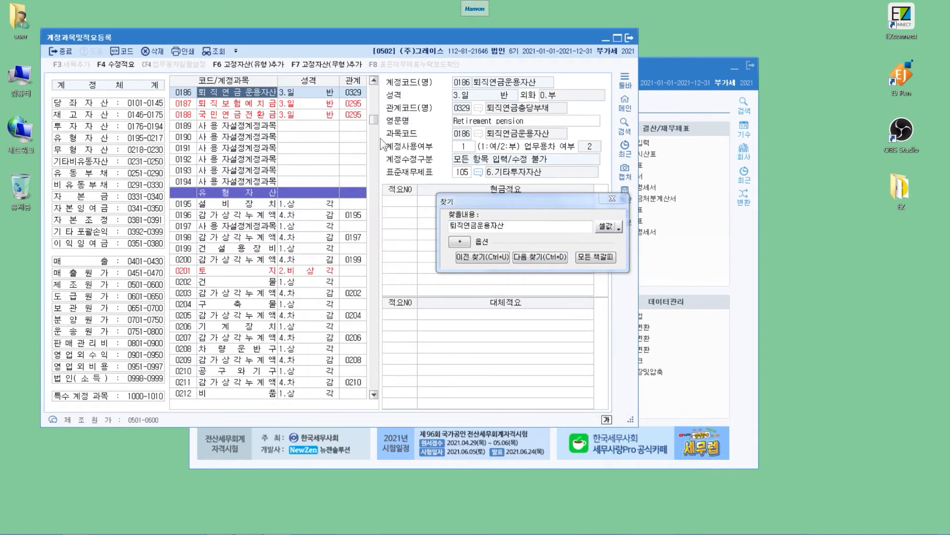
key("Escape")
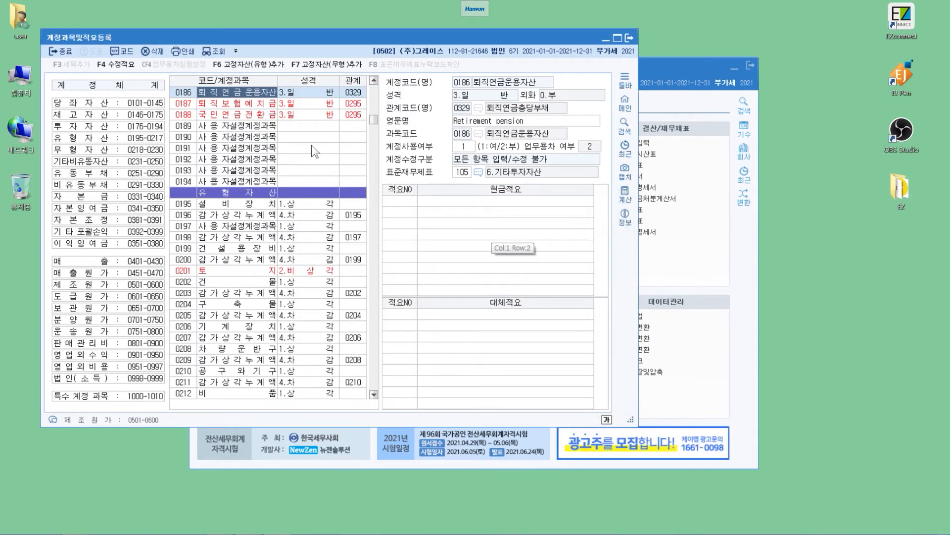
- Add 현금적요 number 1 to account 0186 퇴직연금운용자산 with the text 확정급여형퇴직연금 부담금 납입
left_click(400, 201)
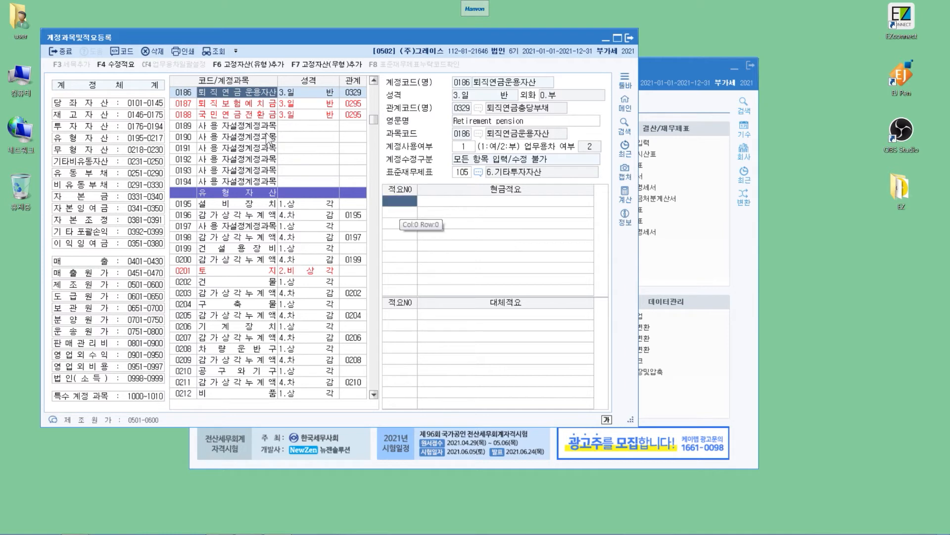
type("1")
key("Return")
type("확정")
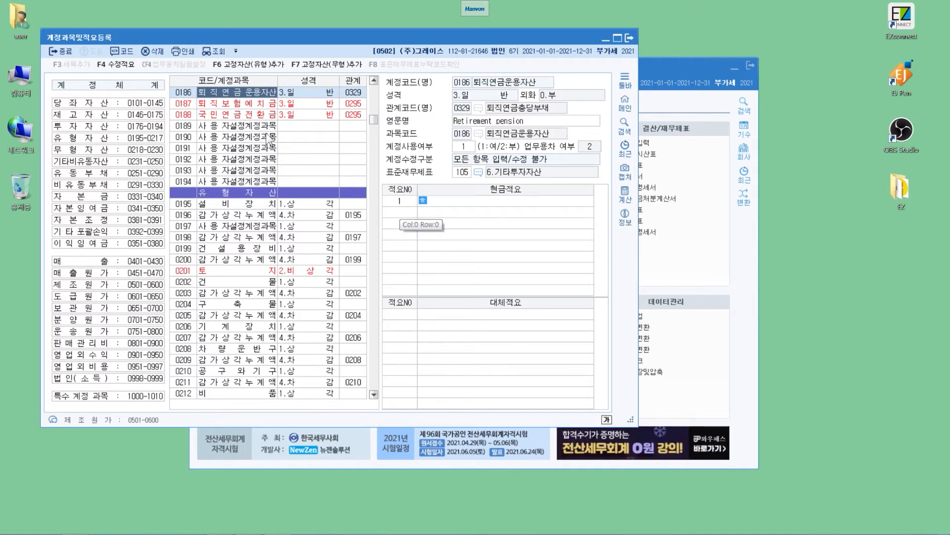
type("급여형")
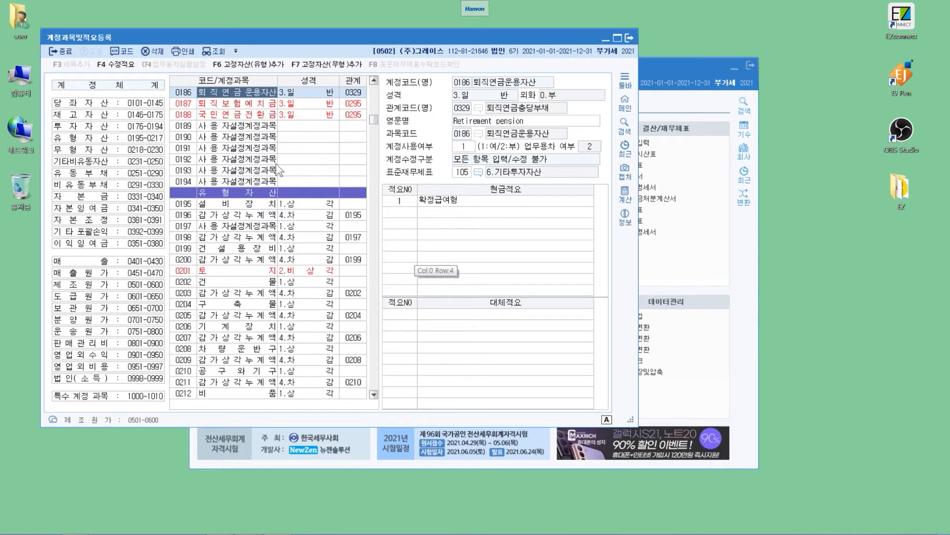
type(" 퇴직연금 부담금 납입")
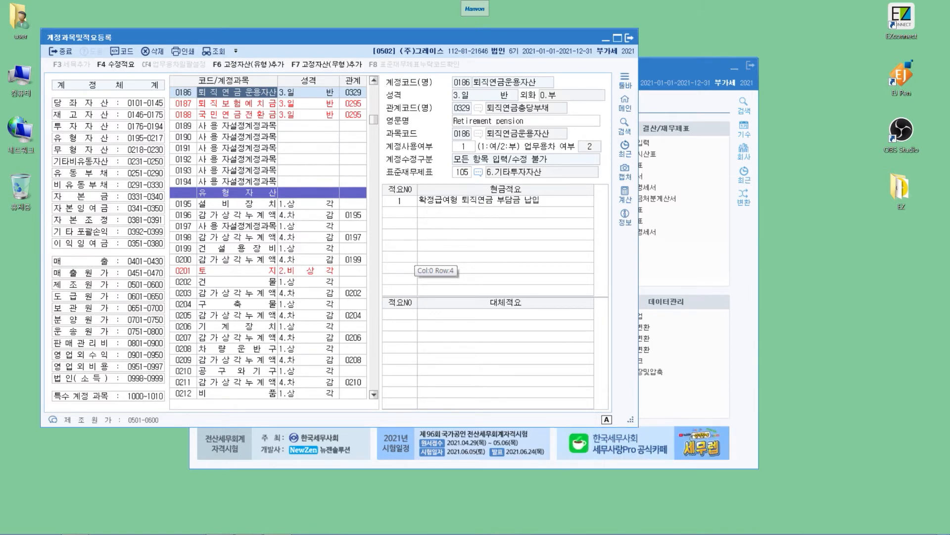
key("BackSpace")
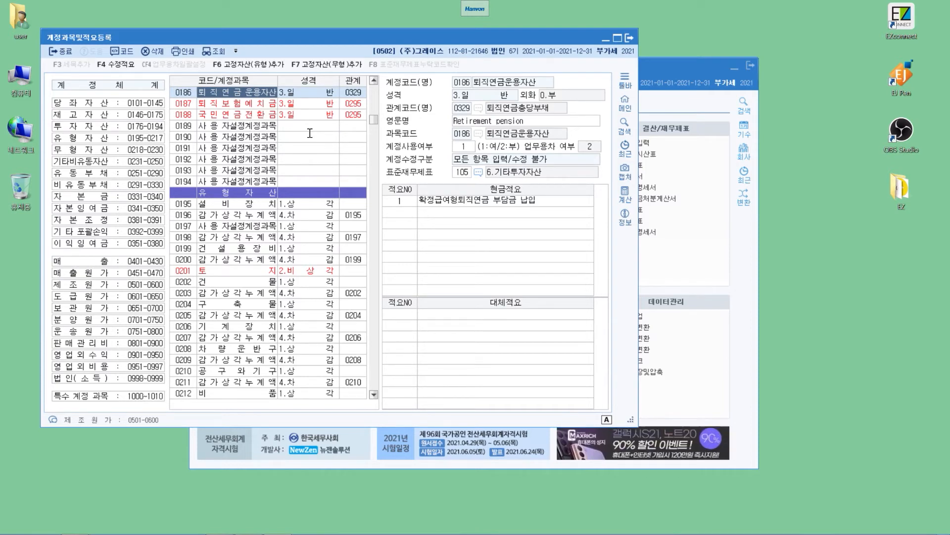
key("Return")
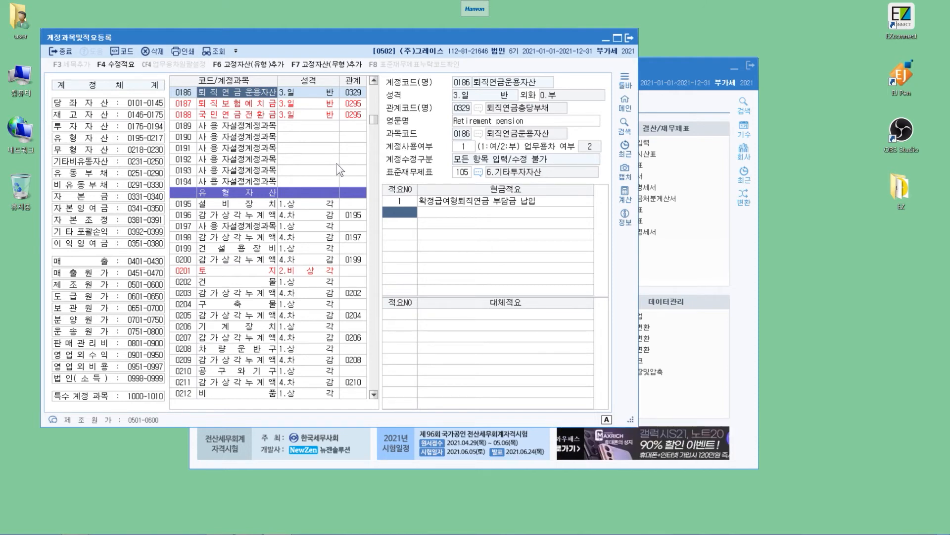
- Find the account with code 178 in the account list
left_click(139, 143)
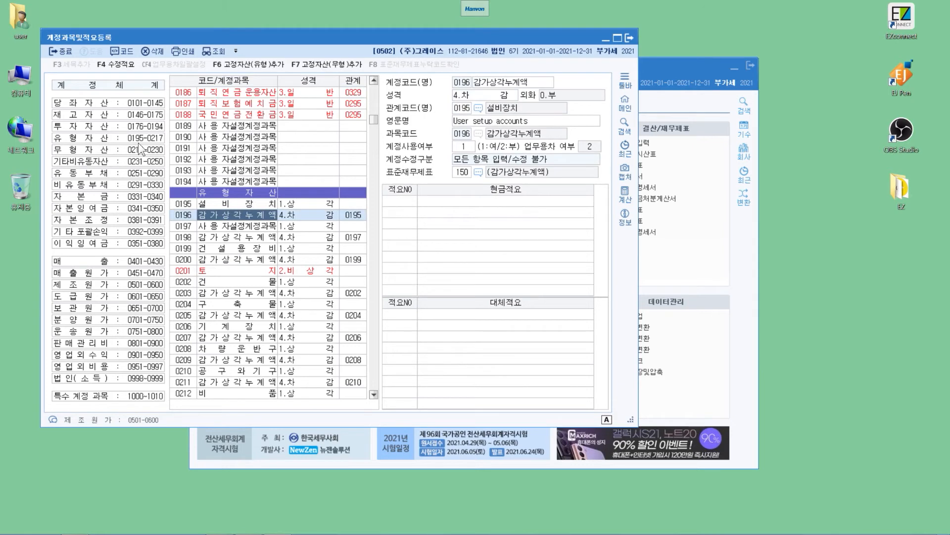
key("ctrl+f")
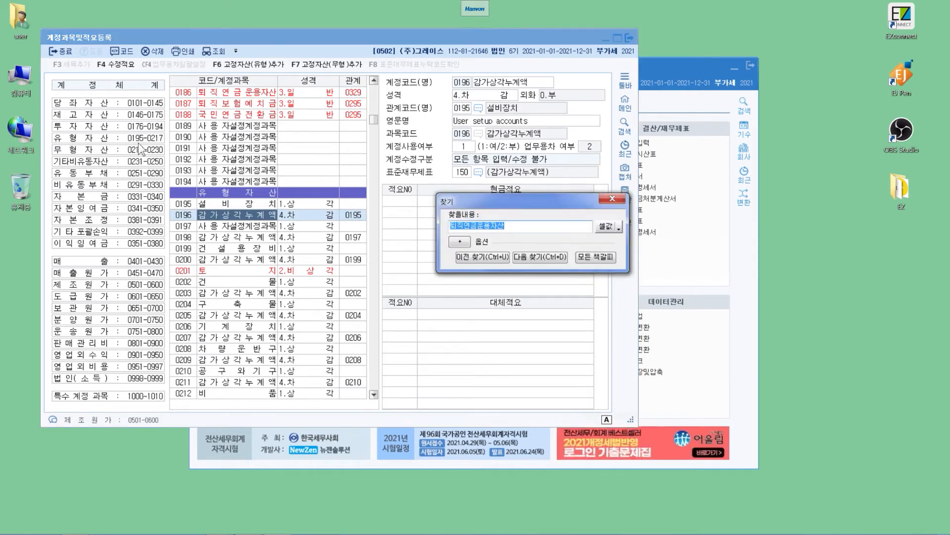
type("178")
key("Return")
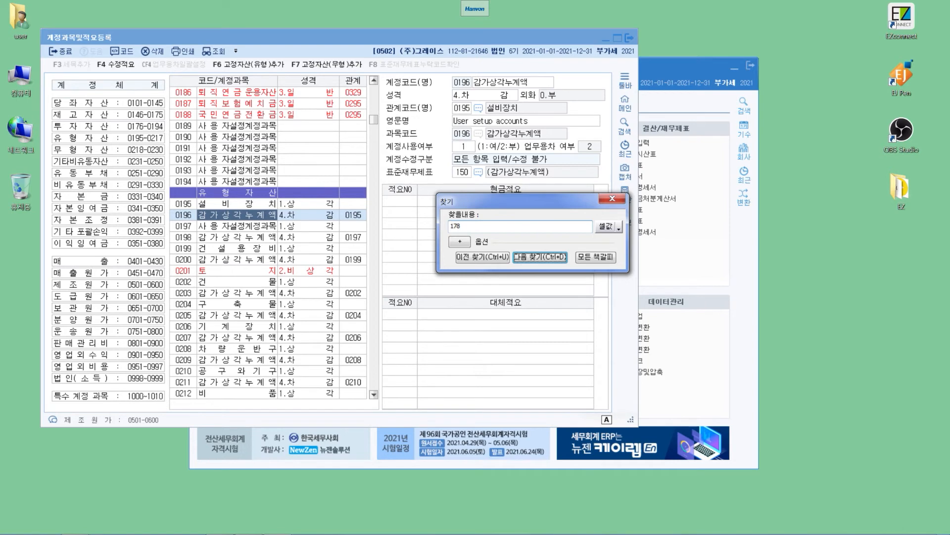
key("Return")
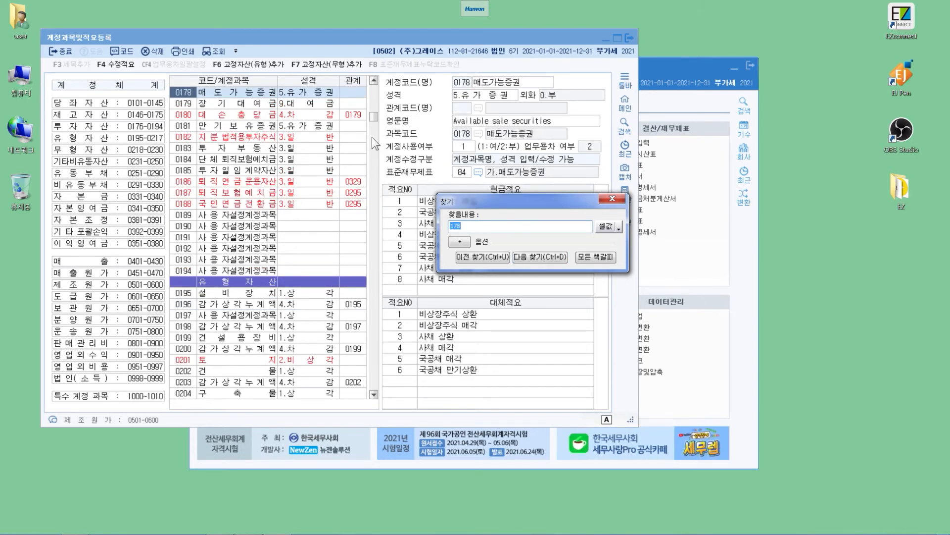
- Add 대체적요 number 7 to account 0178 매도가능증권 with the text 비상장주식 매입으로 인한 보통예금인출
key("Escape")
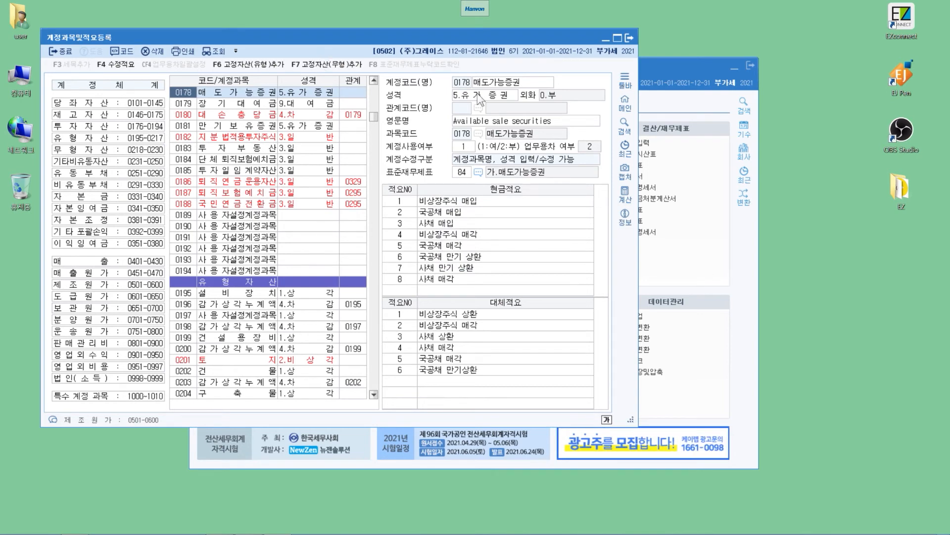
left_click(408, 381)
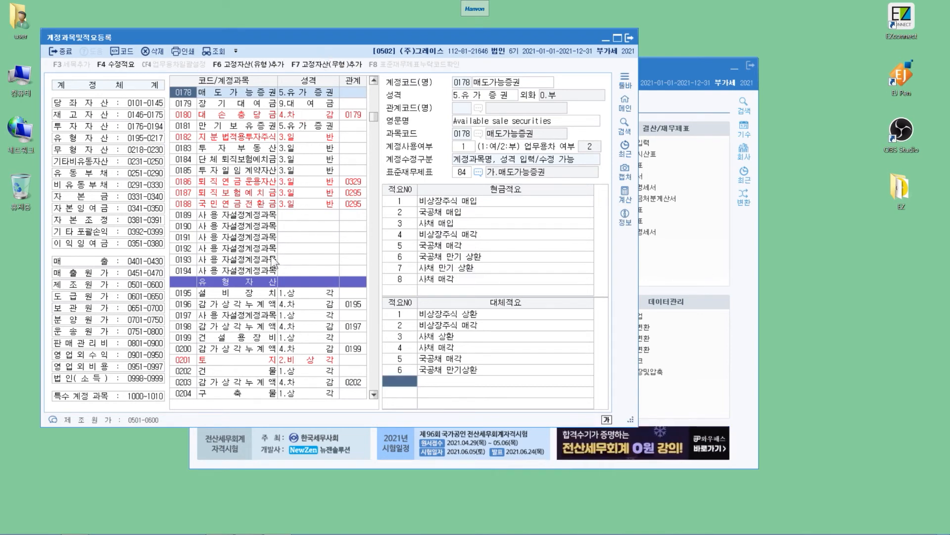
key("Return")
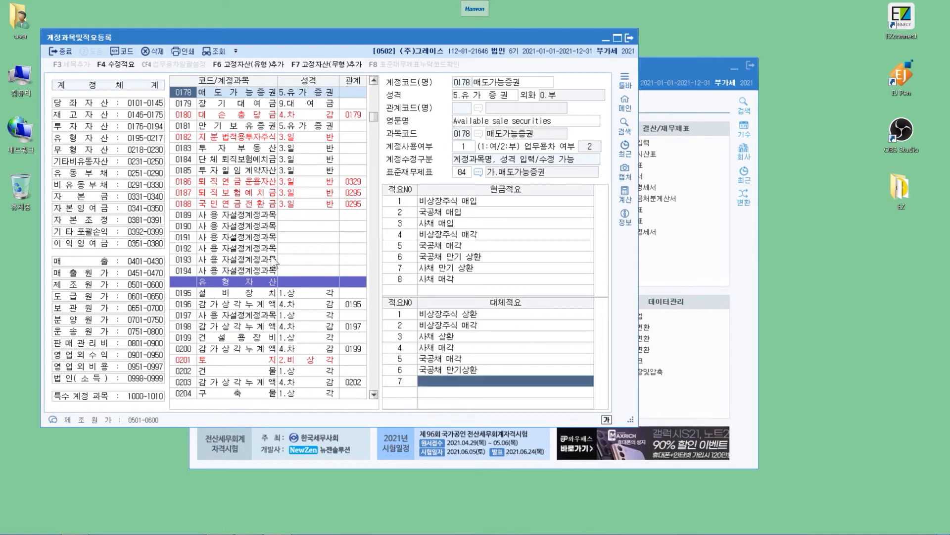
type("비상")
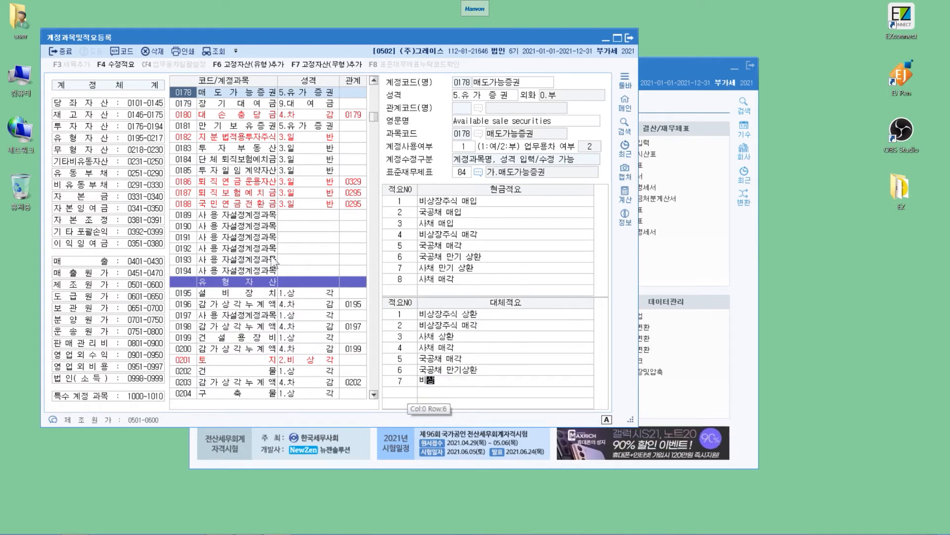
type("장주식")
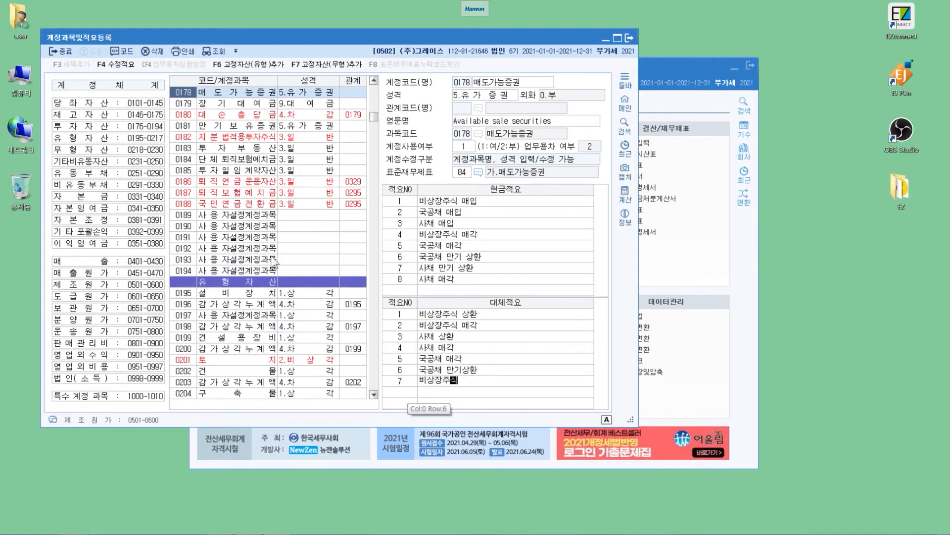
type(" 매입으로 ")
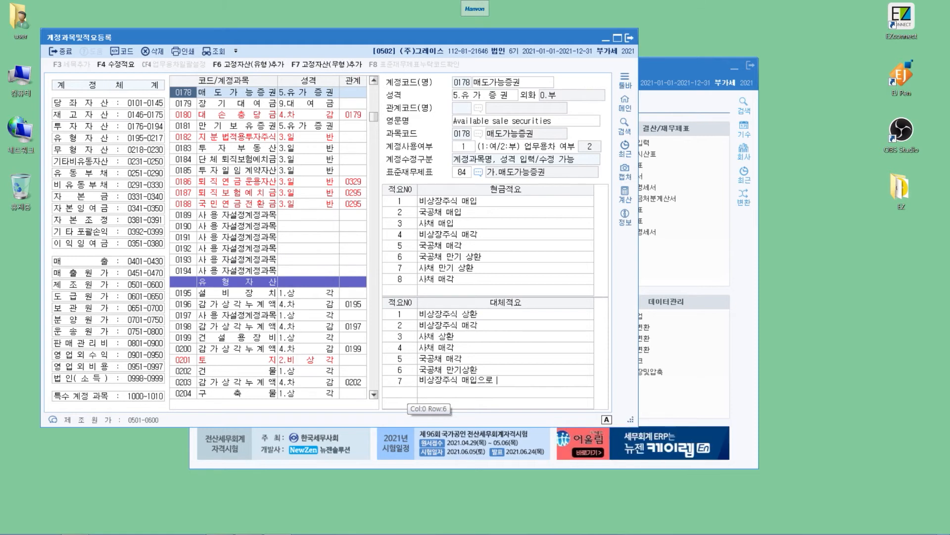
type("인한 보통예금")
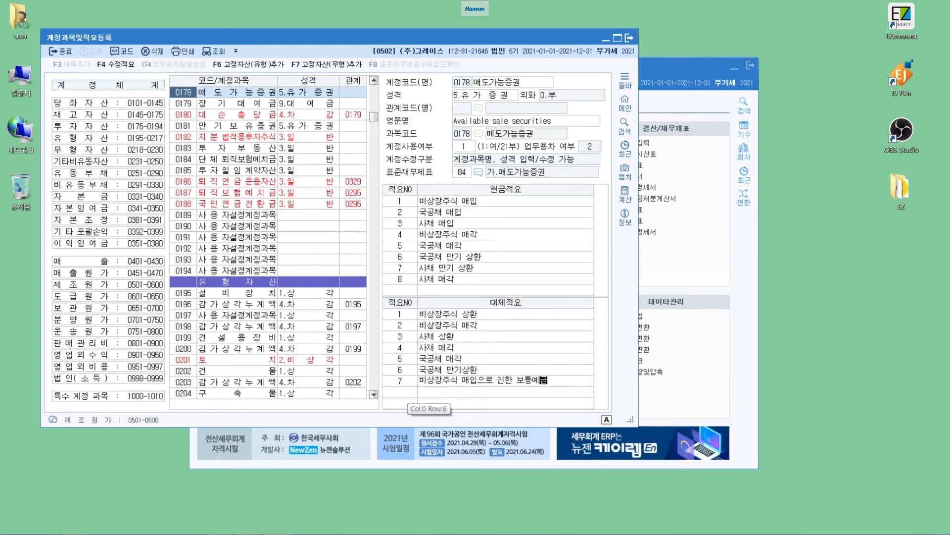
type("인")
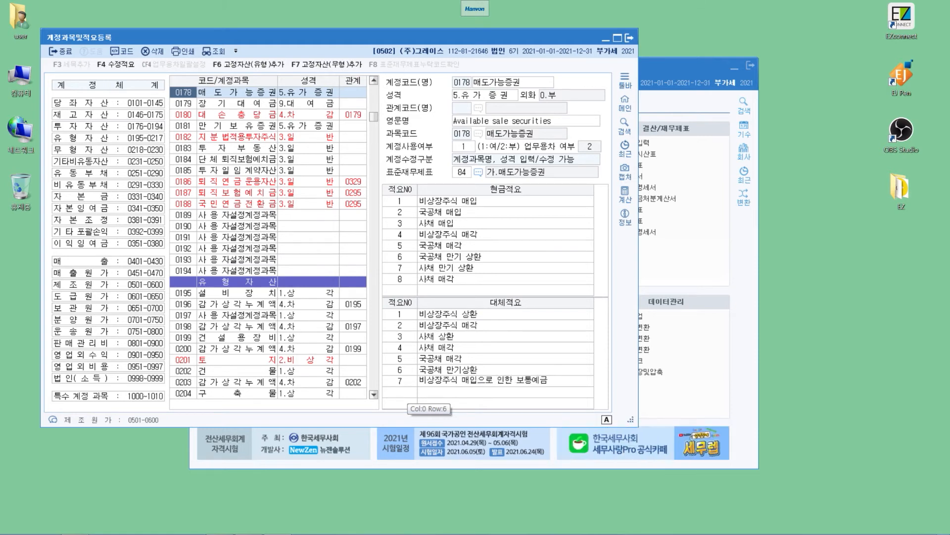
type("출")
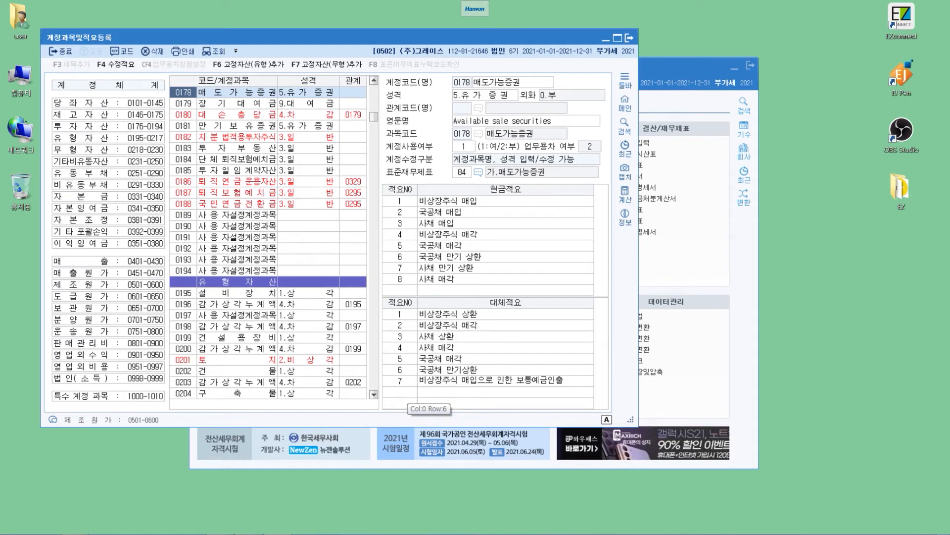
key("Return")
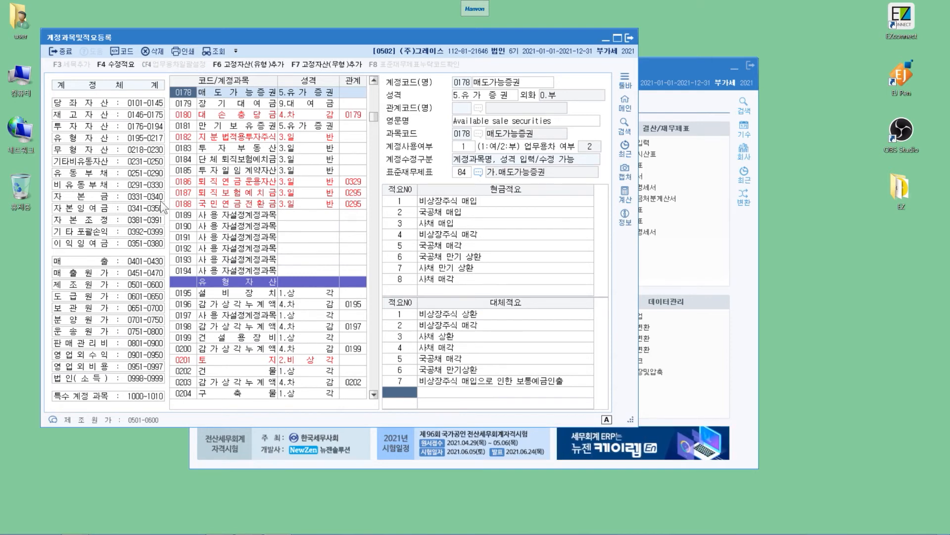
- In the 판매관리비 range, add 대체적요 number 7 to account 0819 임차료 with the text 임차료의 선급비용 대체
left_click(171, 304)
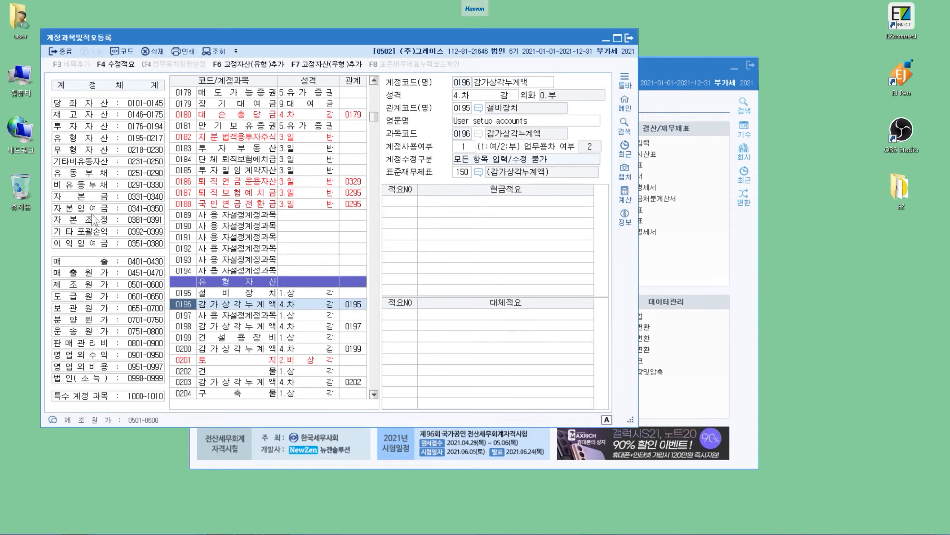
left_click(117, 343)
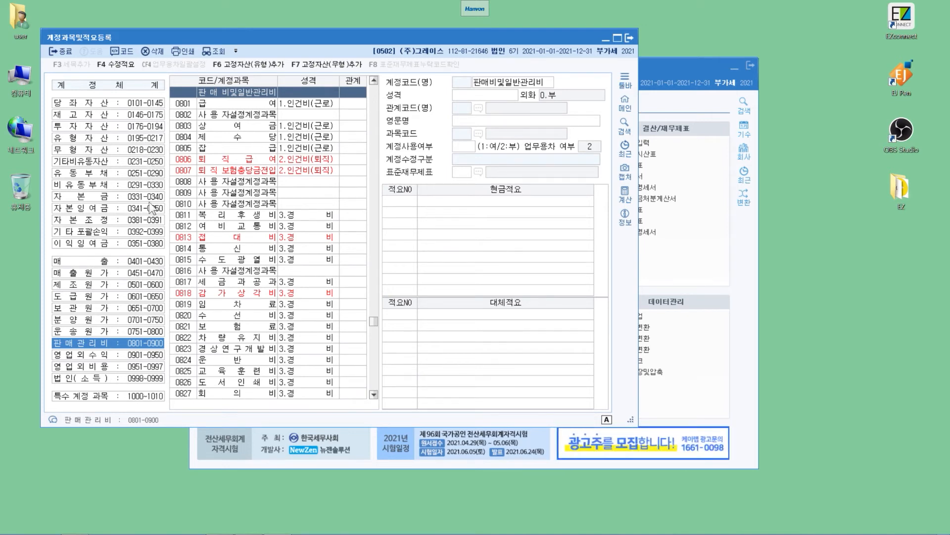
left_click(224, 304)
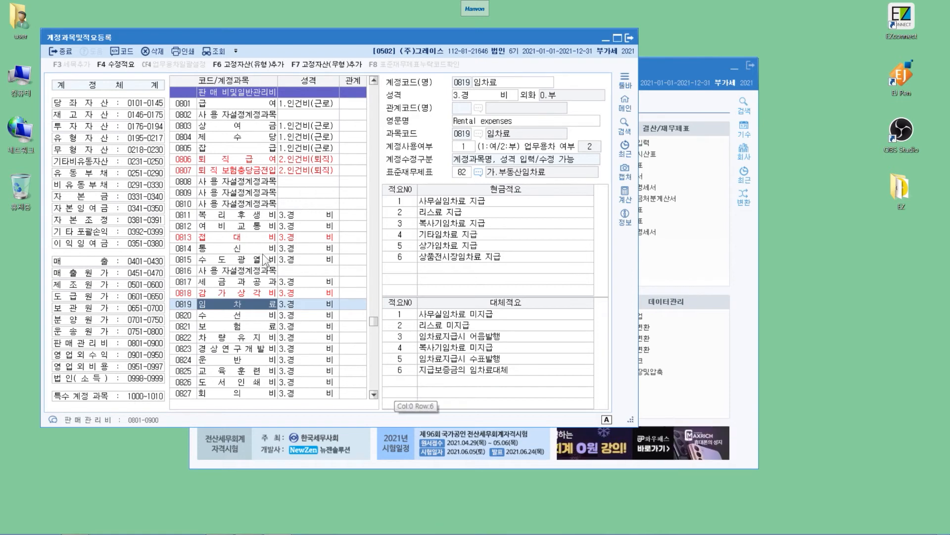
type("7")
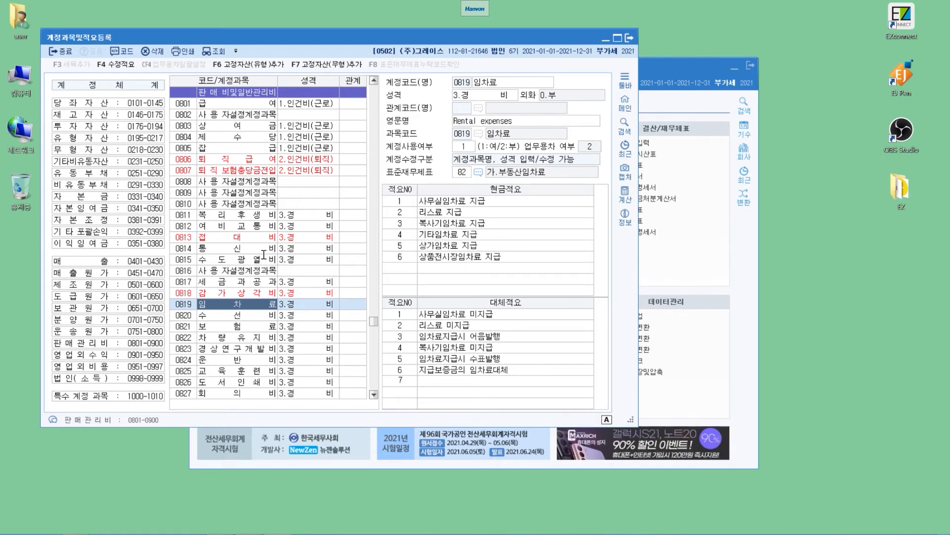
key("Return")
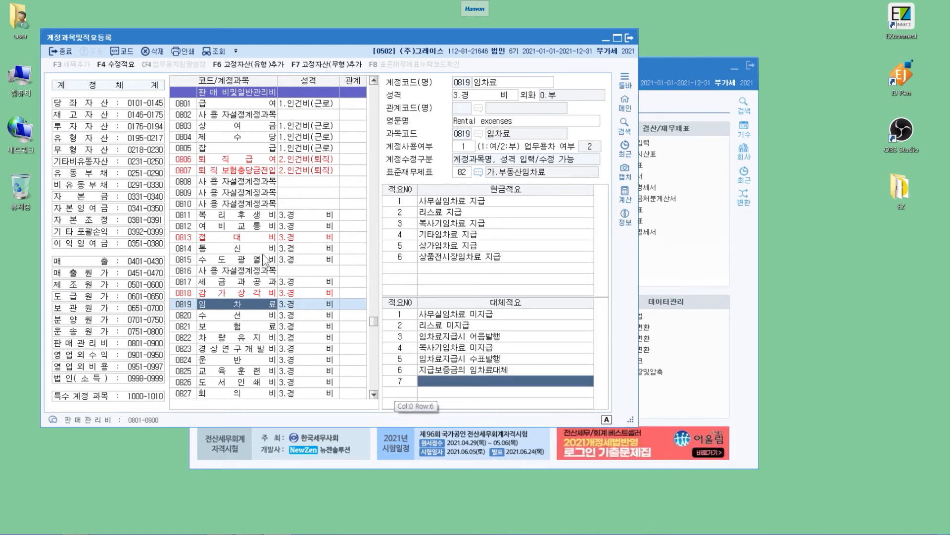
type("임차료의 선")
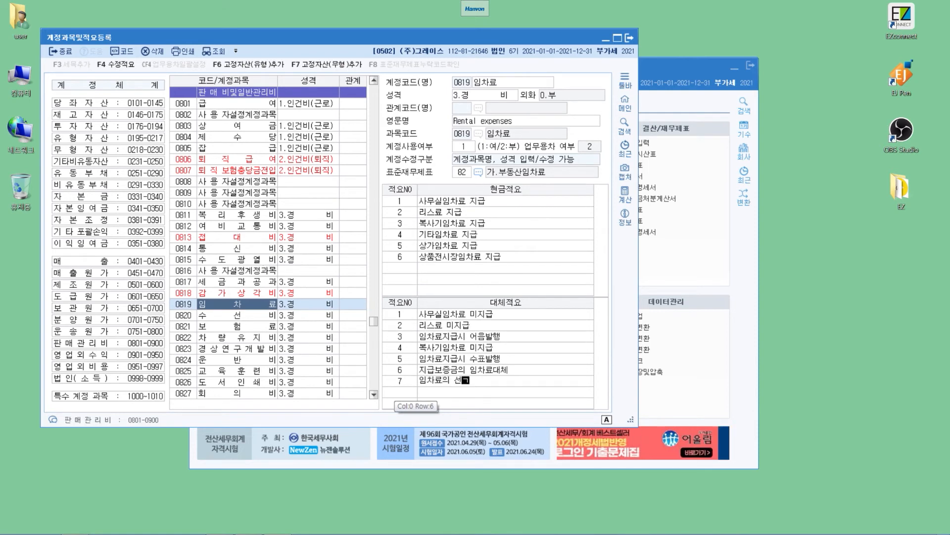
type("급비용 대체")
key("Return")
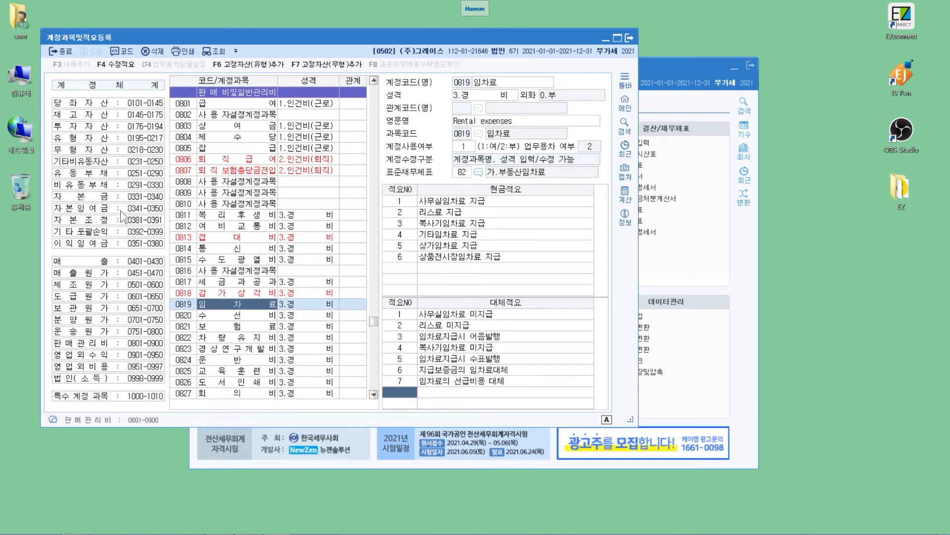
- Find the account named 포장비 in the 판매관리비 range and close the Find dialog
key("Return")
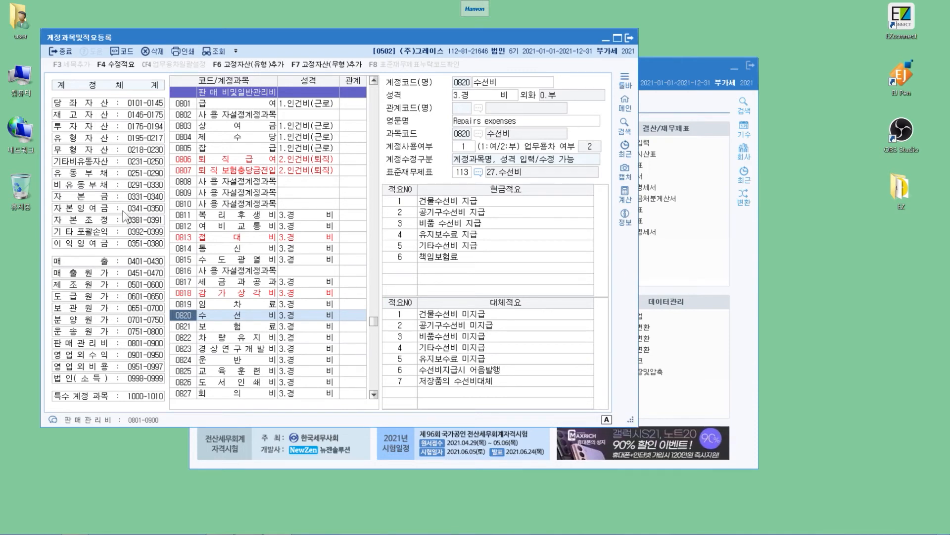
key("ctrl+f")
type("포괄")
type("비")
key("Return")
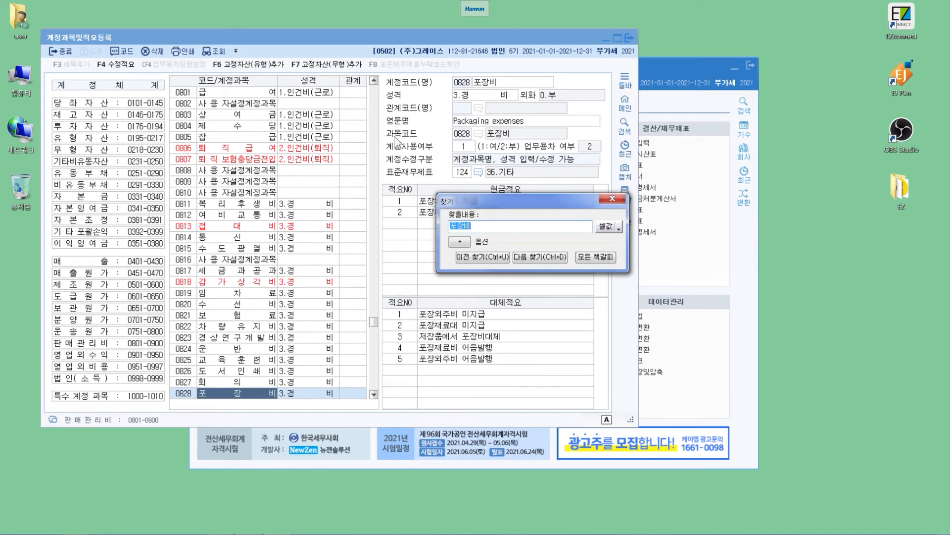
key("Escape")
- Add 현금적요 number 5 to account 0828 포장비 with the text 포장라벨제작비 지급
type("5")
key("Return")
type("포")
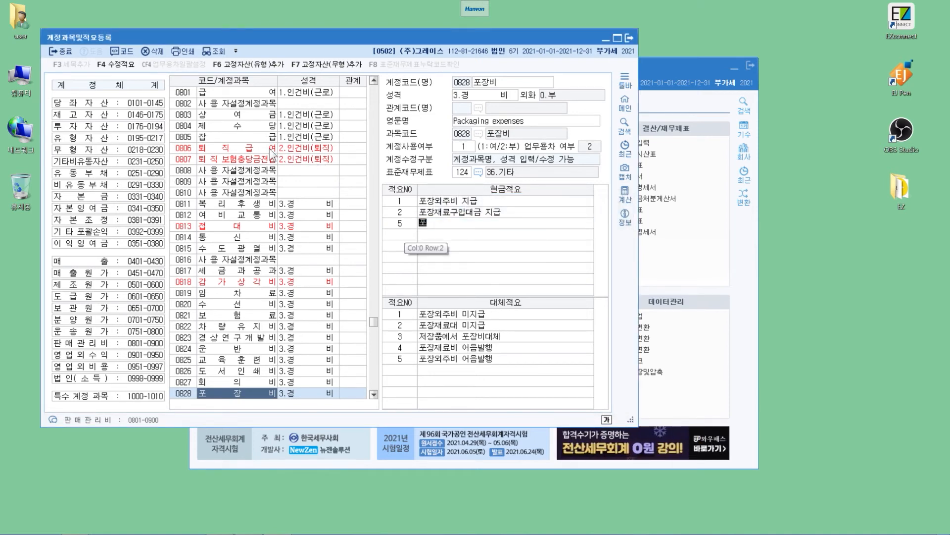
type("장라벨제작비 지급")
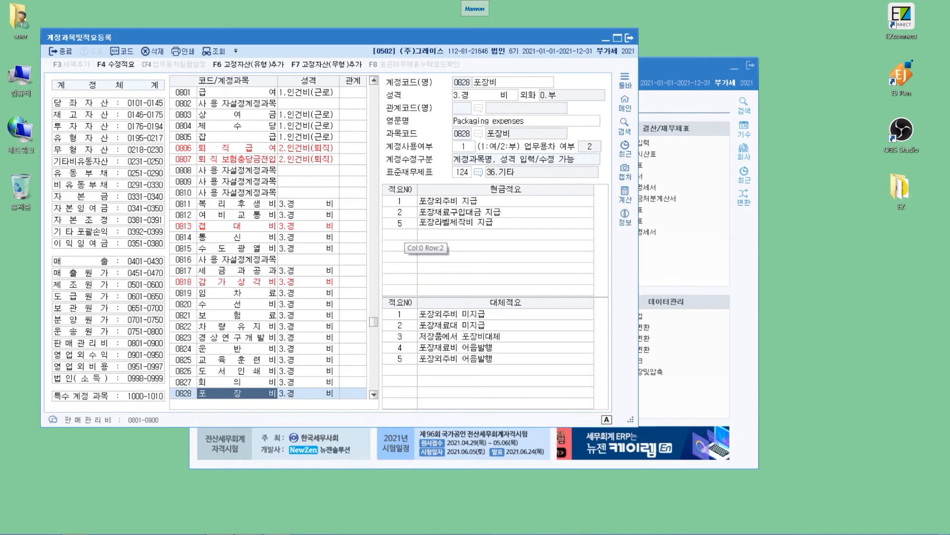
key("Return")
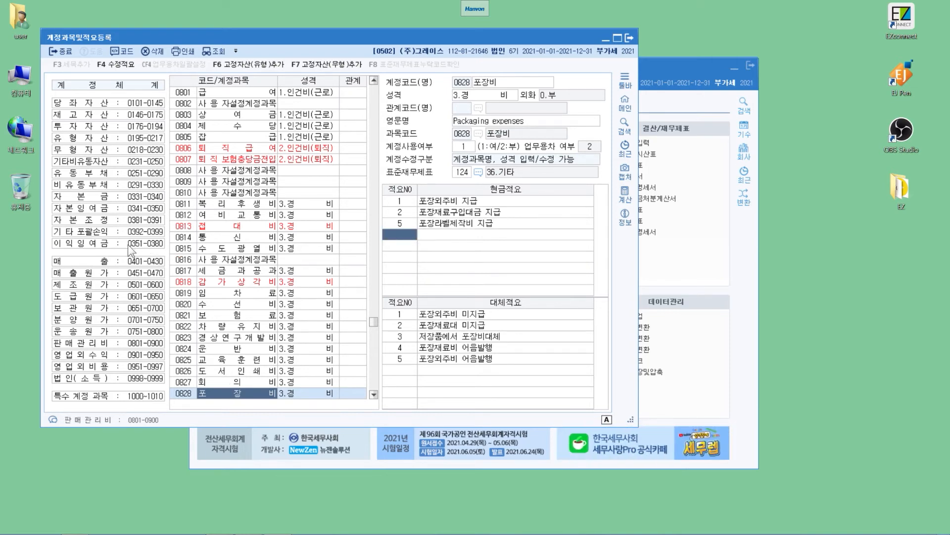
key("Up")
key("Up")
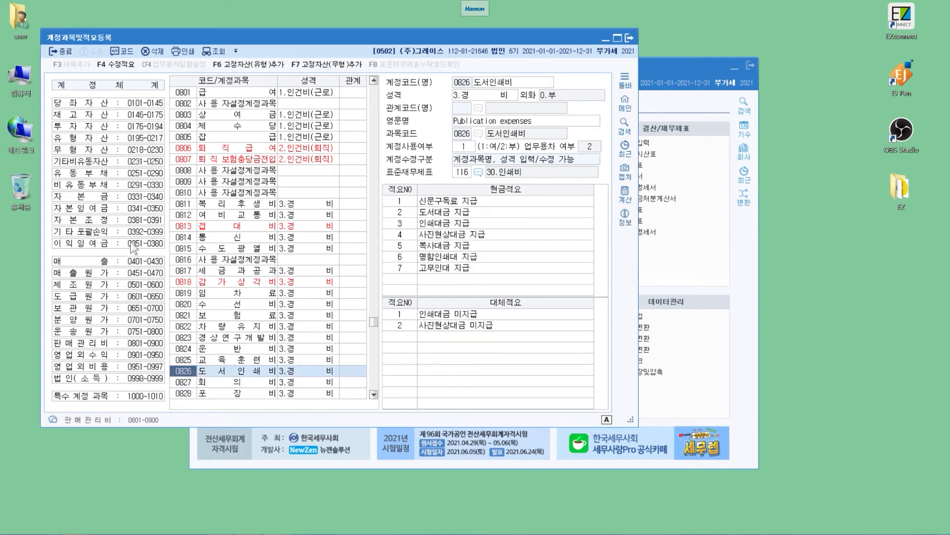
scroll(221, 361, "down", 1)
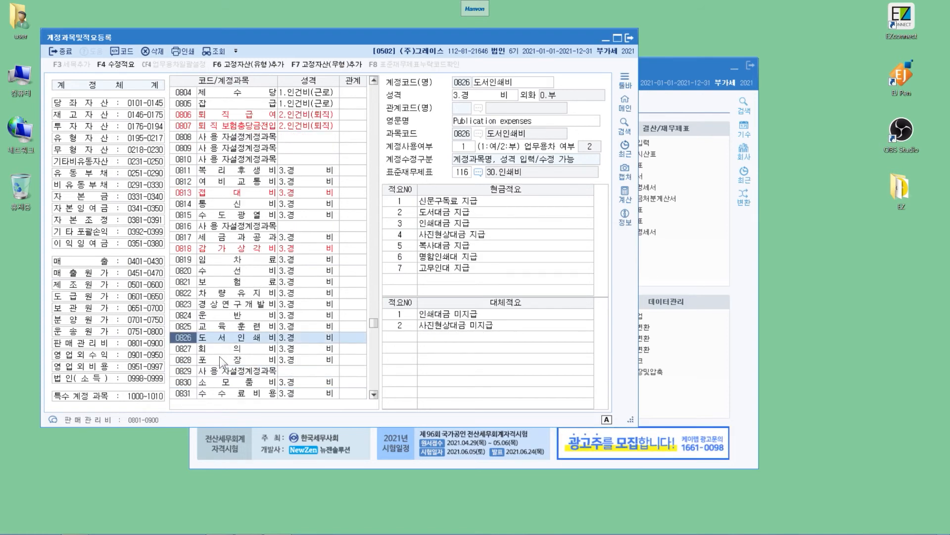
key("Down")
key("Down")
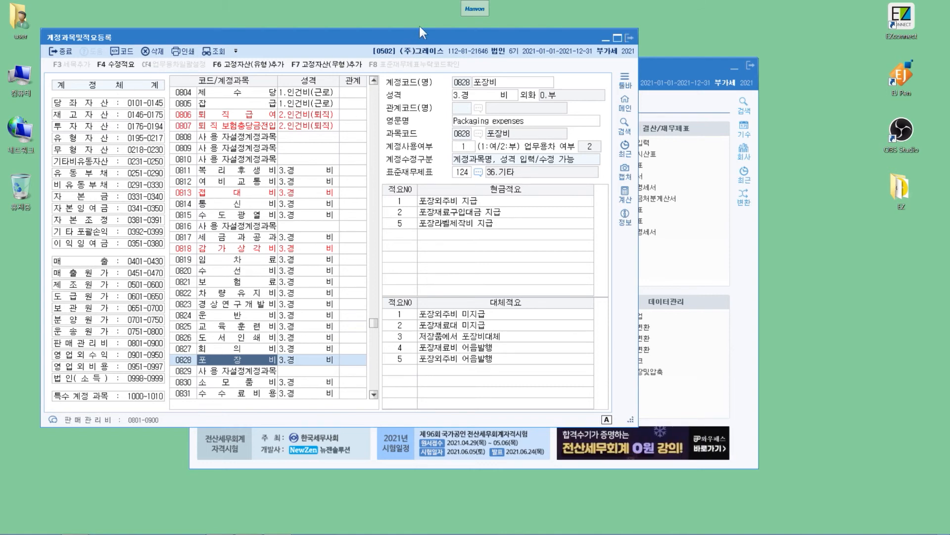
- Close the 계정과목및적요등록 screen and open 거래처별초기이월, moving its window over the main screen
key("Escape")
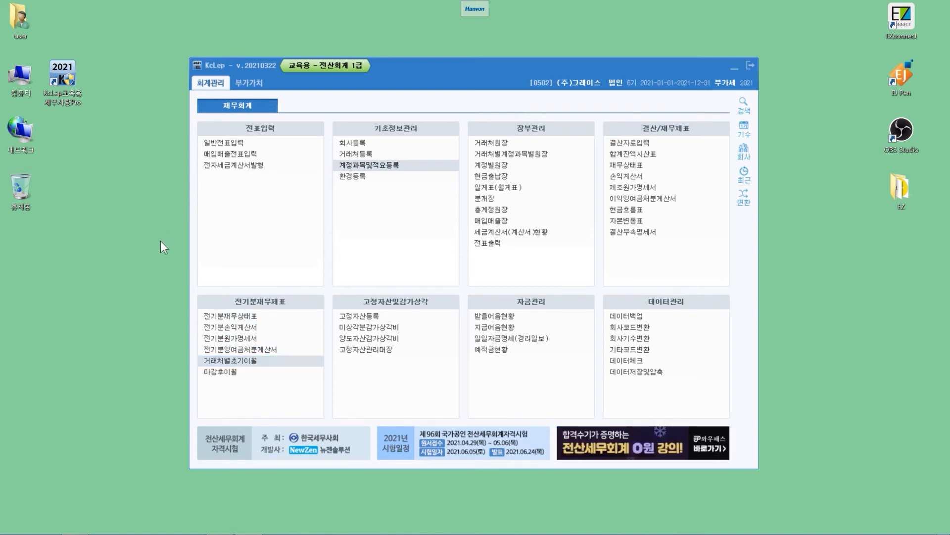
key("Return")
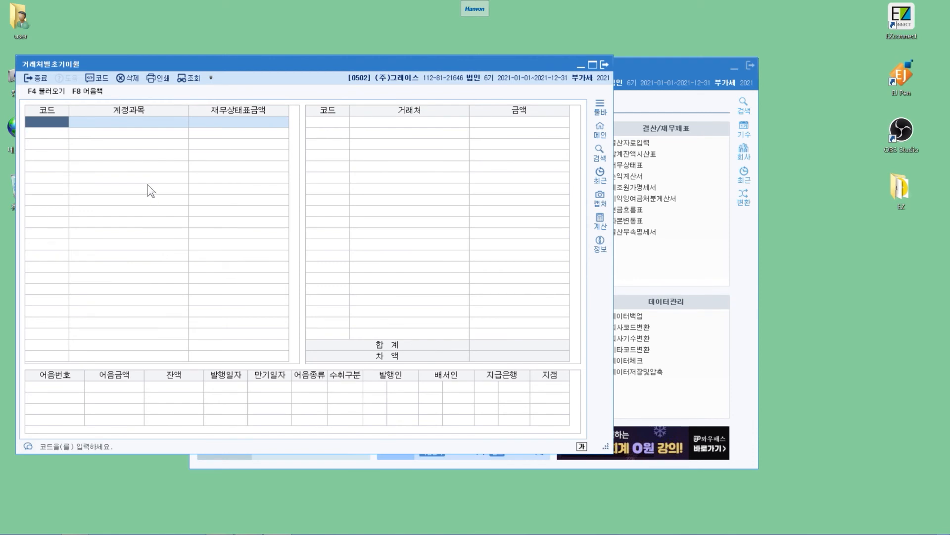
left_click_drag(131, 62, 258, 39)
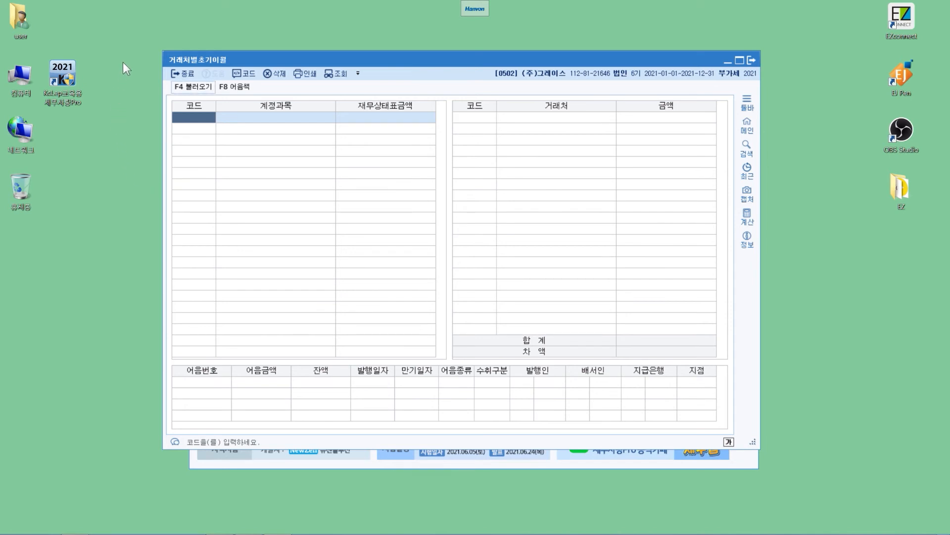
- Load the account balances from 전기분재무상태표 into 거래처별초기이월 and accept the confirmation
key("F4")
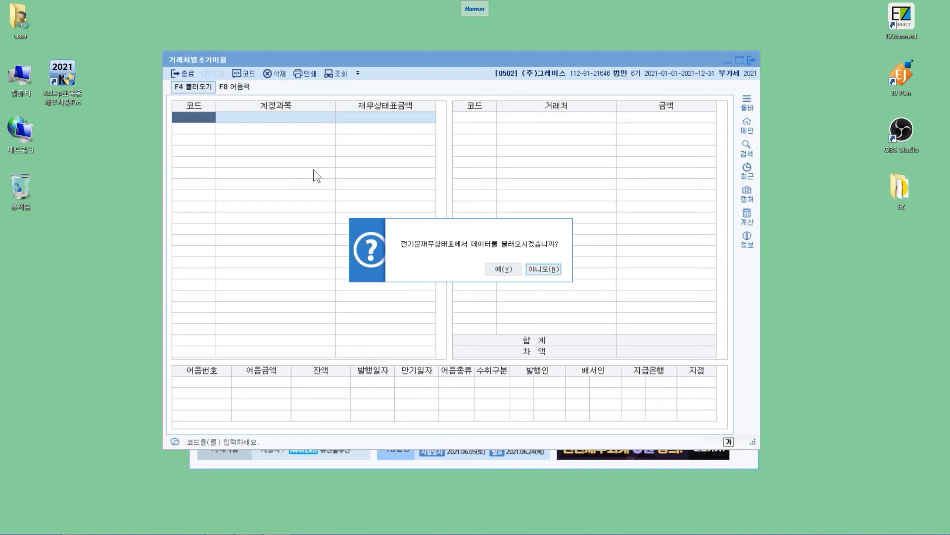
key("y")
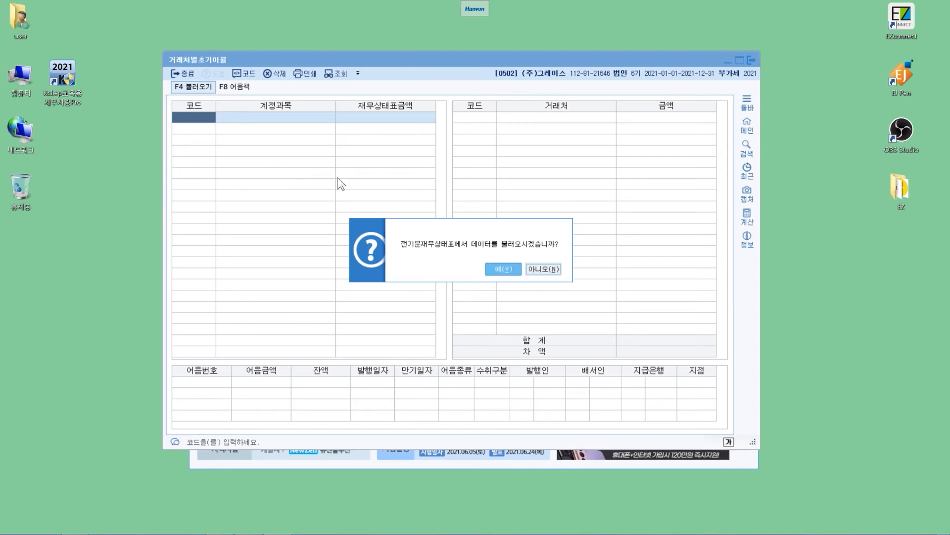
left_click(504, 269)
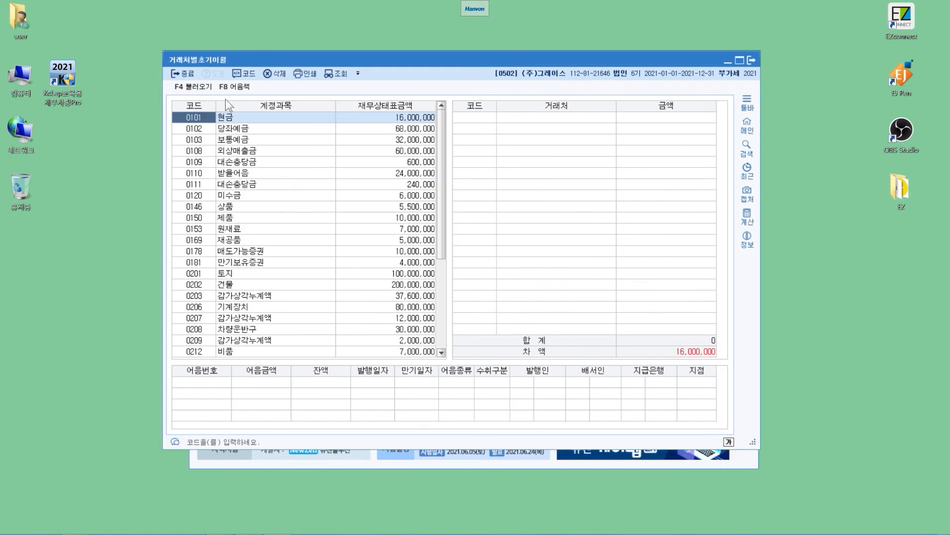
- Enter the opening balance of 0103 보통예금 for the customer 명보은행 as 32,000,000
key("Down")
key("Down")
key("Right")
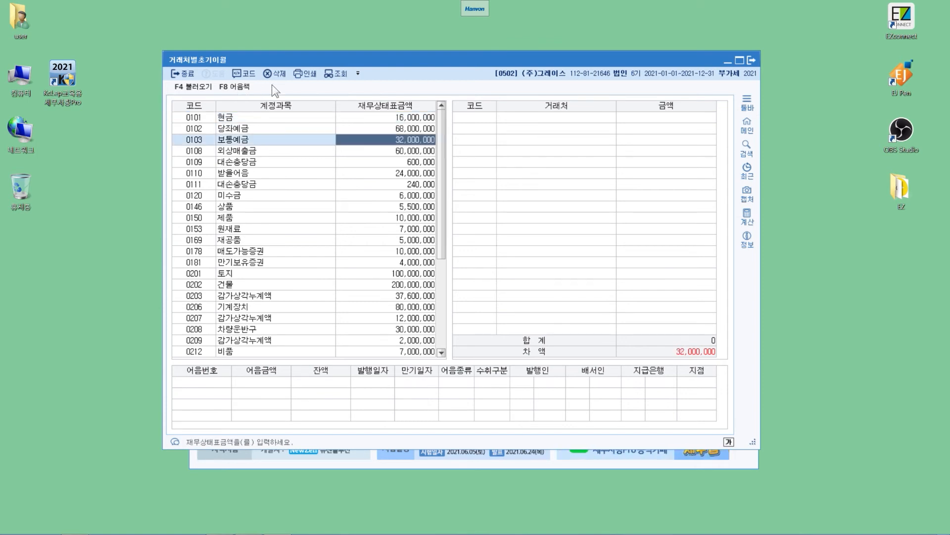
key("Return")
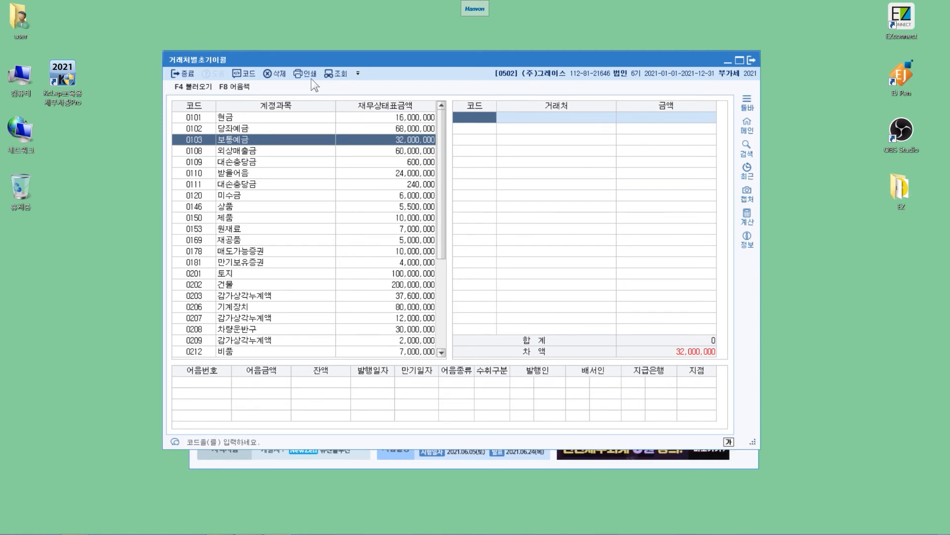
key("F2")
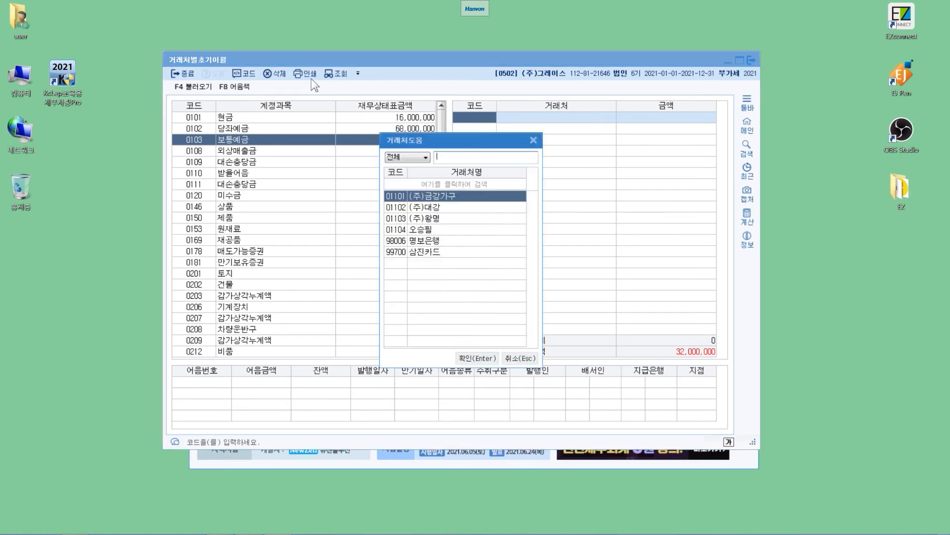
key("Down")
key("Down")
key("Down")
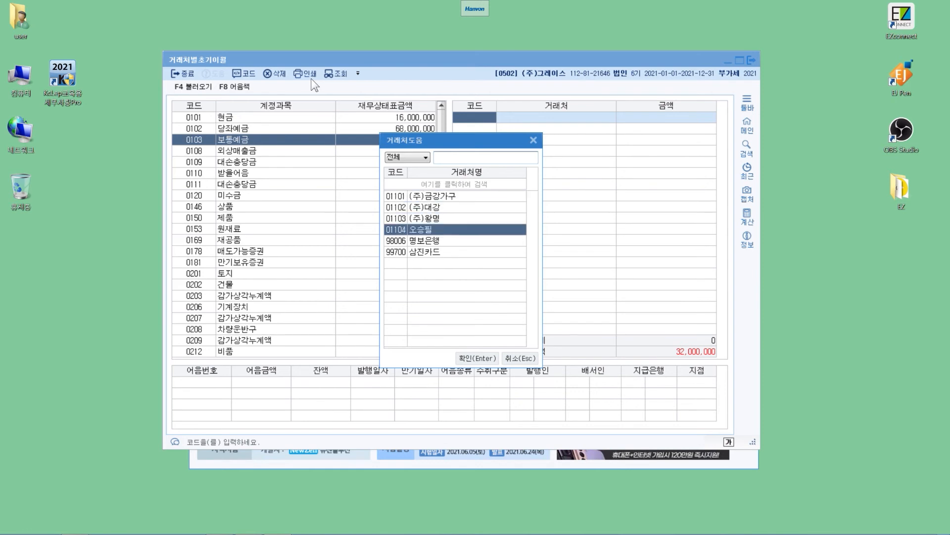
key("Down")
key("Return")
type("32000000")
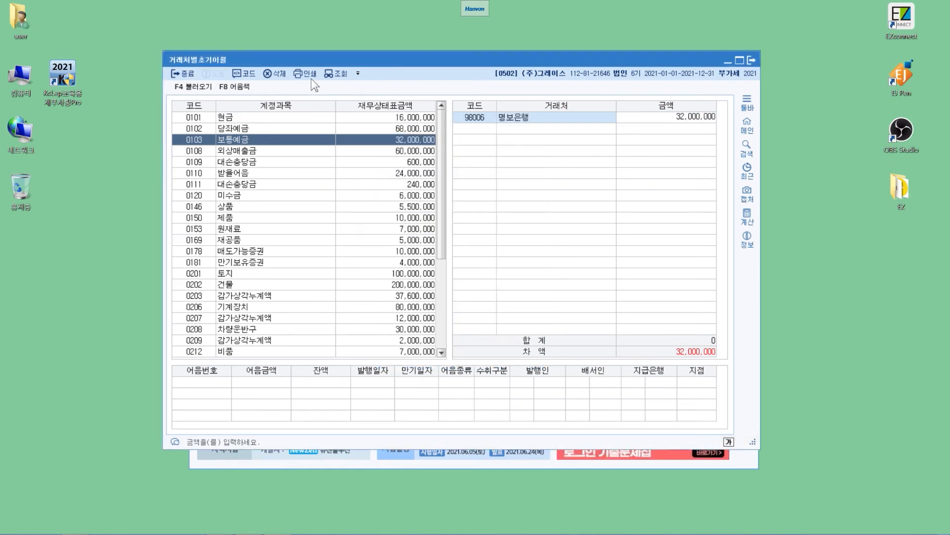
key("Return")
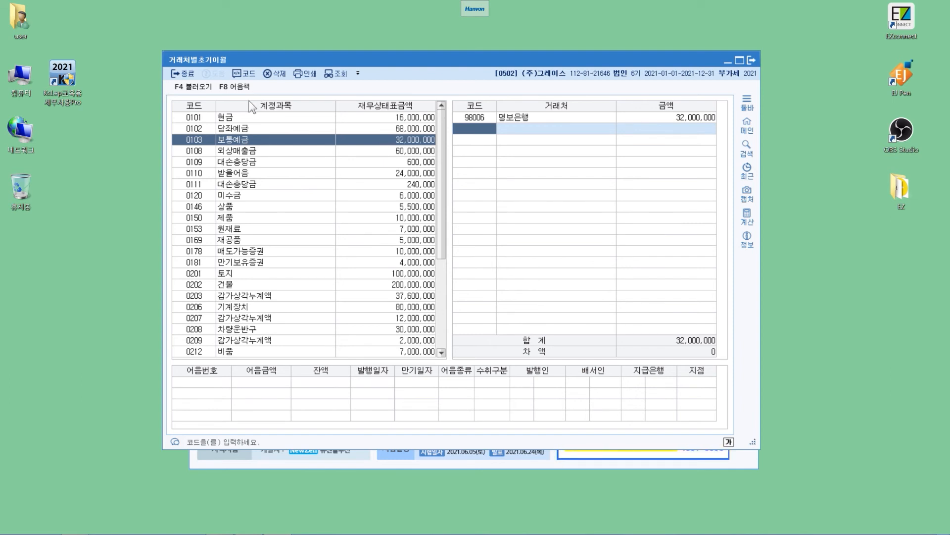
- For account 0108 외상매출금, add the customer (주)금강가구 with an opening balance of 45,000,000
left_click(374, 151)
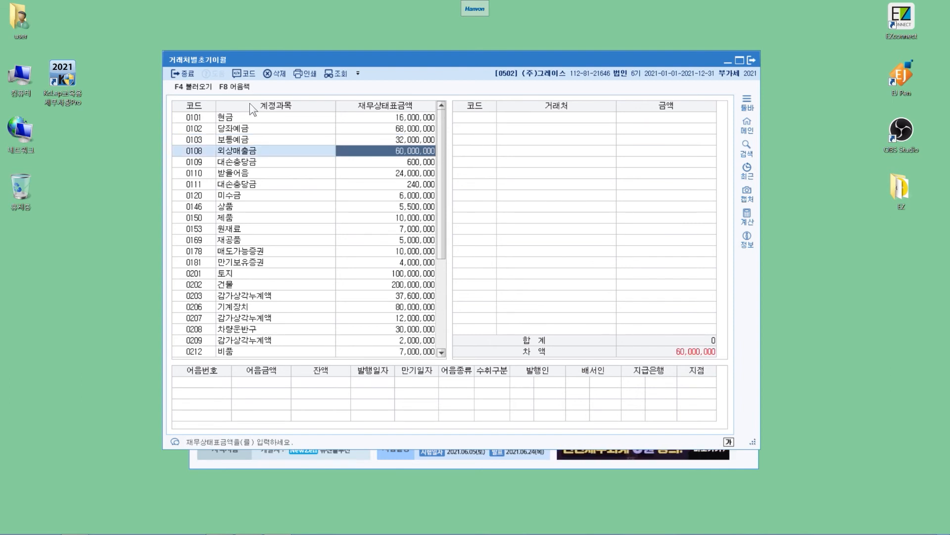
key("Return")
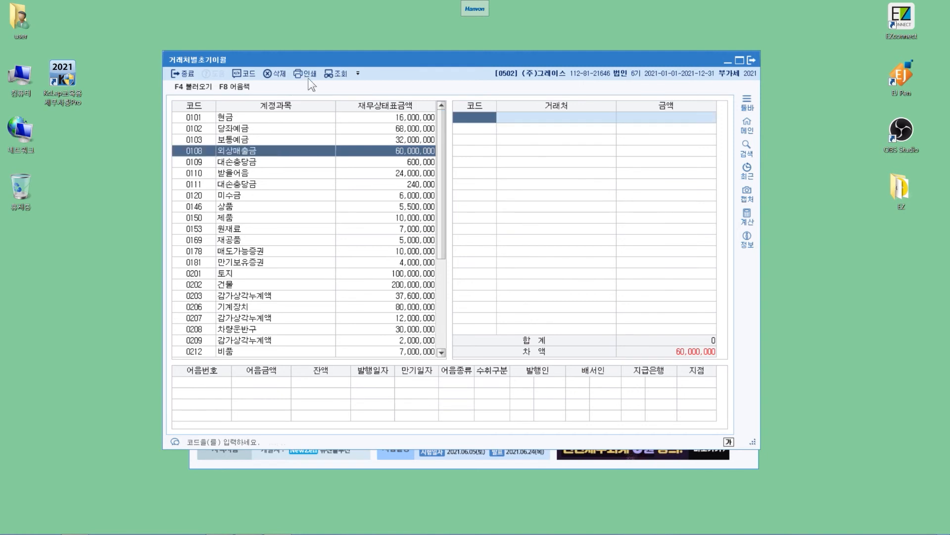
key("F2")
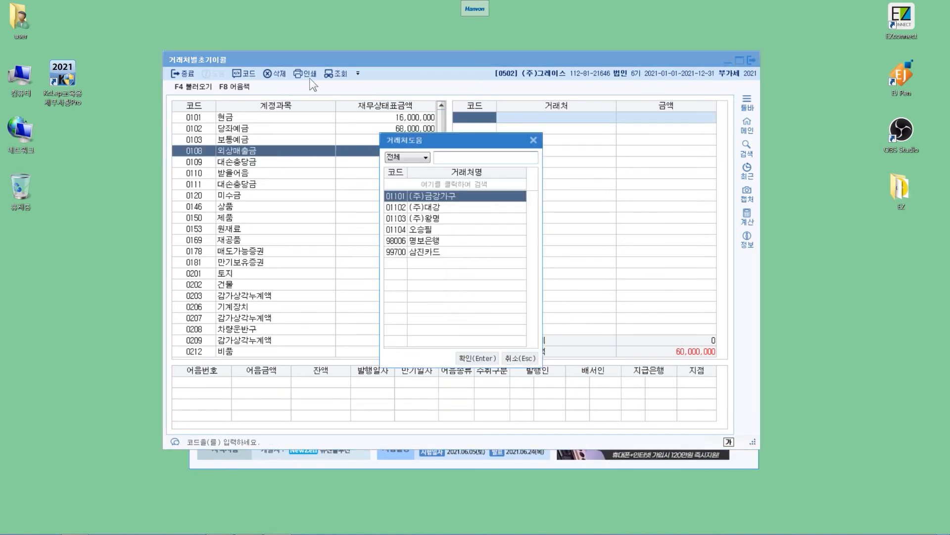
key("Return")
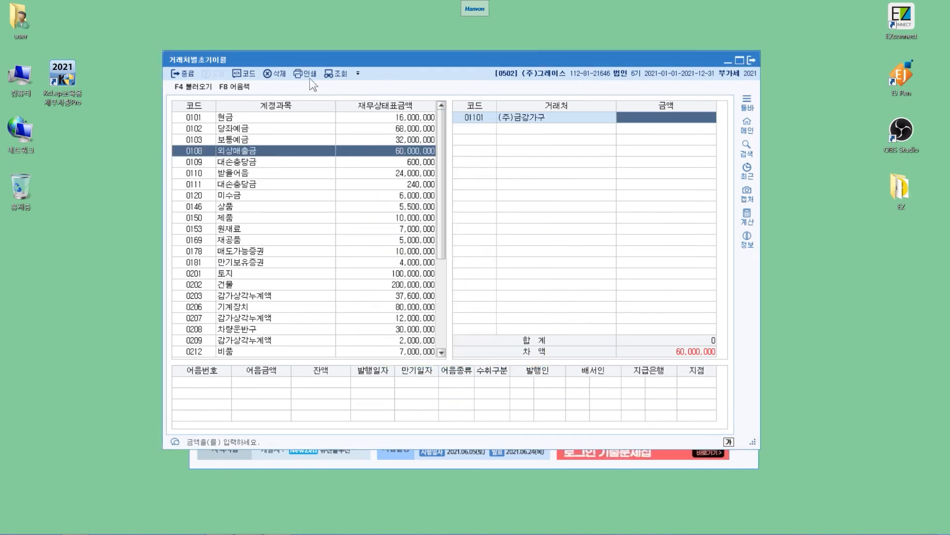
type("45000000")
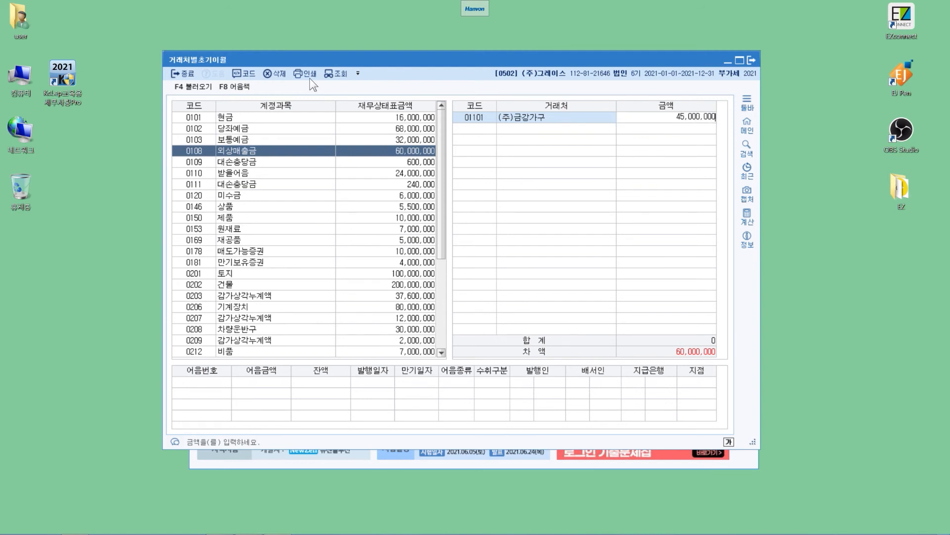
key("Return")
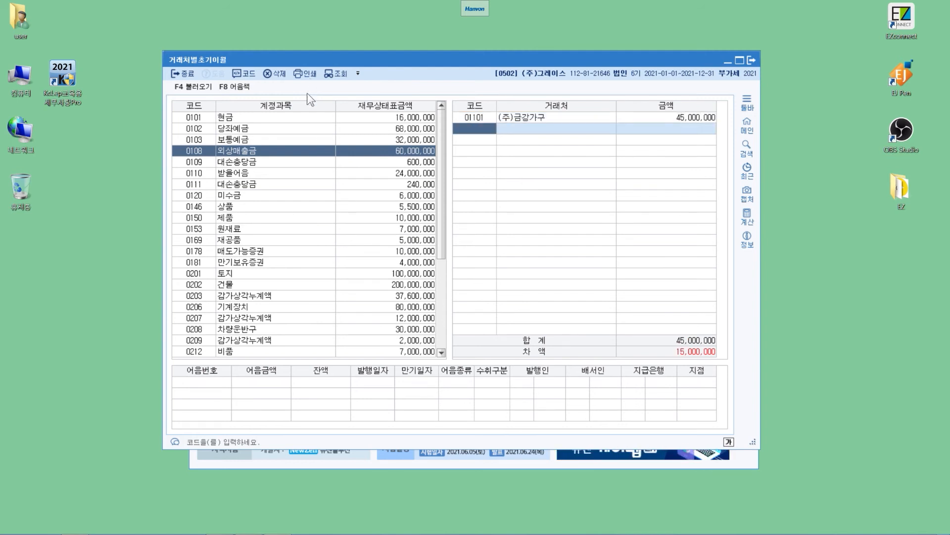
- Add the customer (주)대강 to 0108 외상매출금 with an opening balance of 15,000,000
key("F2")
type("대강")
key("Return")
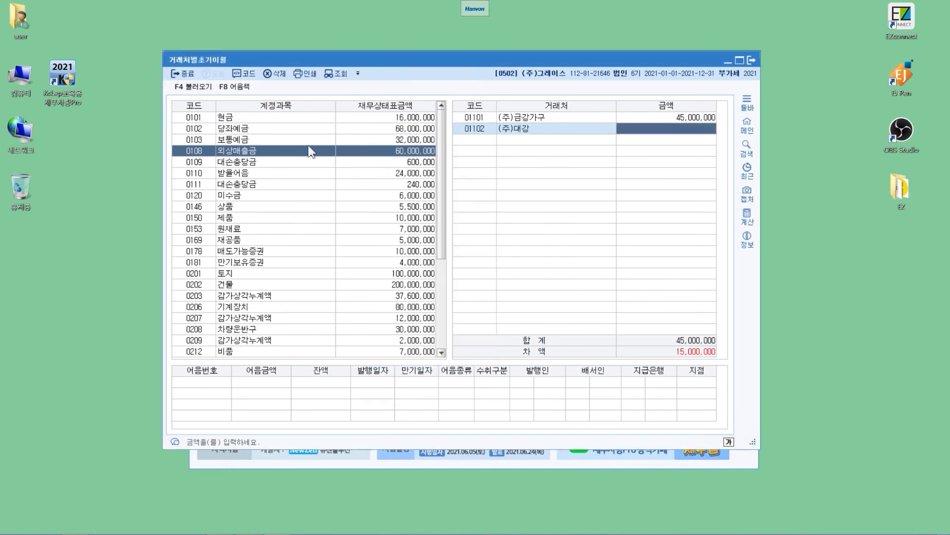
type("15000000")
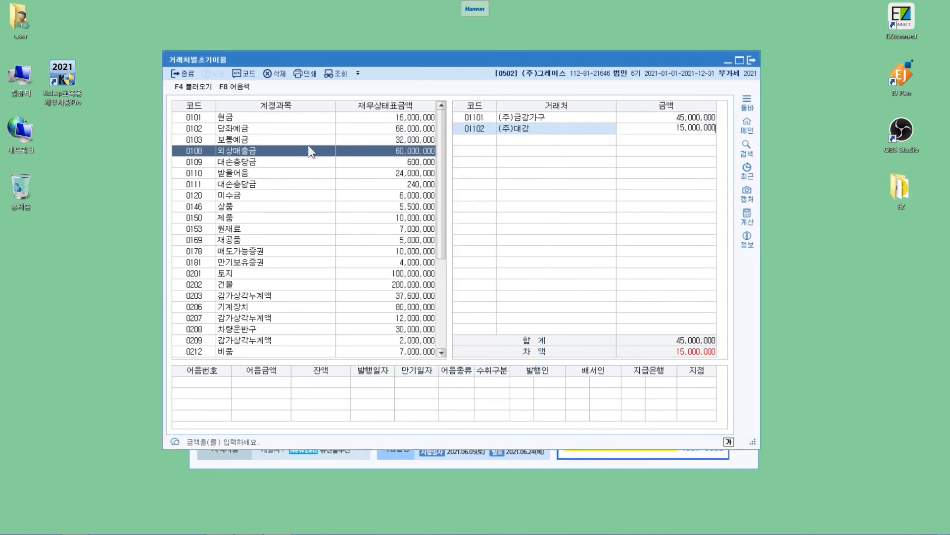
key("Return")
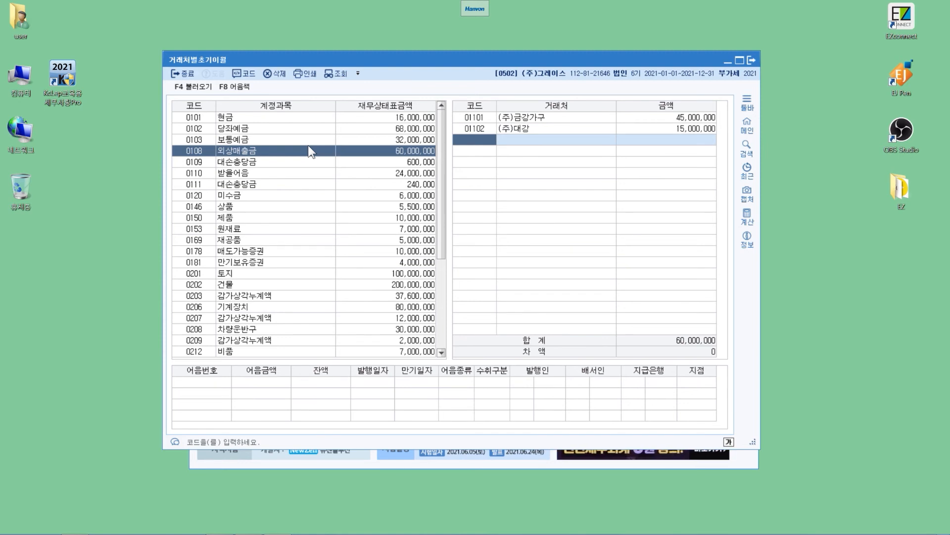
- For account 0110 받을어음, add the customer (주)금강가구 with an opening balance of 24,000,000
key("Left")
key("Down")
key("Down")
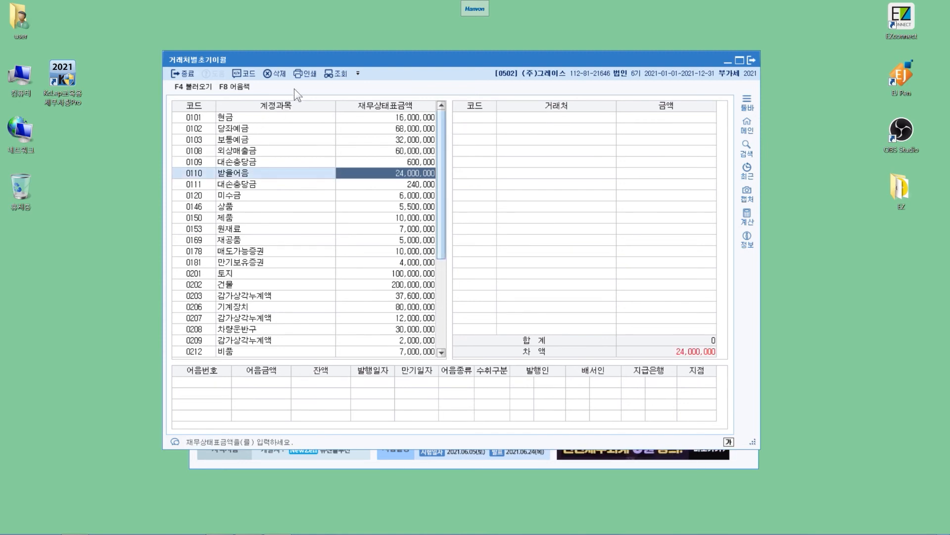
key("Return")
key("F2")
type("금강가구")
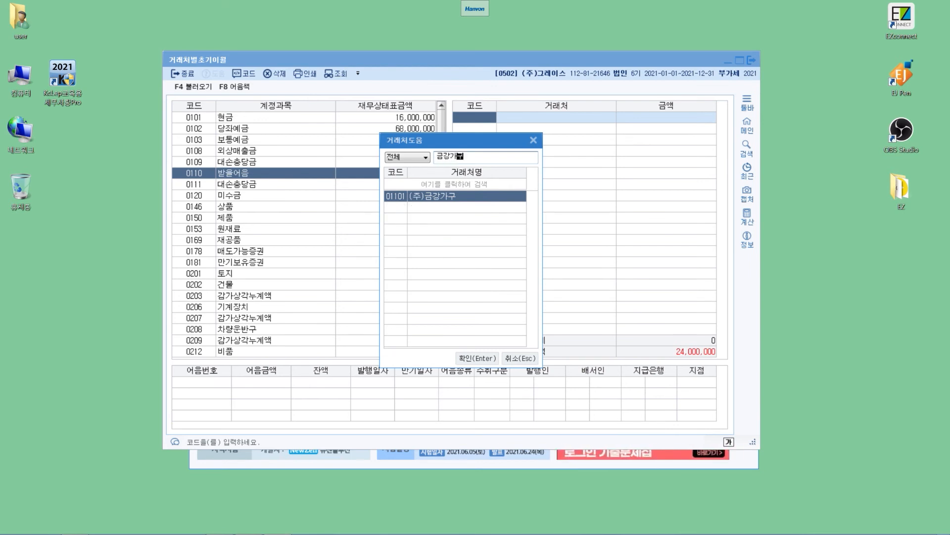
key("Return")
type("24000000")
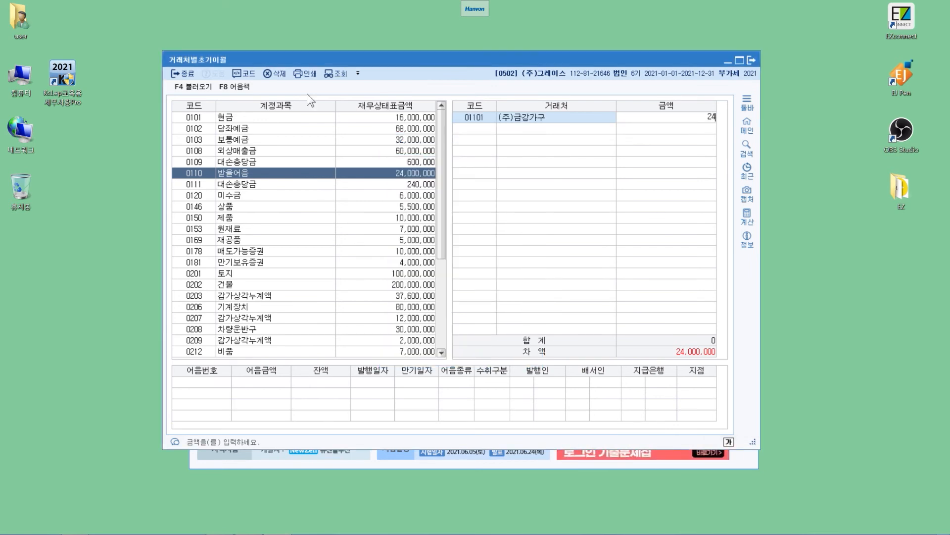
key("Return")
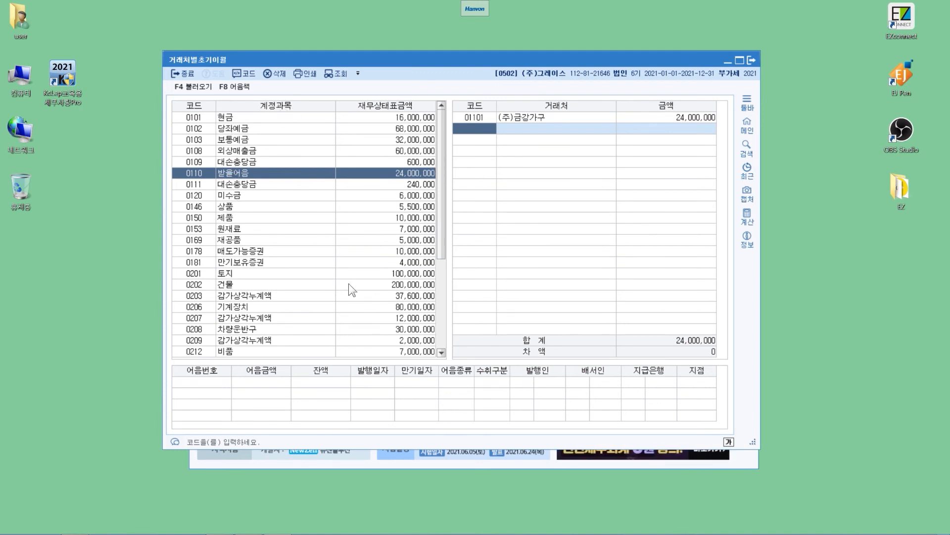
- For account 0251 외상매입금, add the customer (주)대강 with an opening balance of 25,000,000
scroll(297, 178, "down", 4)
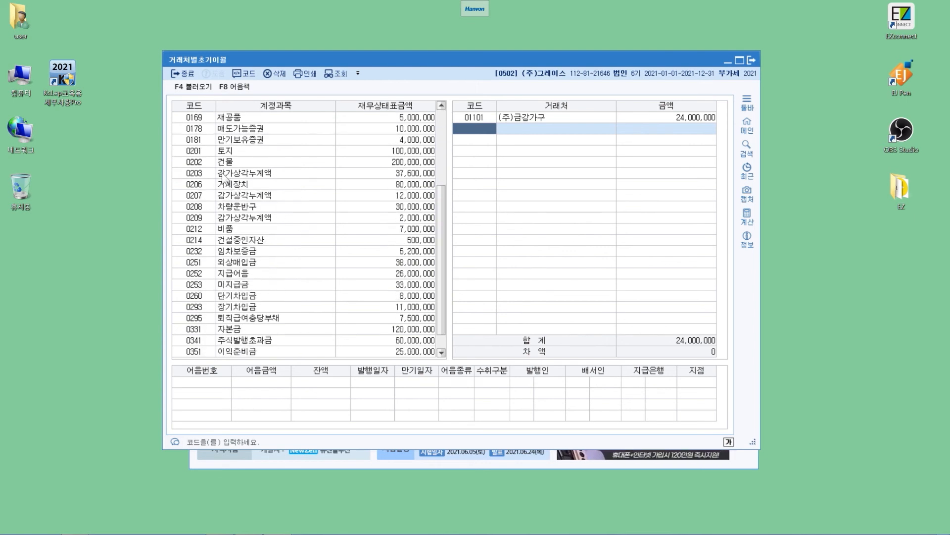
left_click(349, 262)
key("Return")
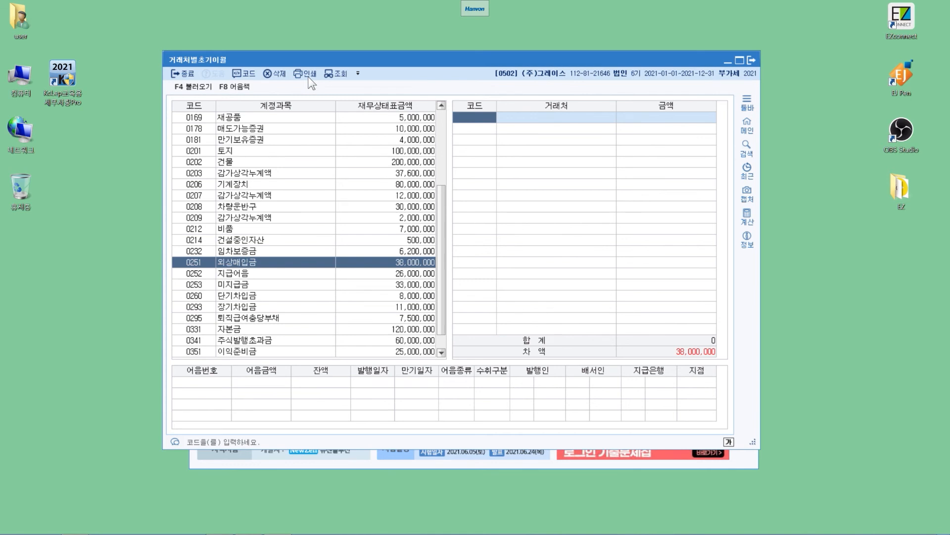
key("F2")
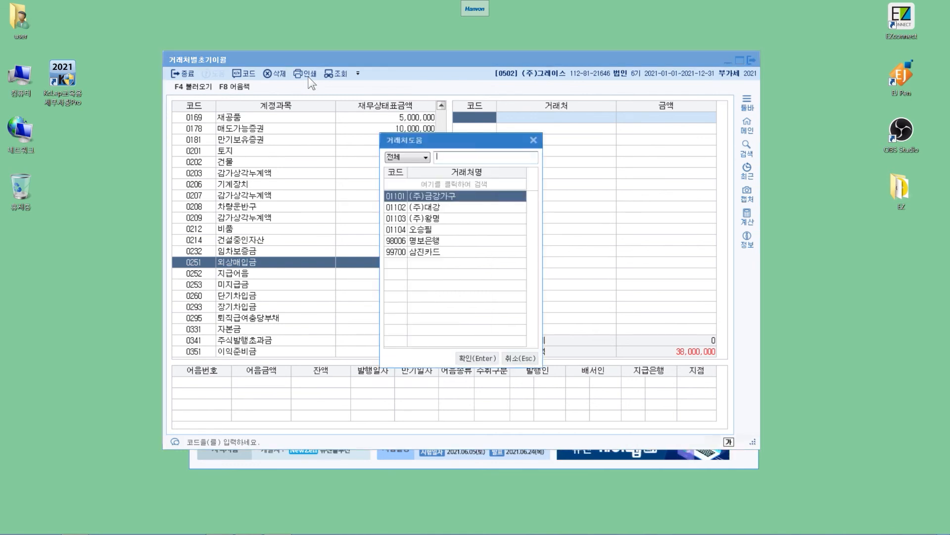
type("대")
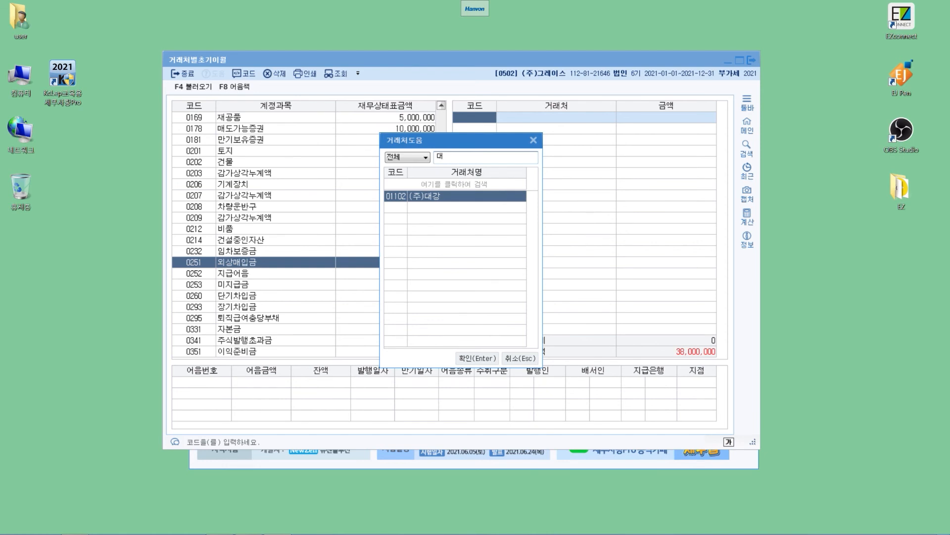
key("Return")
type("25000000")
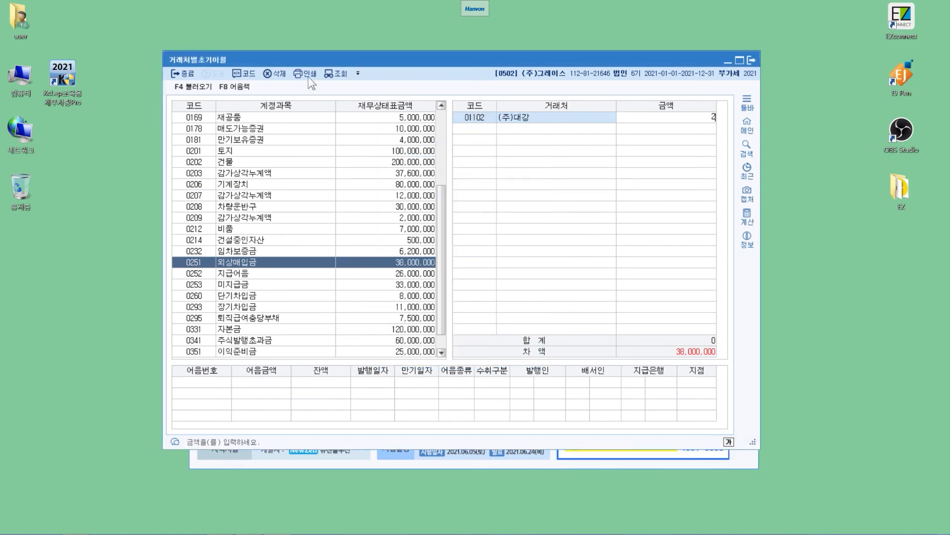
key("Return")
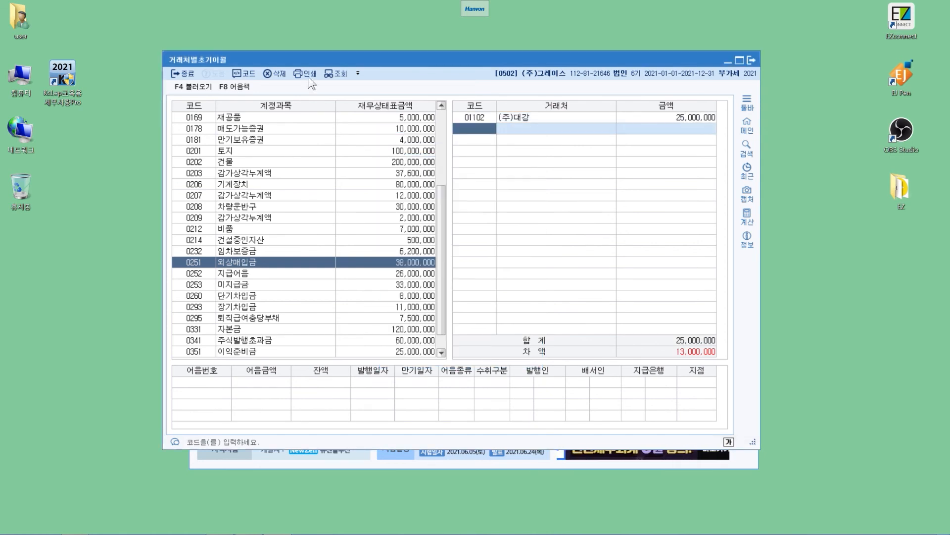
- Add the customer (주)황명 to 0251 외상매입금 with an opening balance of 13,000,000
key("F2")
key("Down")
key("Down")
key("Return")
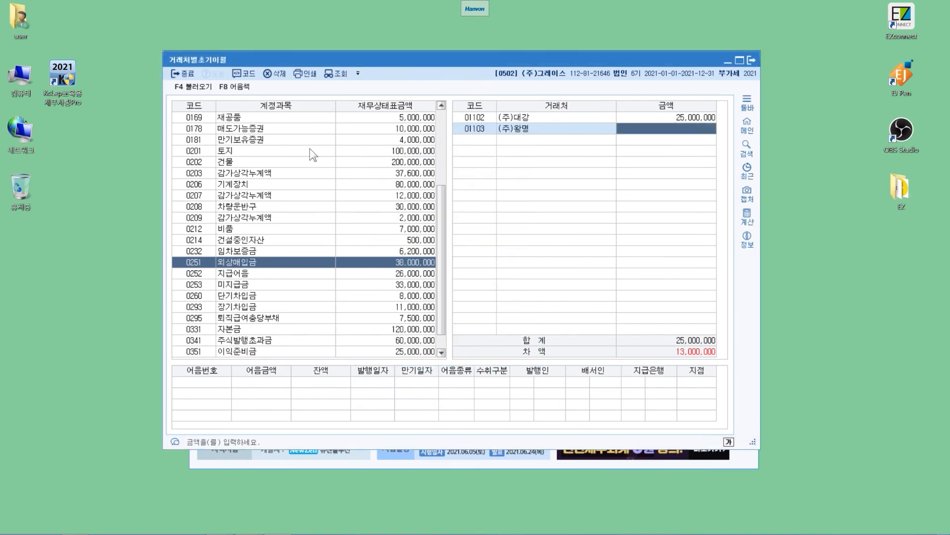
type("13000000")
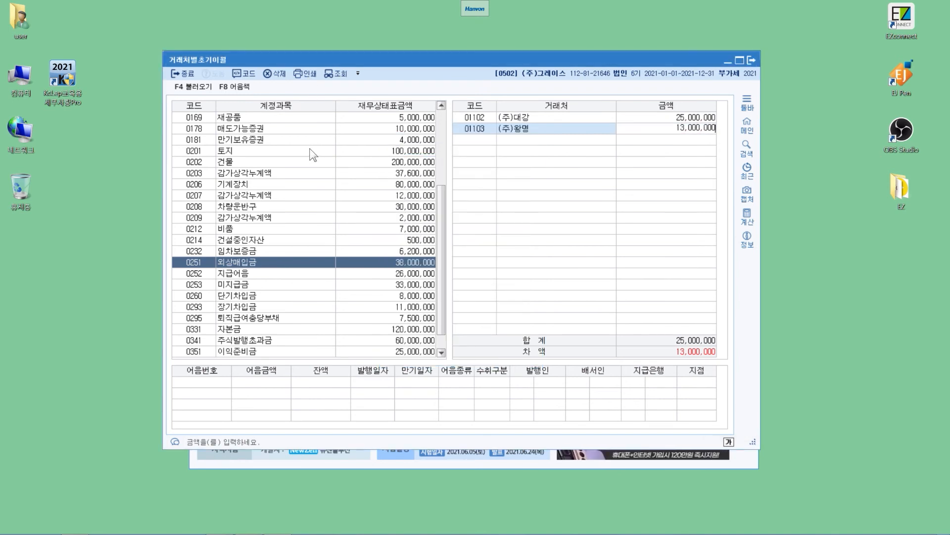
key("Return")
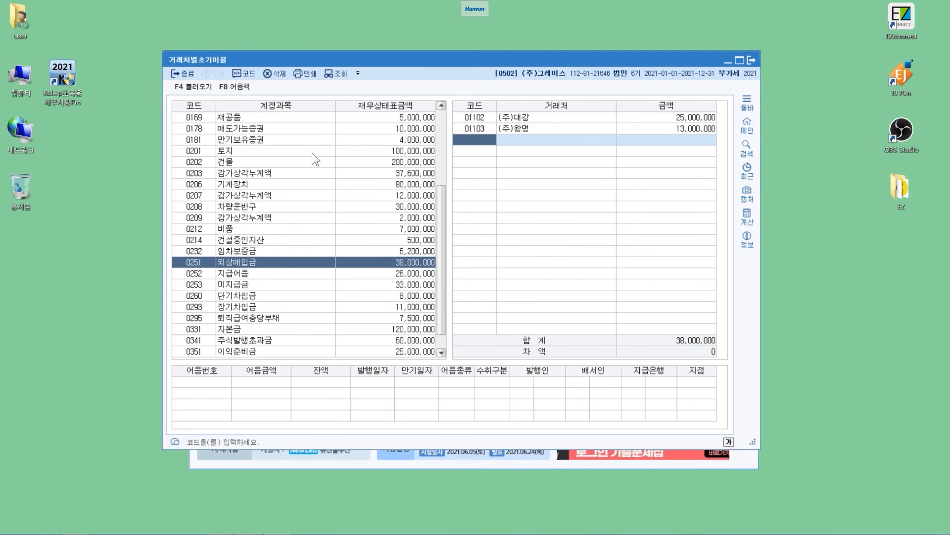
- For account 0252 지급어음, add the customer (주)황명 with an opening balance of 26,000,000
key("Return")
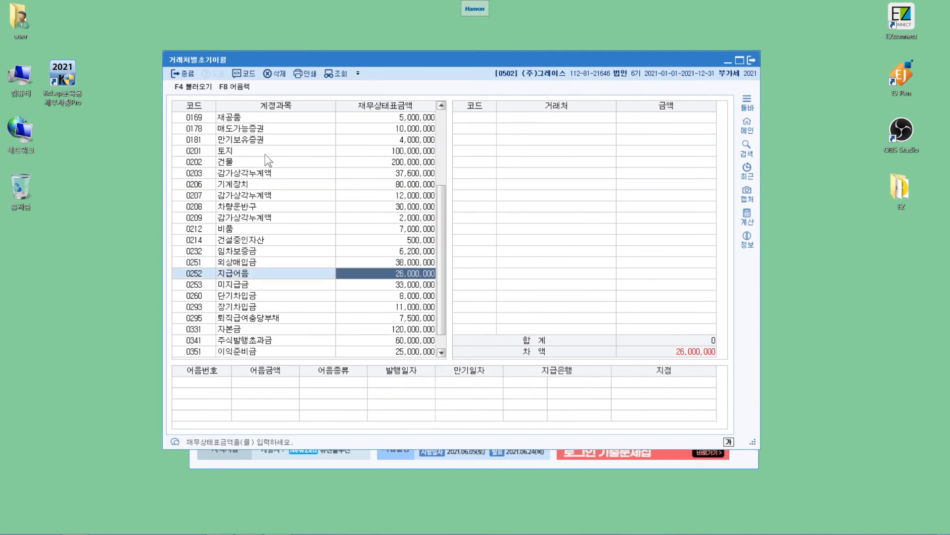
key("Return")
key("F2")
type("오왕")
key("Return")
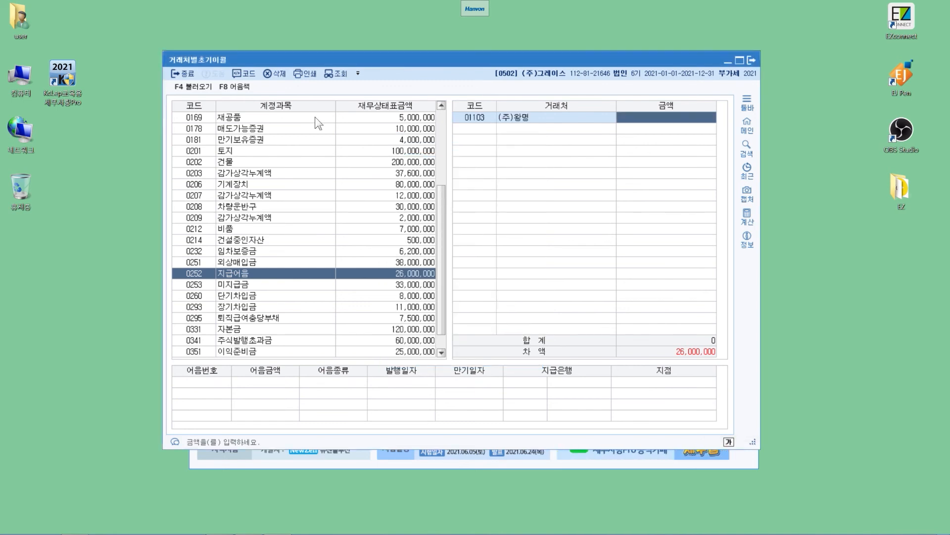
type("26000000")
key("Return")
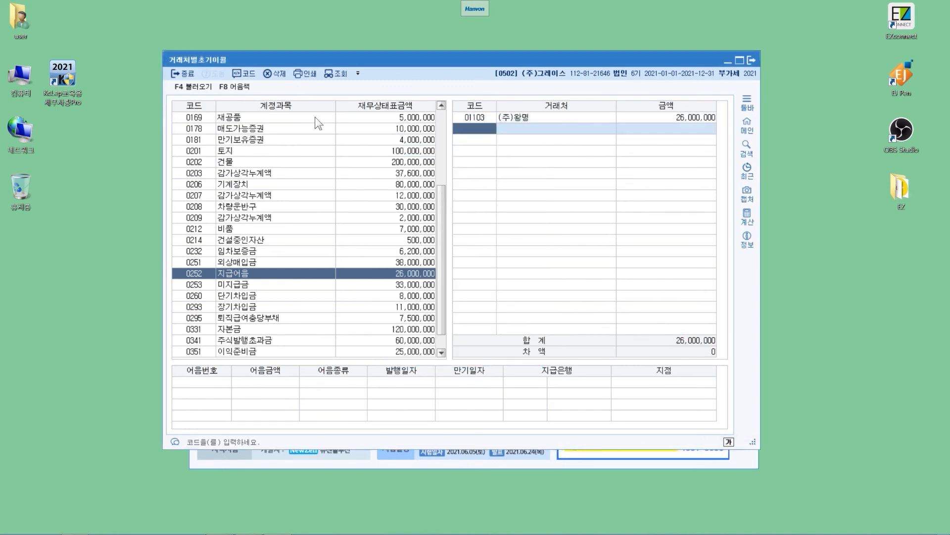
- For account 0253 미지급금, add the customer (주)대강 with an opening balance of 33,000,000
key("Return")
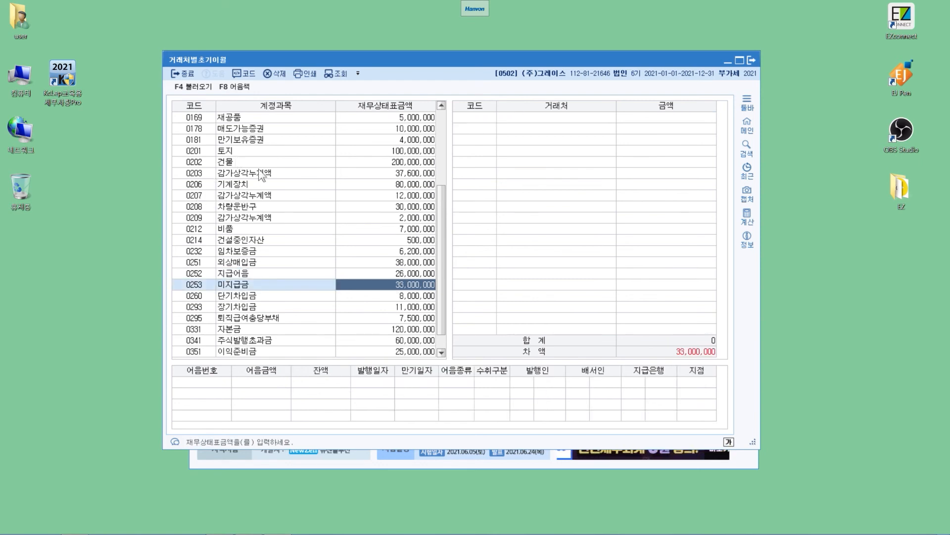
left_click(471, 117)
key("F2")
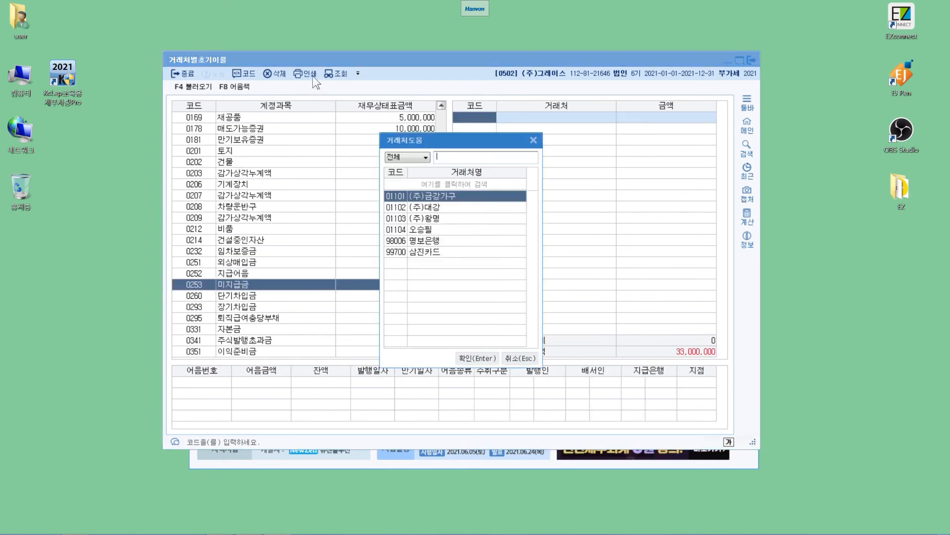
key("Down")
key("Return")
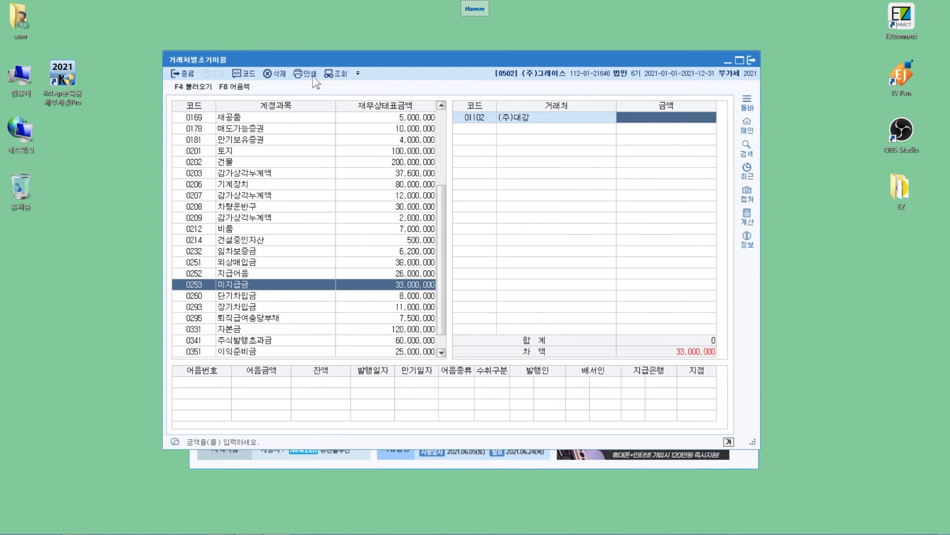
type("33000000")
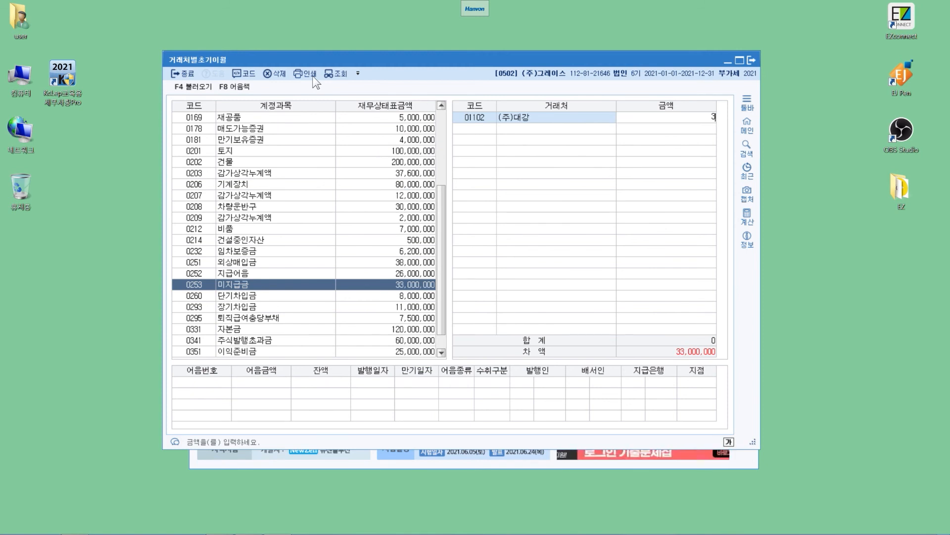
key("Return")
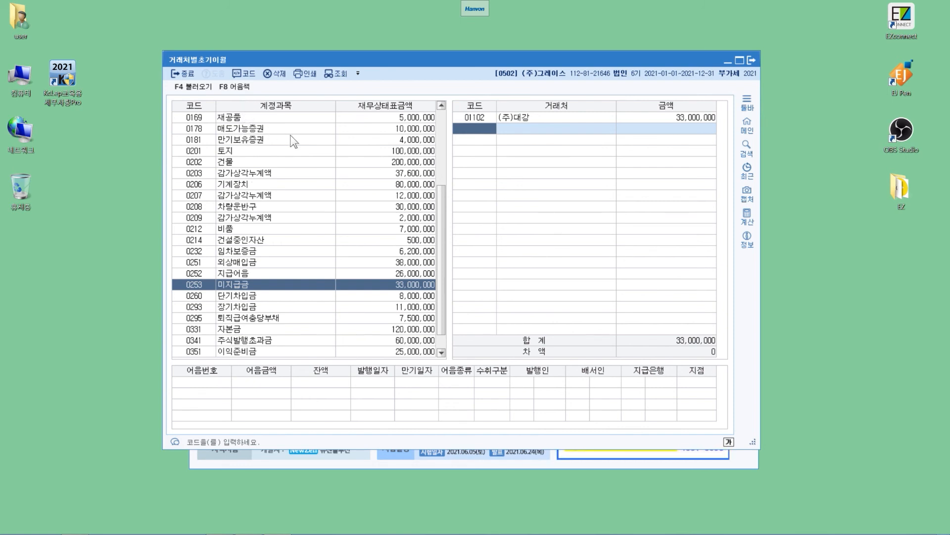
- Review the customer opening balances entered for accounts 보통예금, 외상매출금, 받을어음, 외상매입금, 지급어음 and 미지급금
scroll(287, 113, "up", 4)
left_click(254, 140)
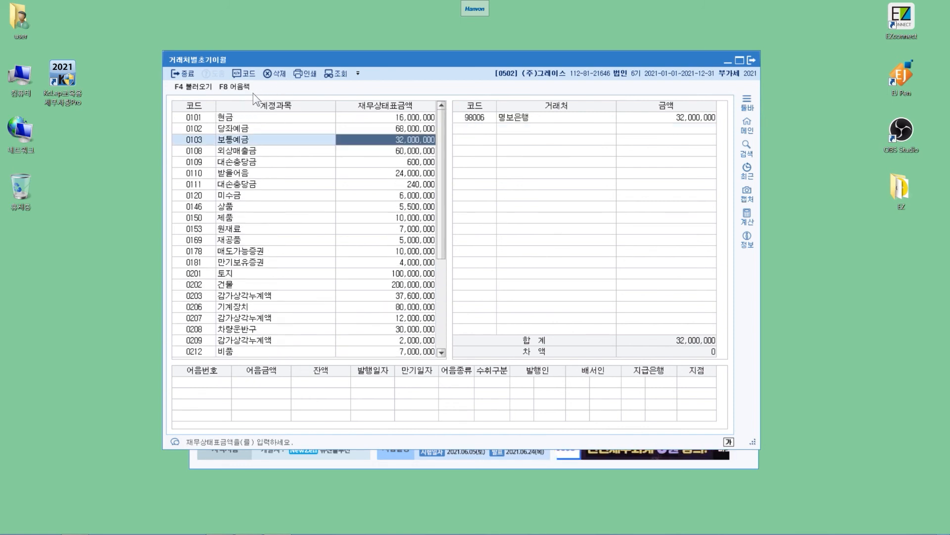
key("Down")
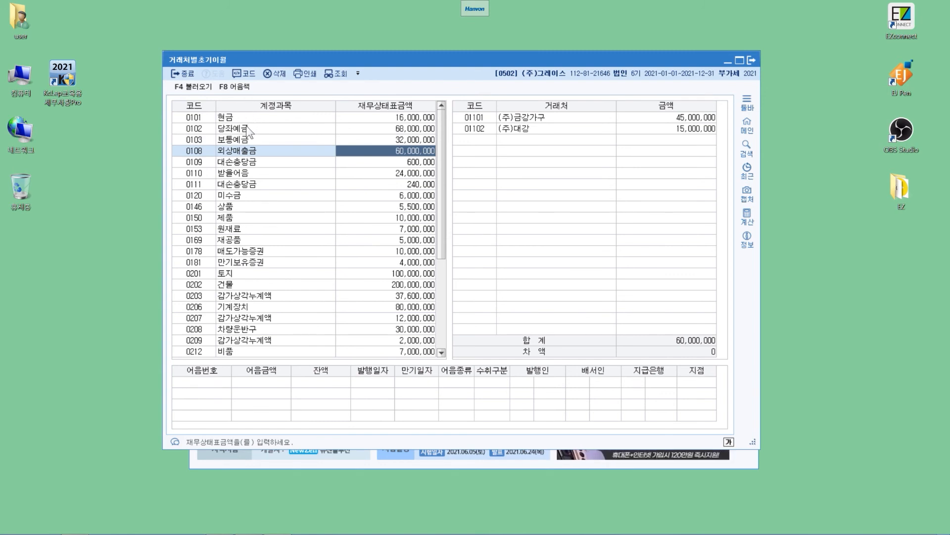
key("Down")
key("Down")
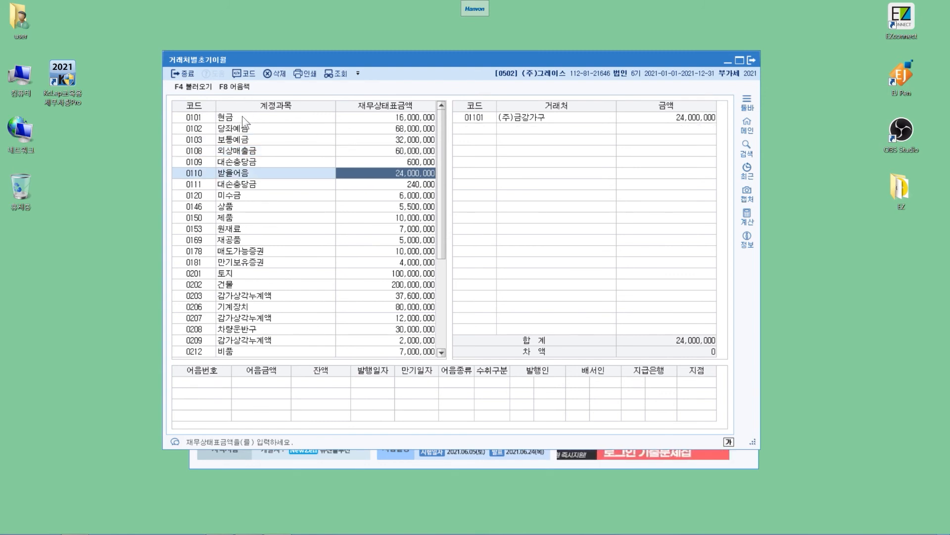
scroll(298, 171, "down", 2)
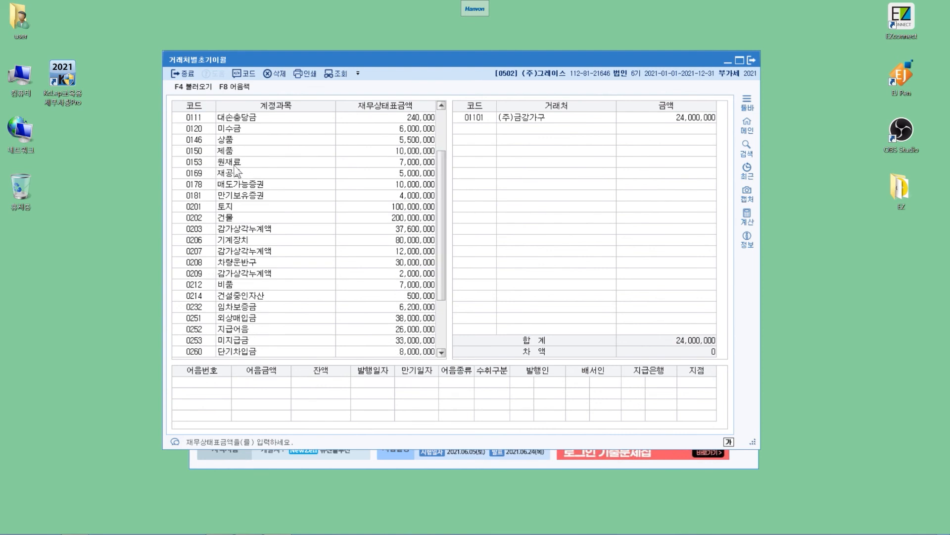
left_click(236, 329)
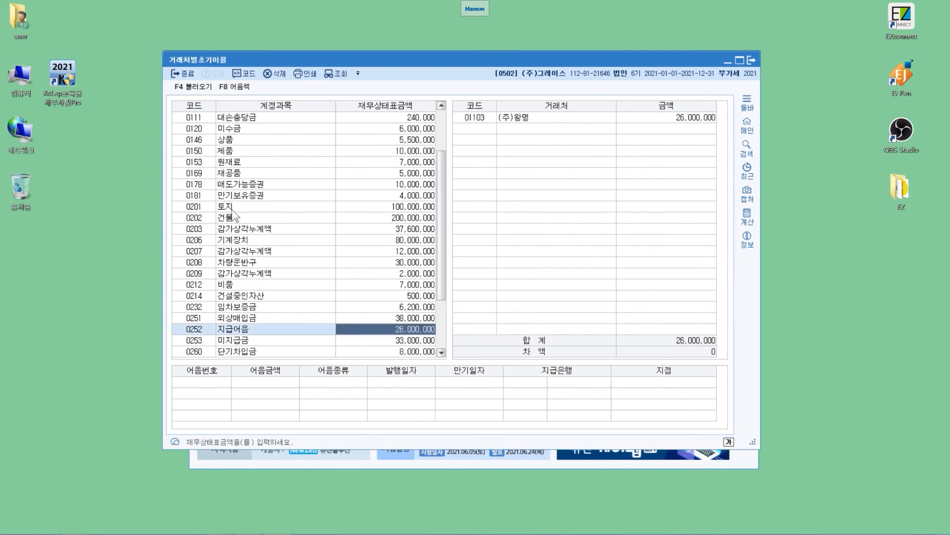
key("Up")
scroll(238, 214, "down", 2)
key("Down")
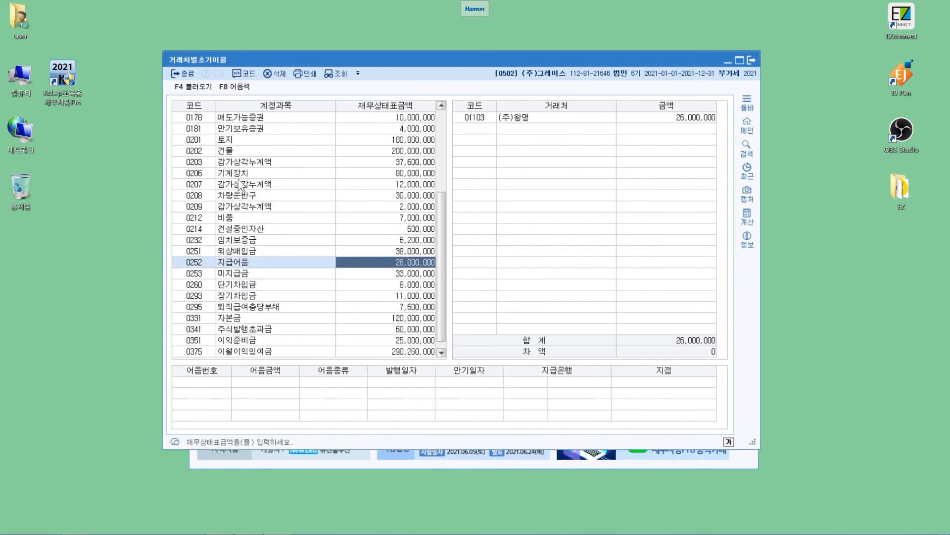
key("Down")
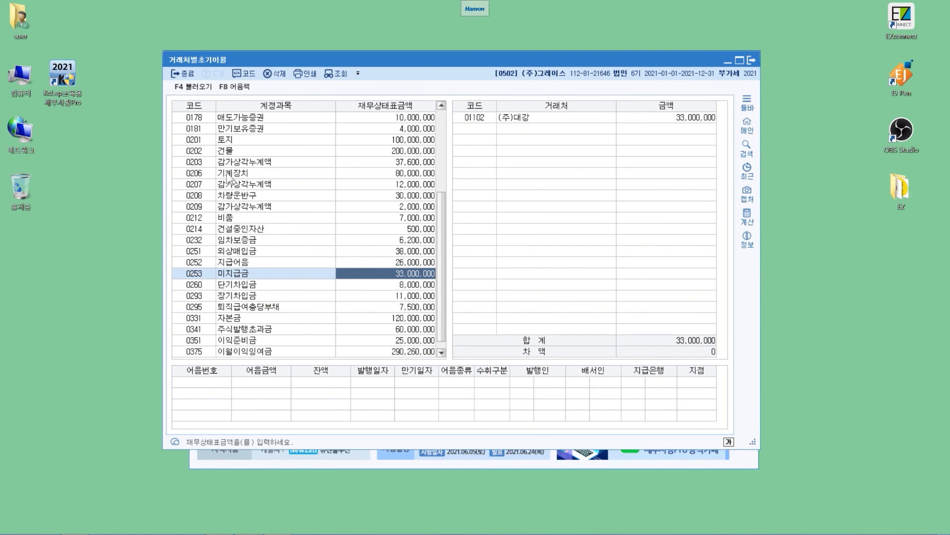
- View the 당좌 어음책 등록 form for 0252 지급어음 and for 0110 받을어음, closing it each time without registering anything
key("Up")
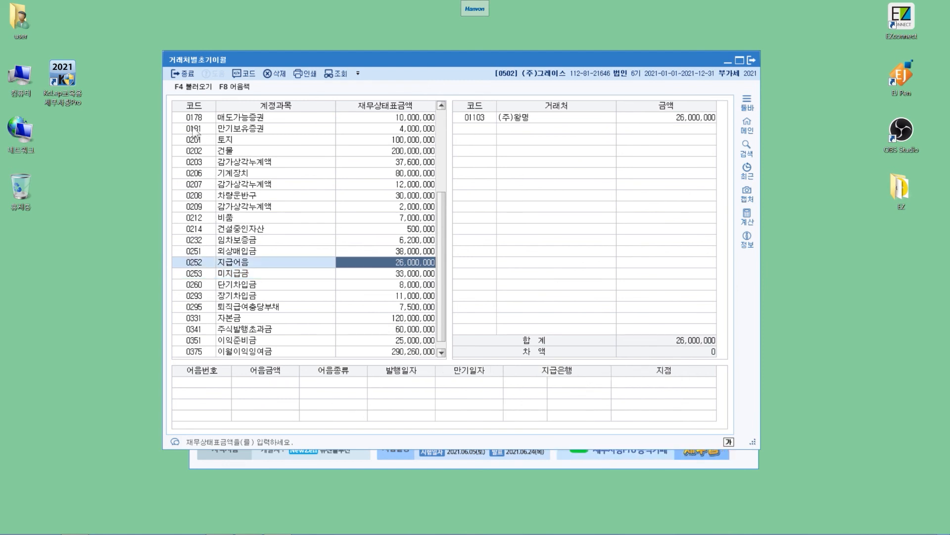
key("F8")
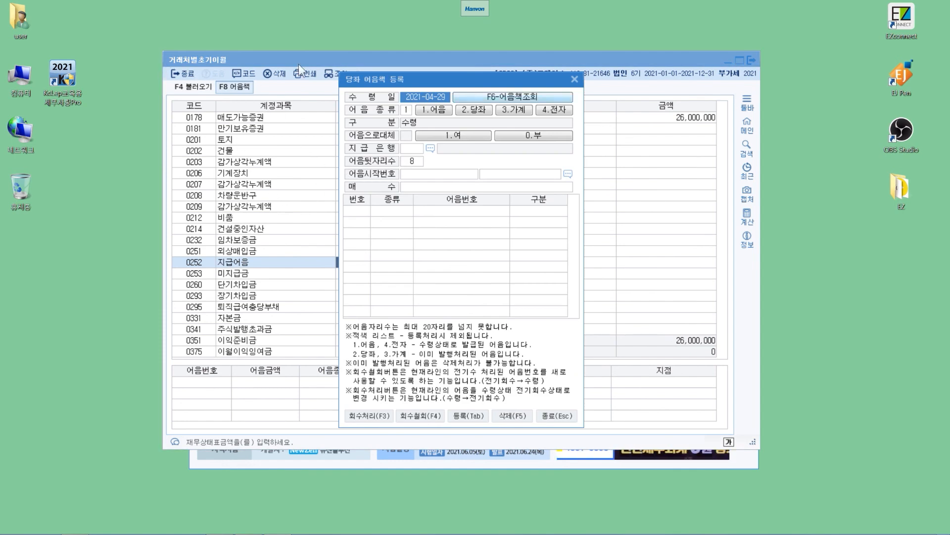
left_click(575, 78)
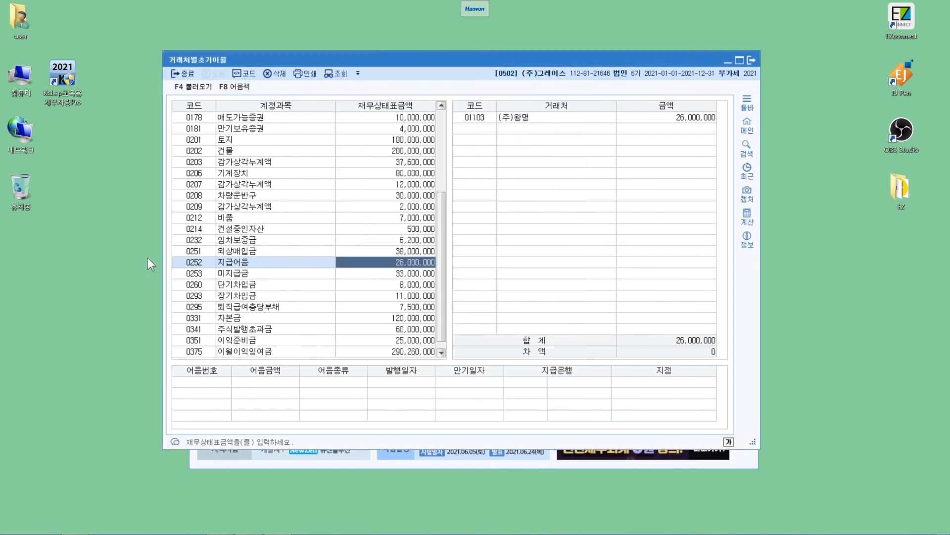
scroll(222, 156, "up", 4)
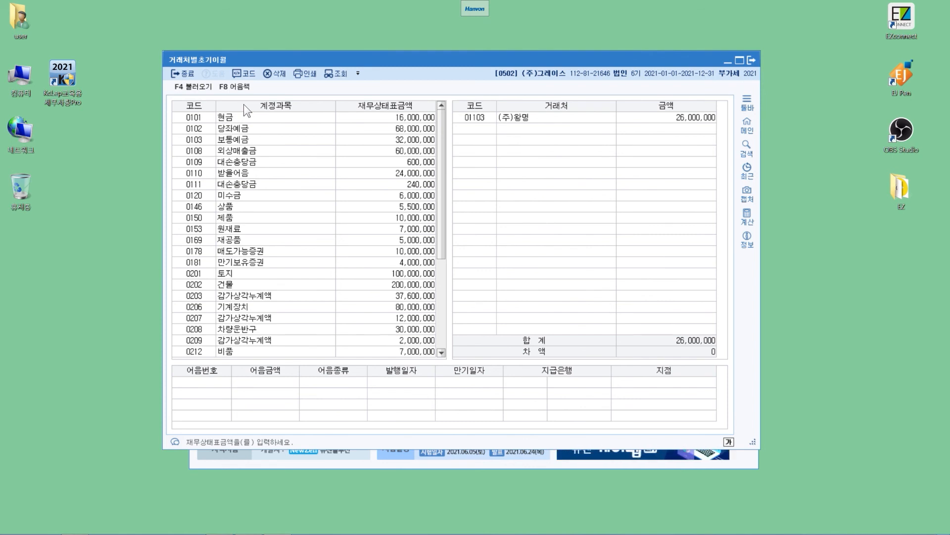
left_click(365, 172)
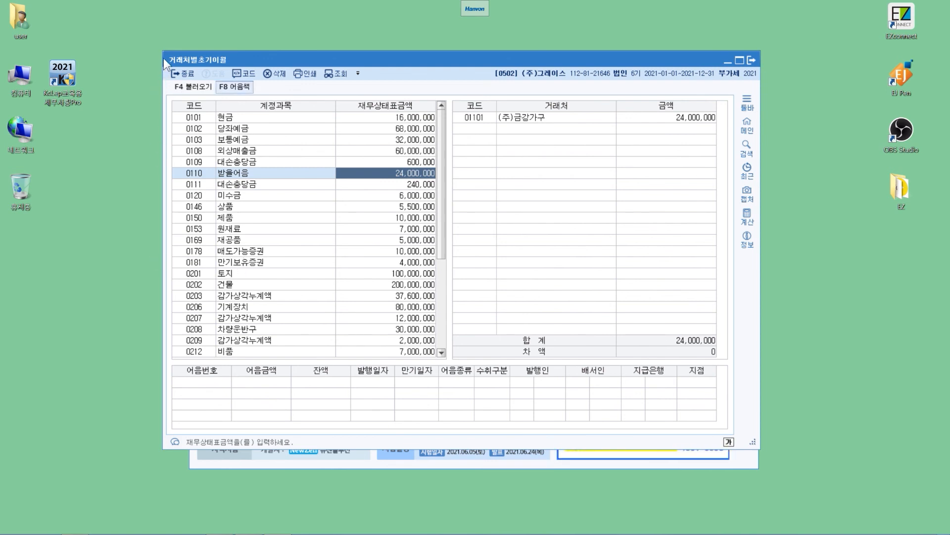
key("F8")
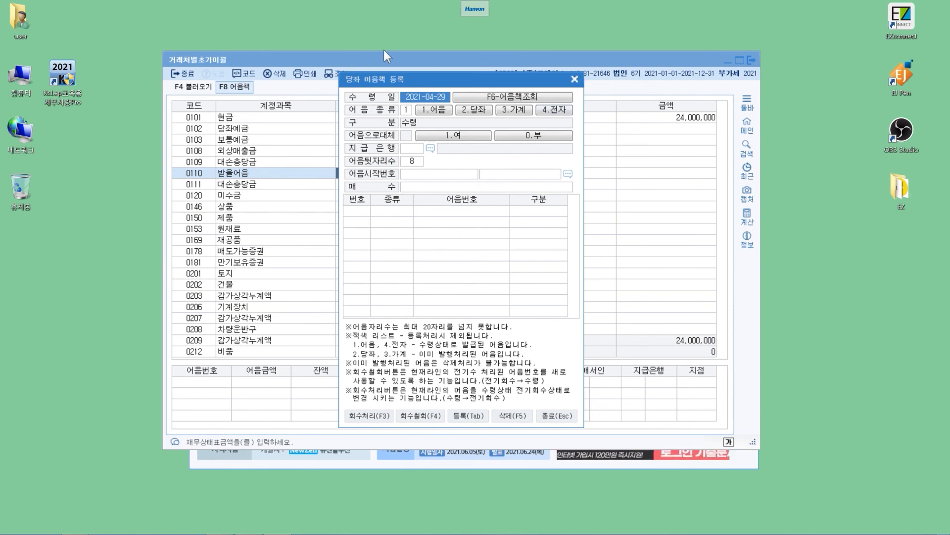
key("Escape")
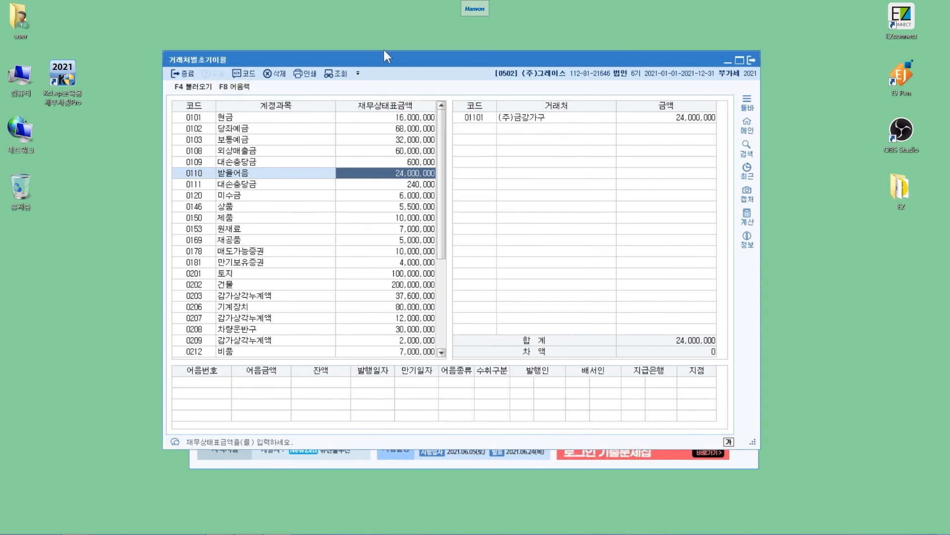